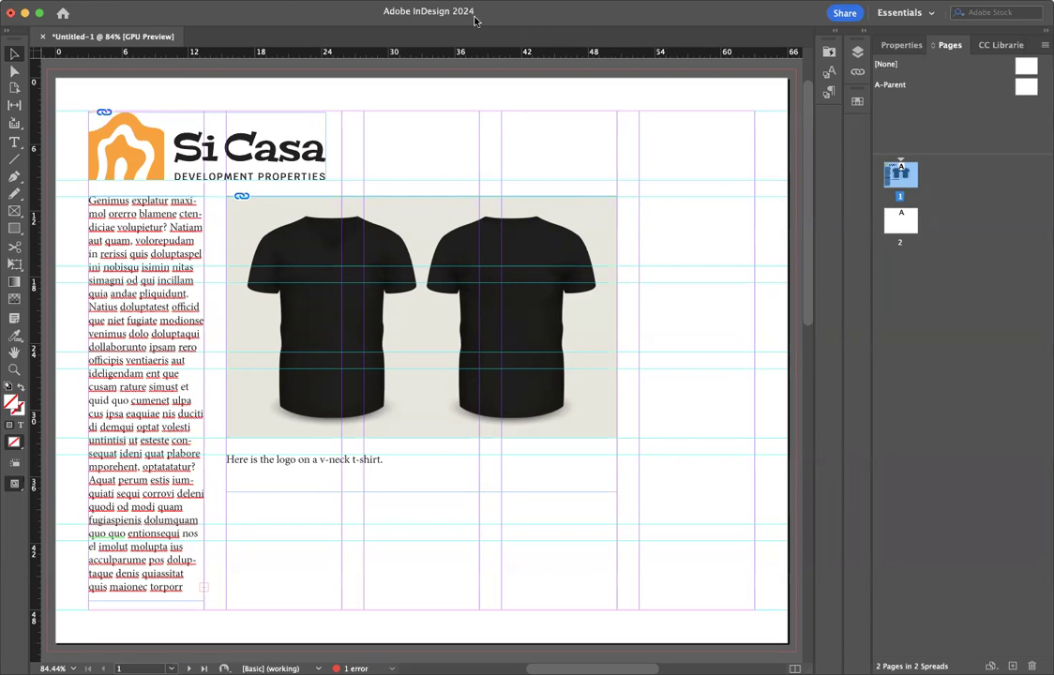
# Bring up the list of the document's paragraph styles.
pyautogui.click(418, 11)
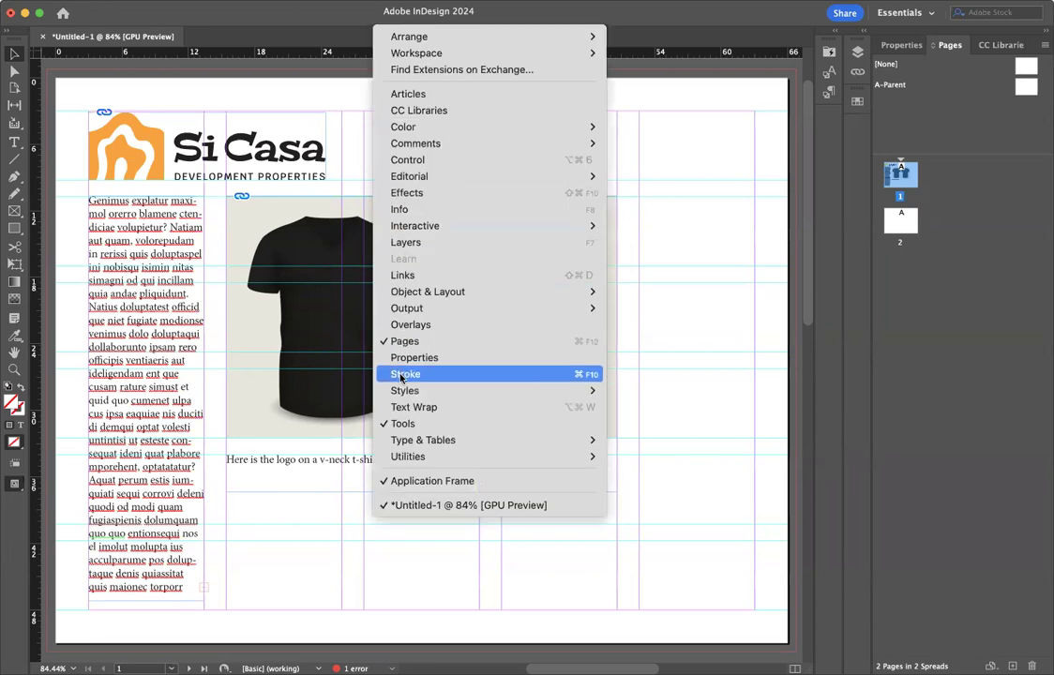
pyautogui.moveTo(405, 391)
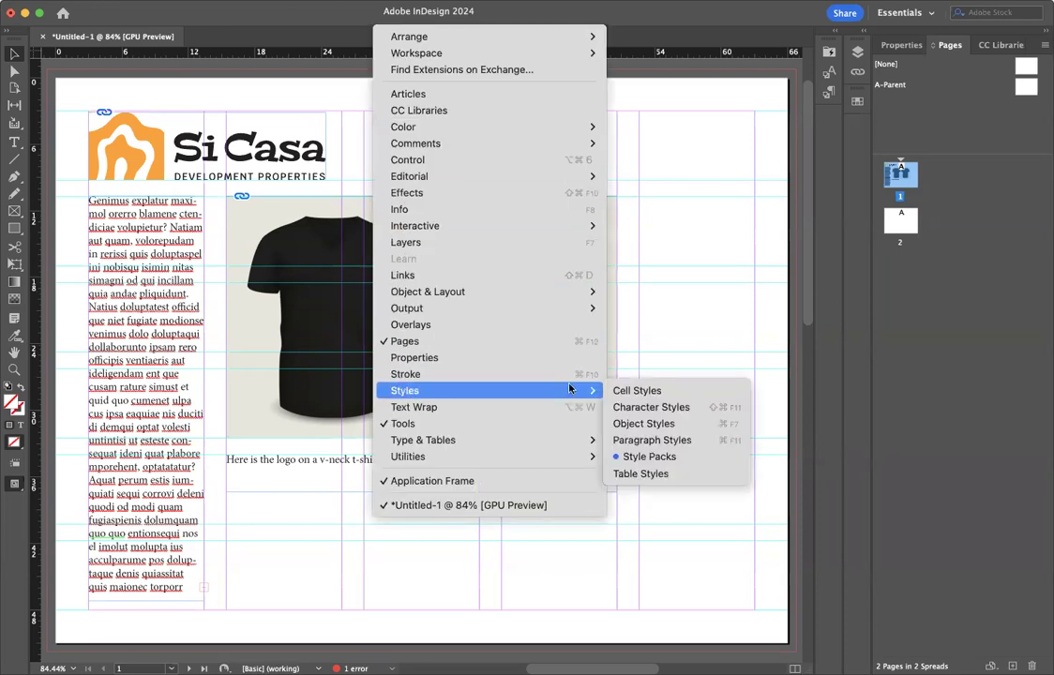
pyautogui.click(624, 441)
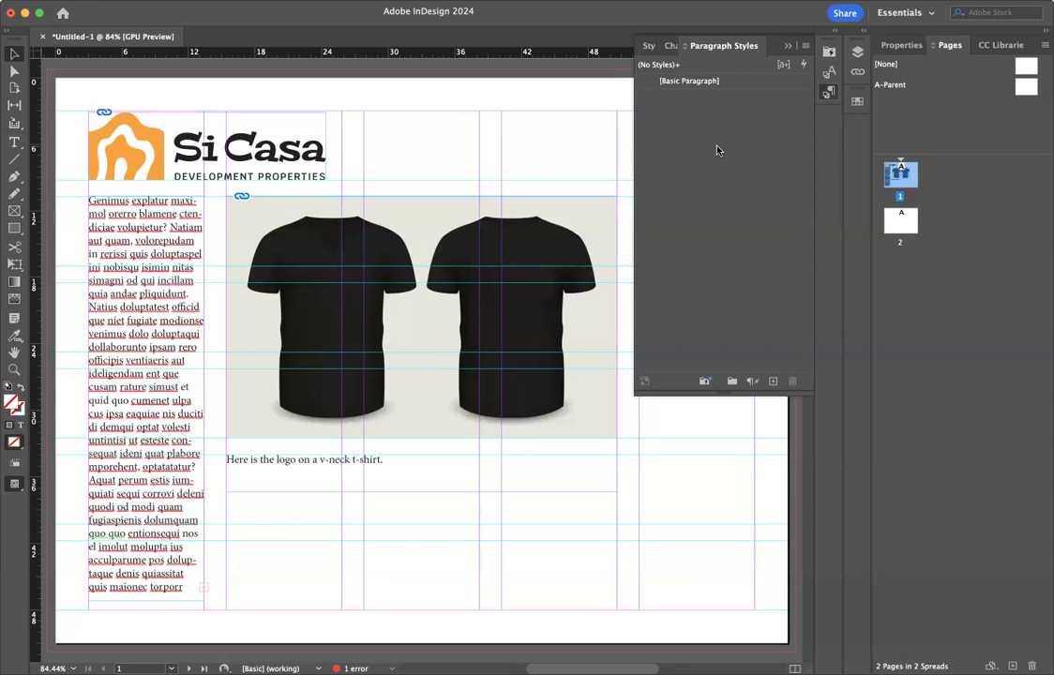
# Start a new paragraph style named "9pt body no indent" and show its basic character formats.
pyautogui.click(803, 47)
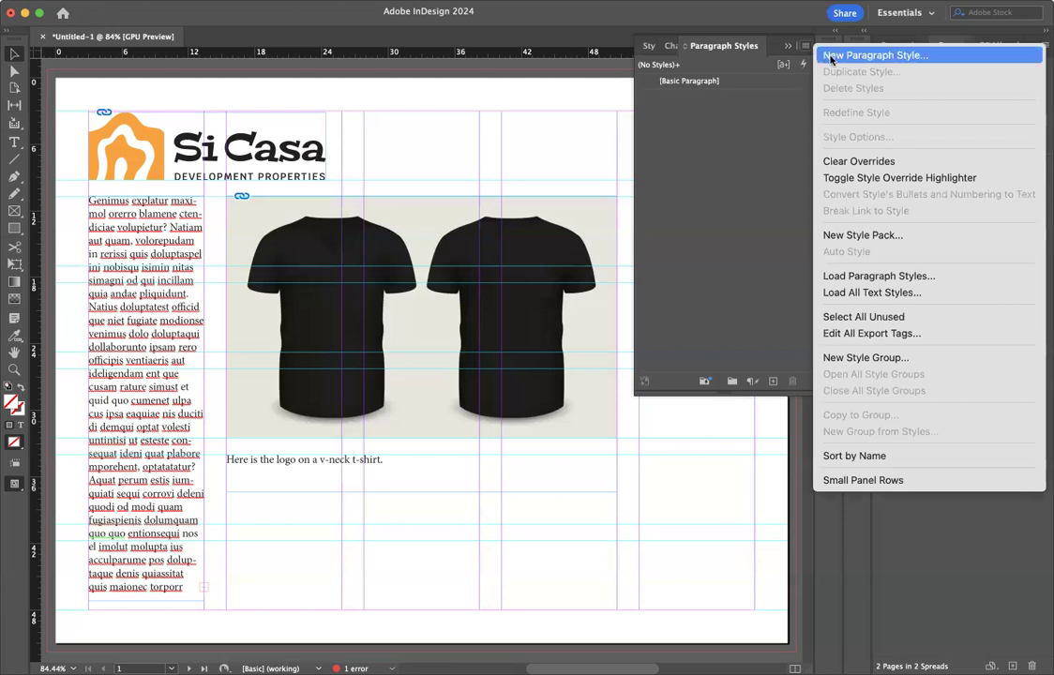
pyautogui.click(831, 56)
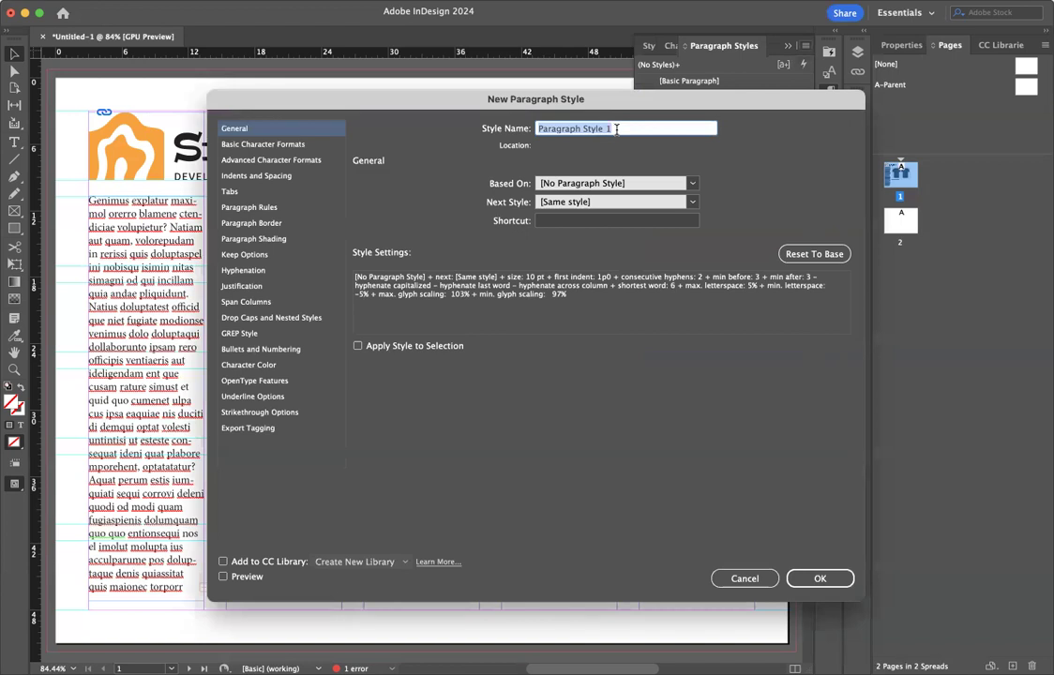
pyautogui.write('Bo')
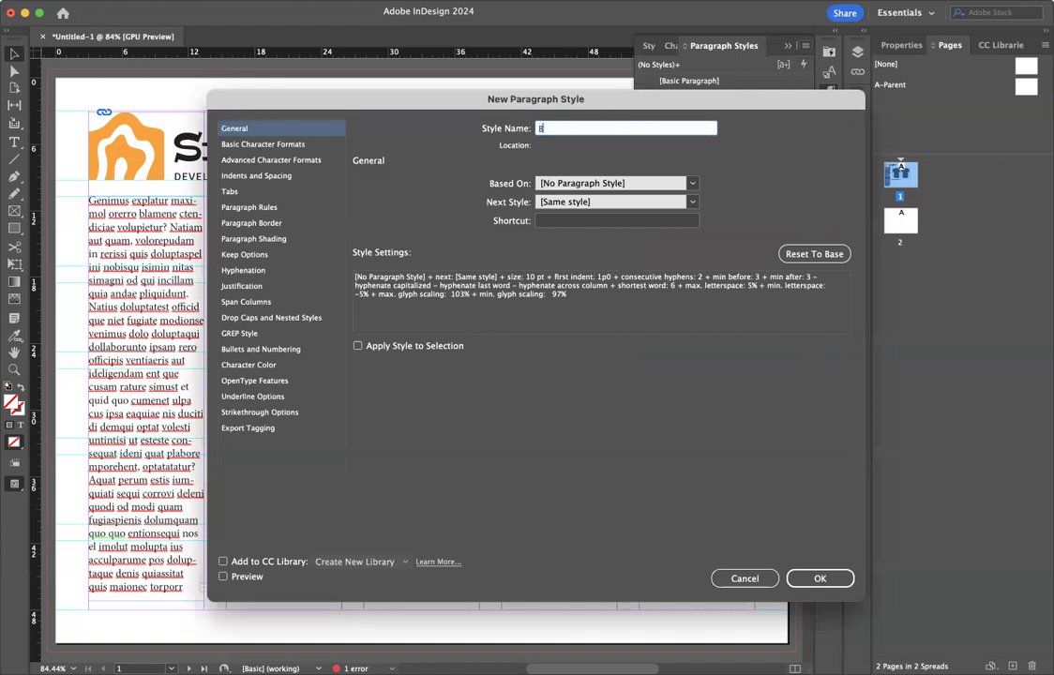
pyautogui.press('BackSpace')
pyautogui.press('BackSpace')
pyautogui.click(275, 148)
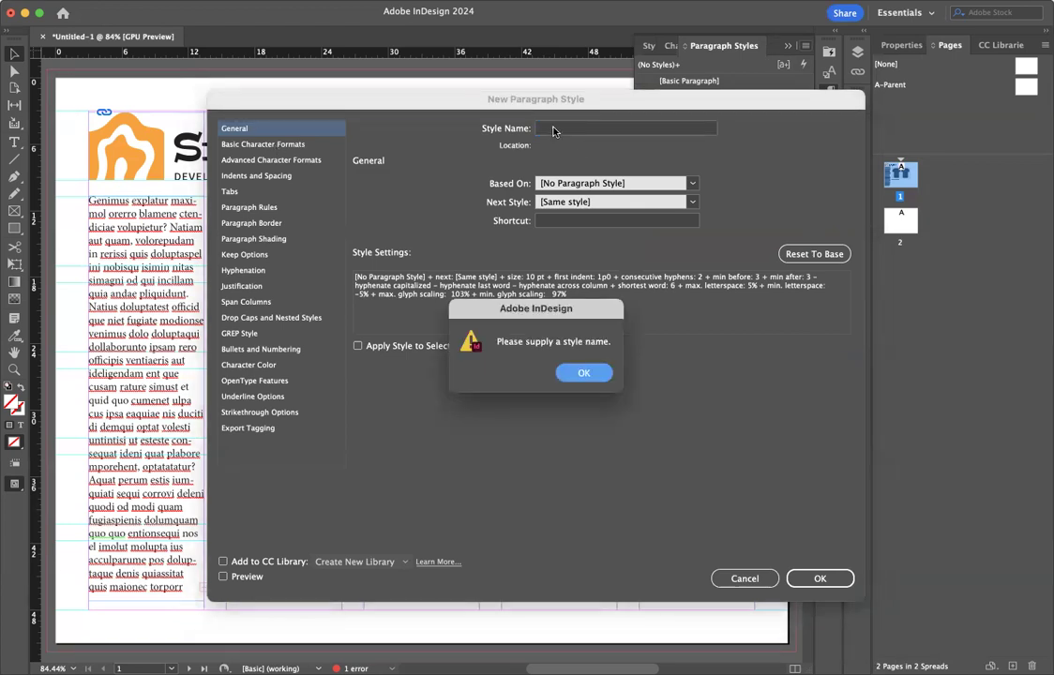
pyautogui.click(585, 372)
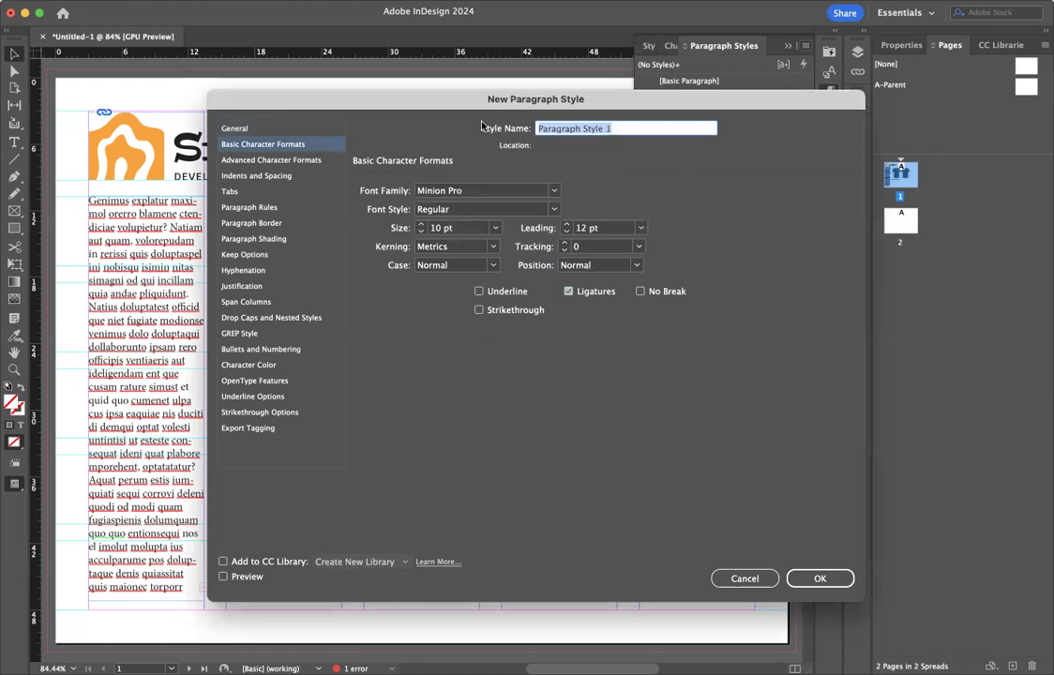
pyautogui.write('9p')
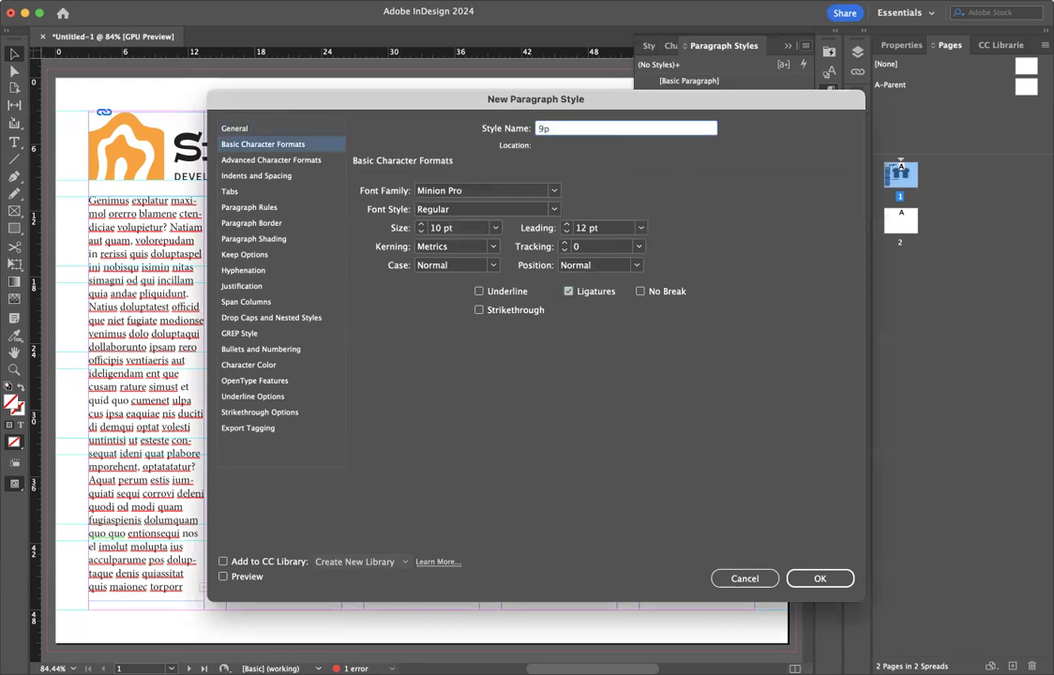
pyautogui.write('t body')
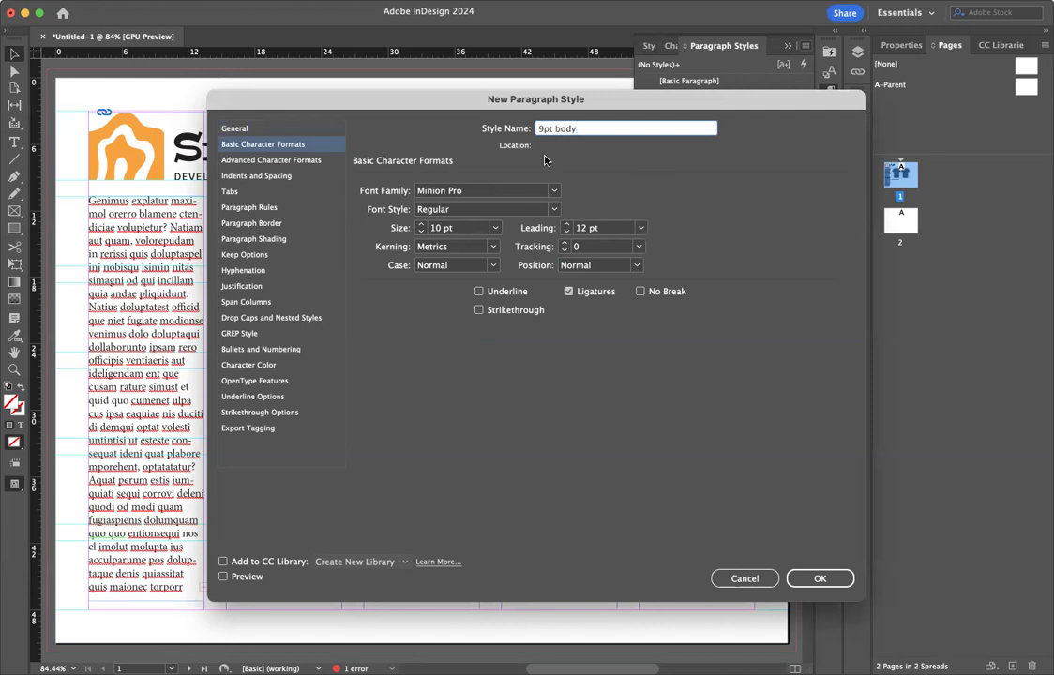
pyautogui.write(' no indent')
# Set the new paragraph style's font family to Krub.
pyautogui.click(555, 192)
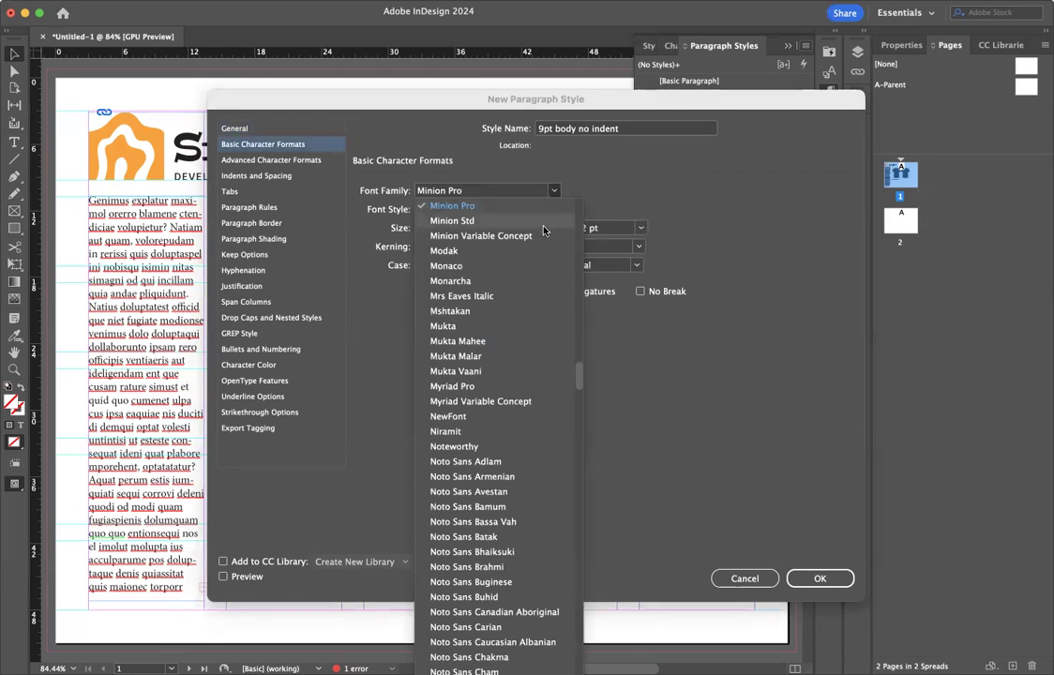
pyautogui.scroll(-2, 544, 229)
pyautogui.scroll(10, 543, 230)
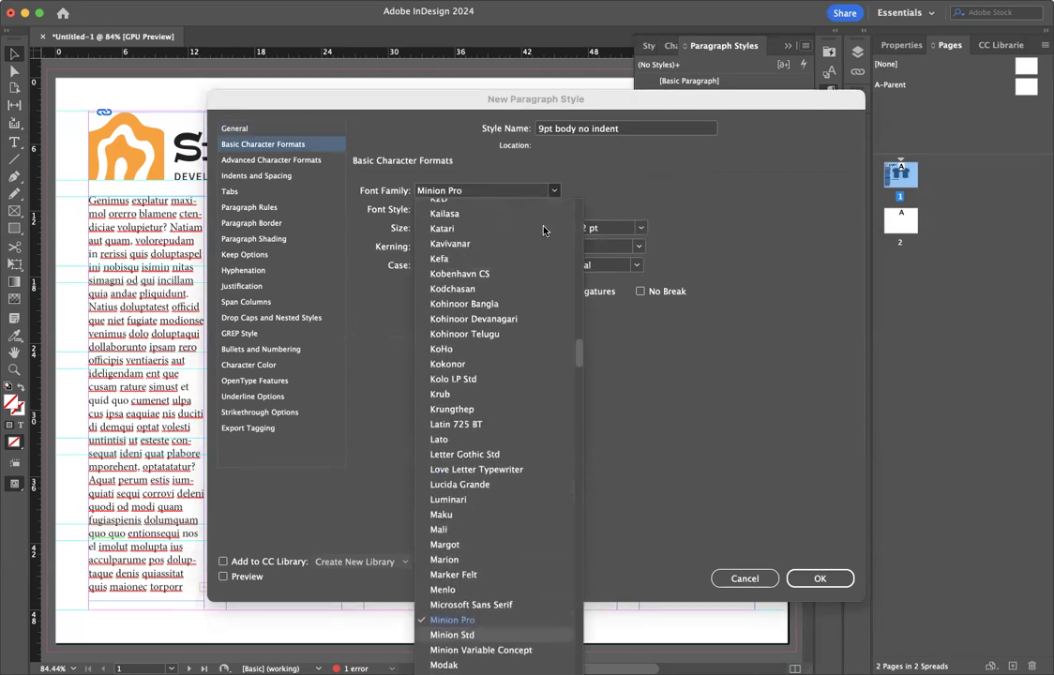
pyautogui.scroll(10, 544, 230)
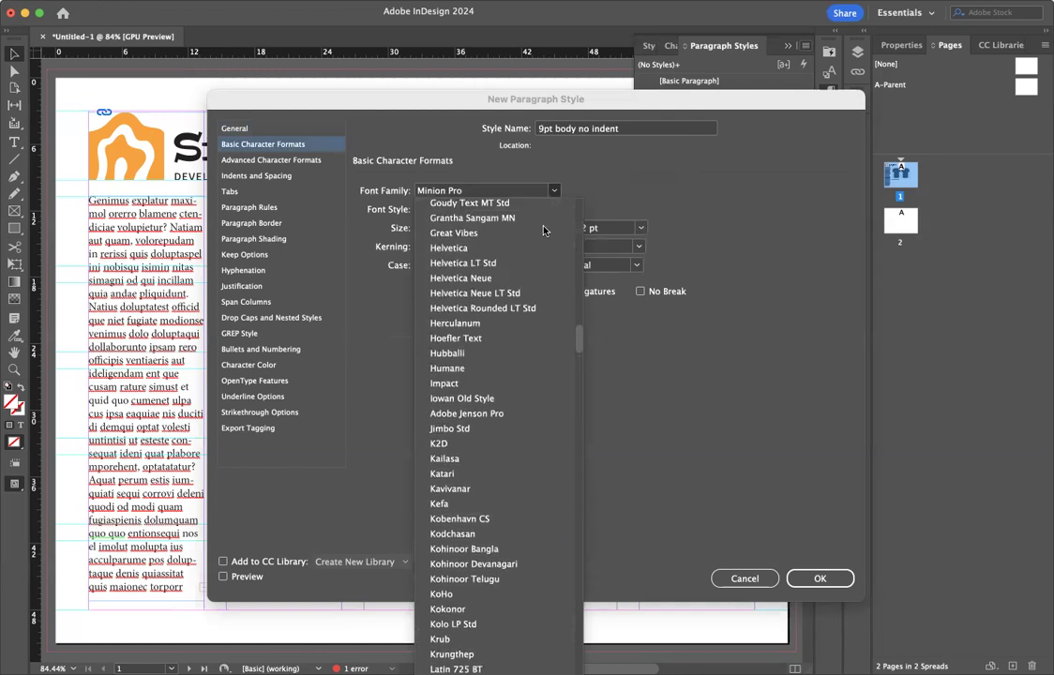
pyautogui.scroll(2, 544, 230)
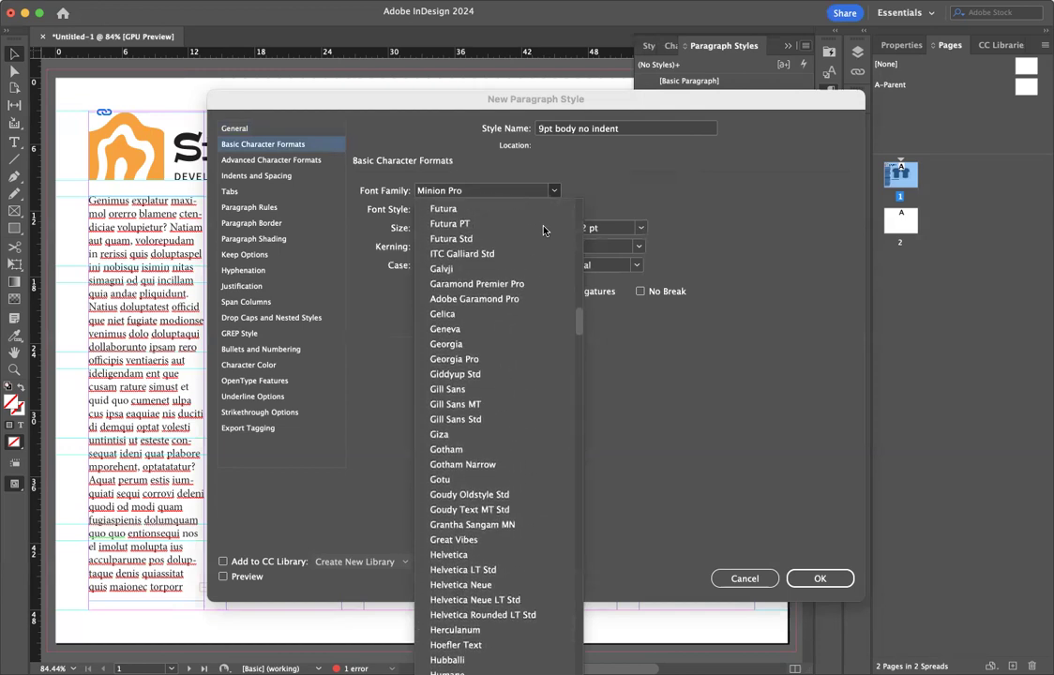
pyautogui.scroll(3, 543, 230)
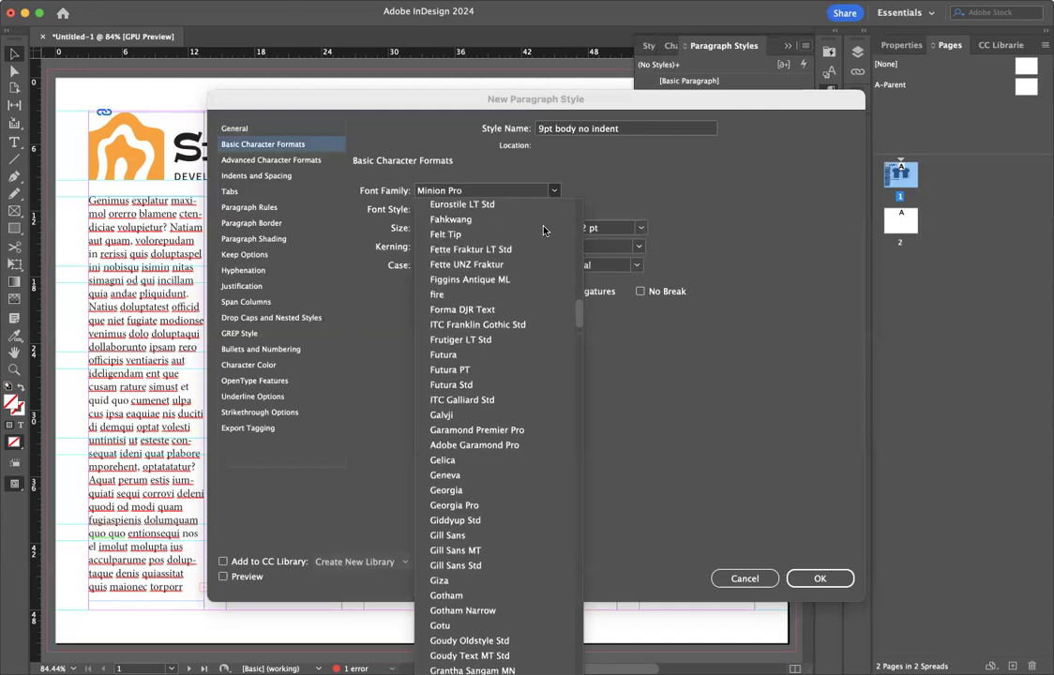
pyautogui.scroll(3, 542, 230)
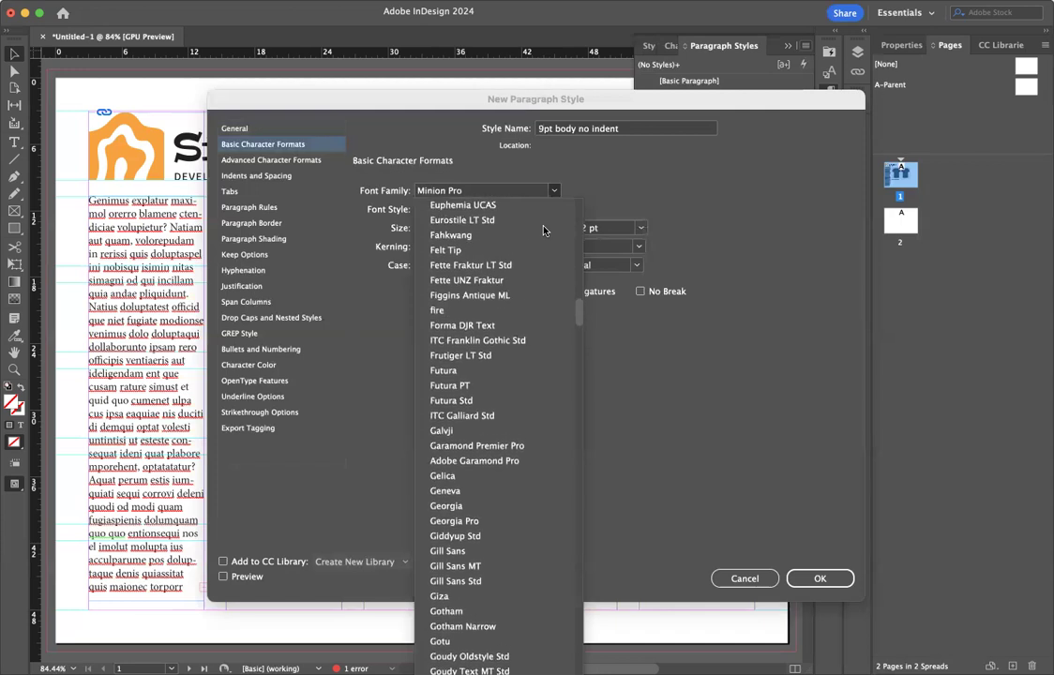
pyautogui.scroll(5, 543, 229)
pyautogui.scroll(8, 543, 230)
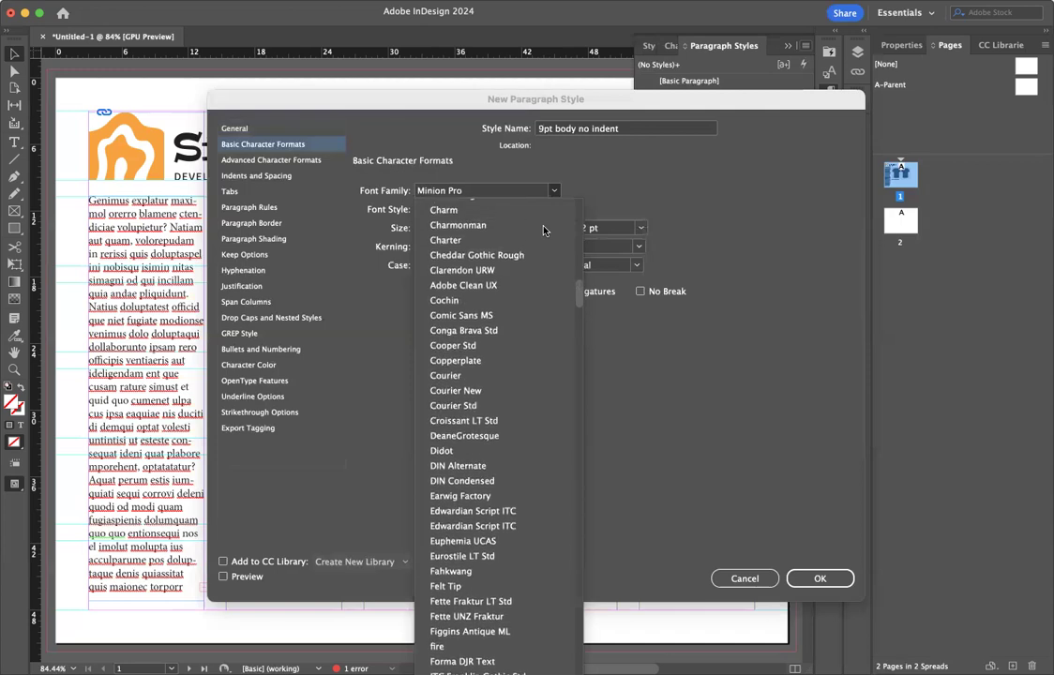
pyautogui.scroll(15, 543, 230)
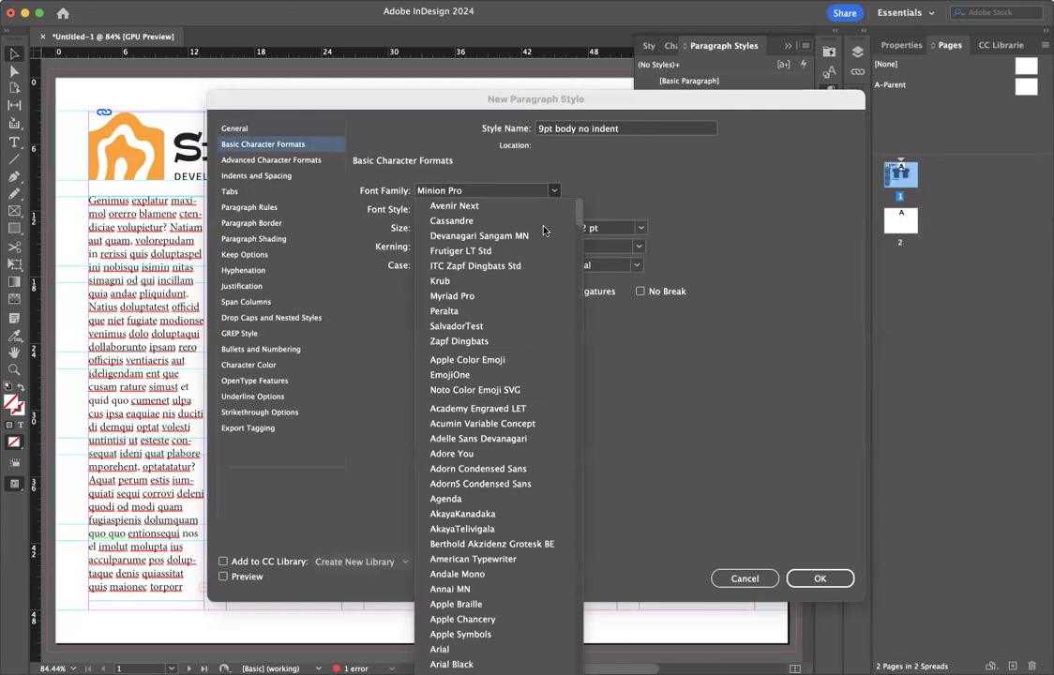
pyautogui.click(440, 281)
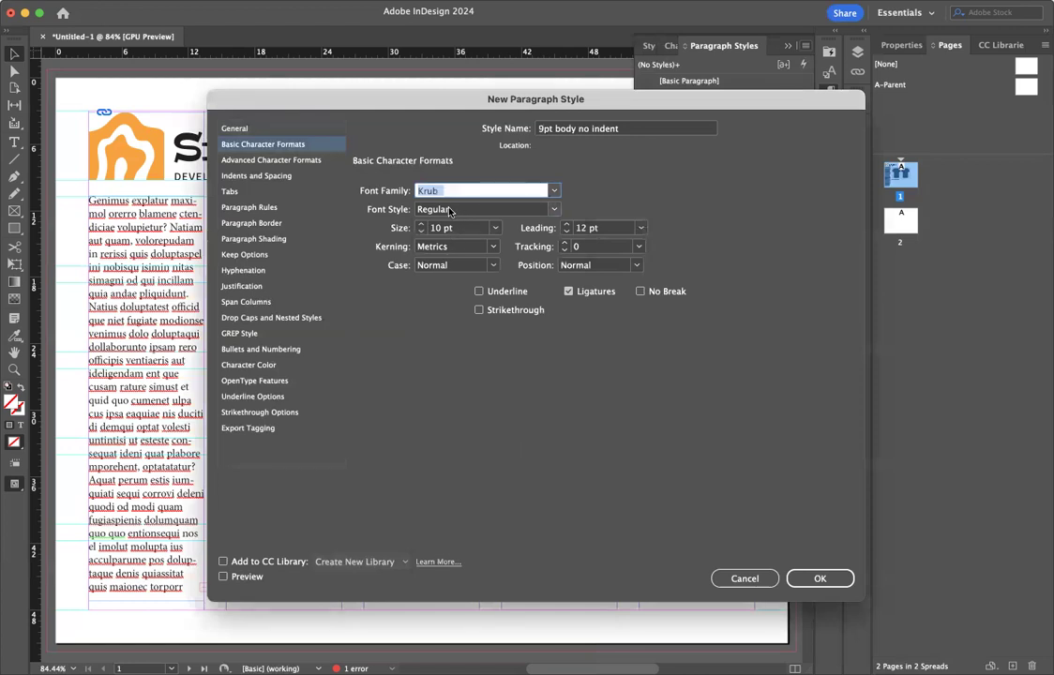
# Set the new style's font size to 9 pt and adjust its leading.
pyautogui.click(420, 230)
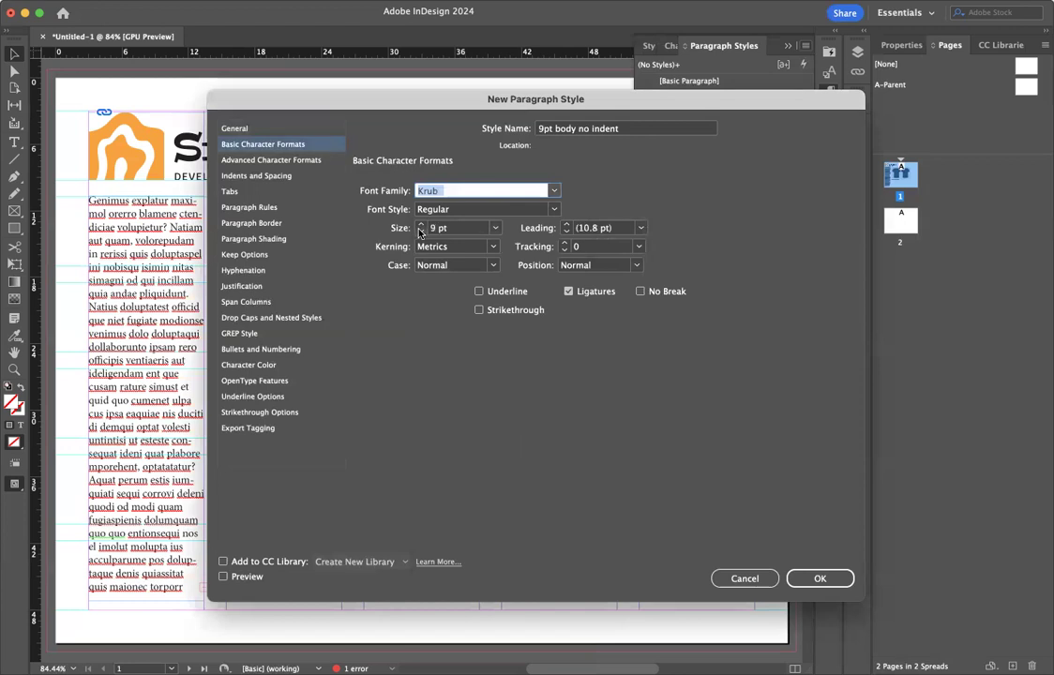
pyautogui.click(564, 224)
pyautogui.click(564, 224)
# Set the style's first line indent to 0 in its indents and spacing settings.
pyautogui.click(271, 160)
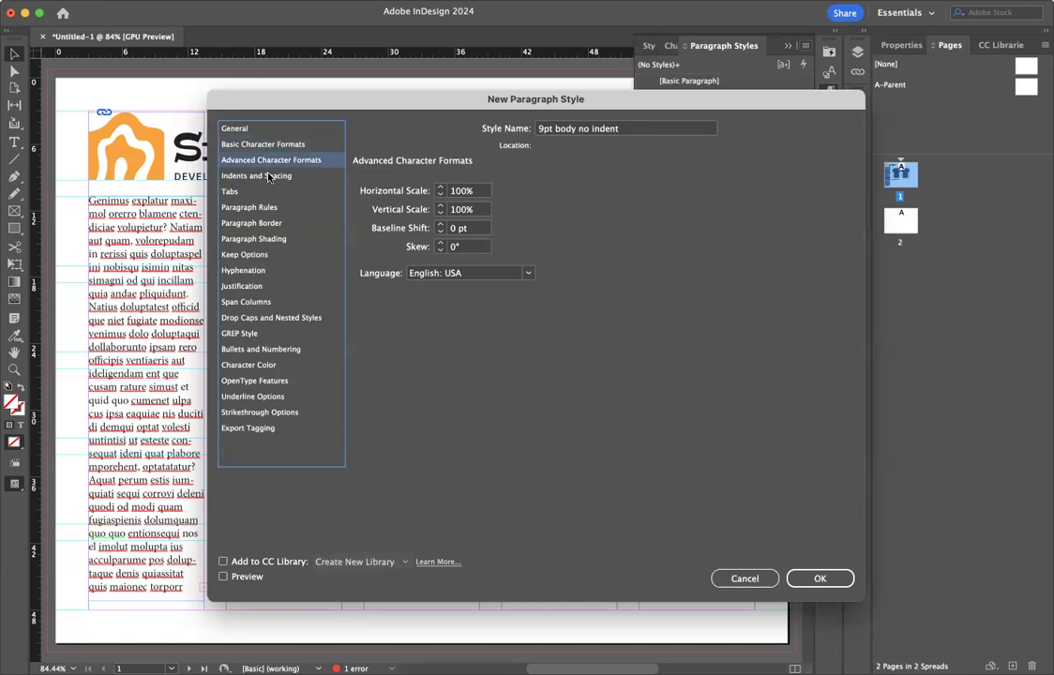
pyautogui.click(265, 178)
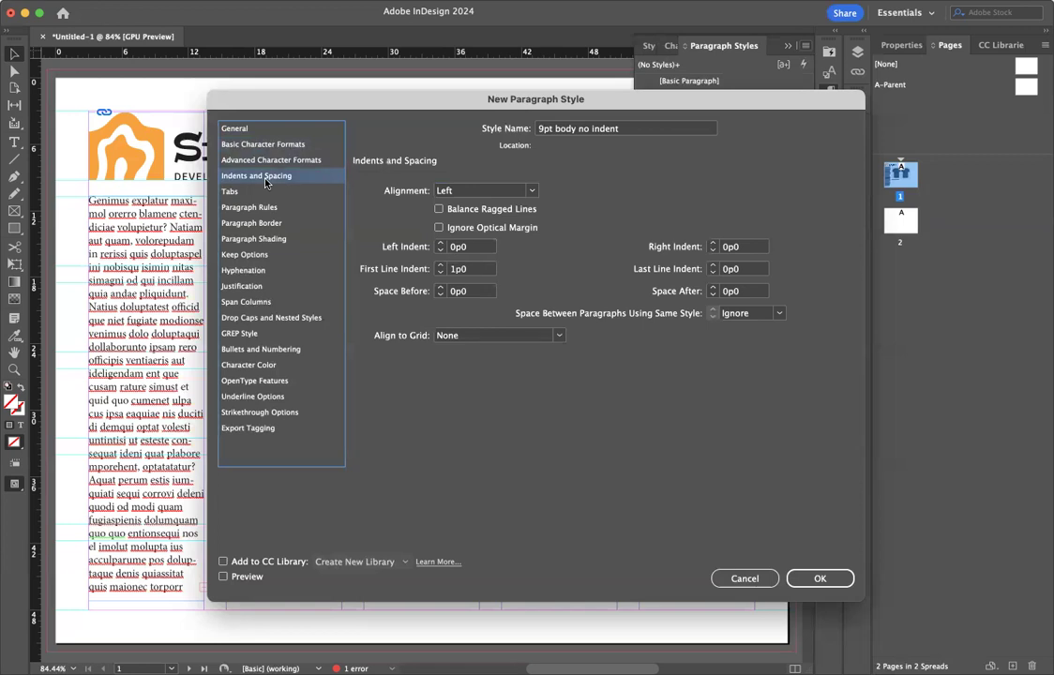
pyautogui.click(468, 270)
pyautogui.doubleClick(469, 270)
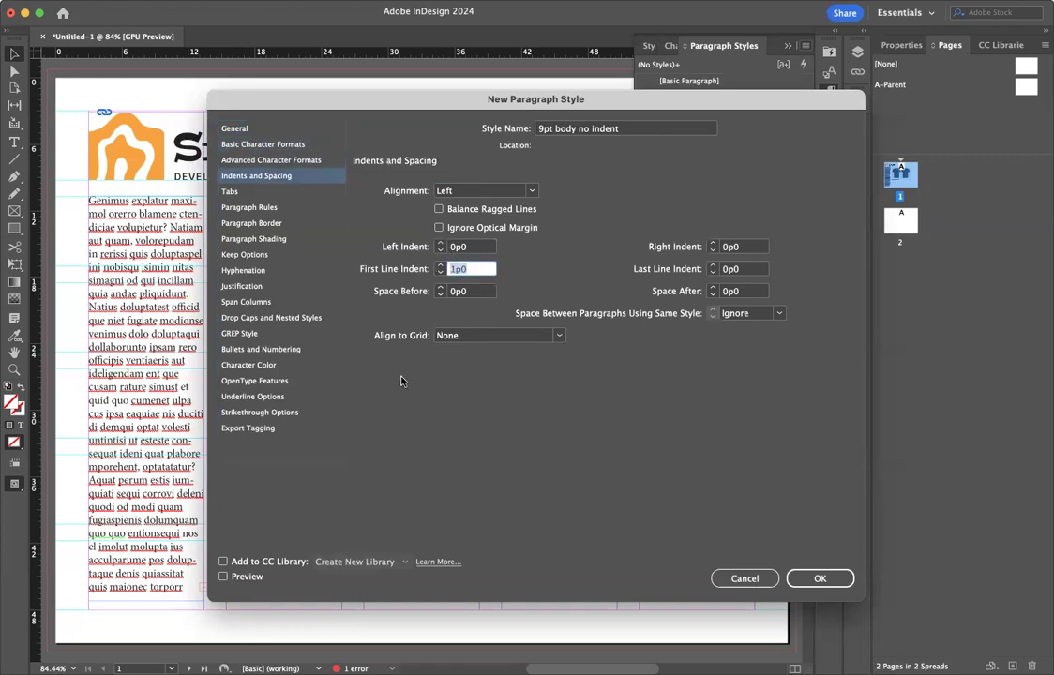
pyautogui.write('0')
# Review the style's hyphenation and justification settings, and save the new paragraph style.
pyautogui.click(251, 274)
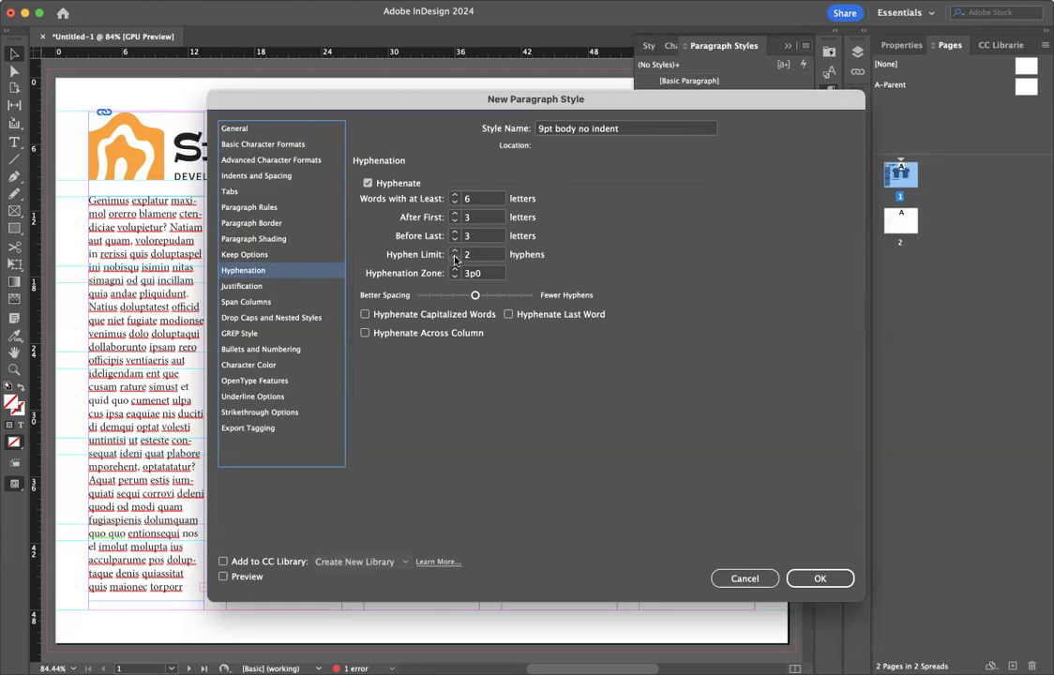
pyautogui.click(250, 289)
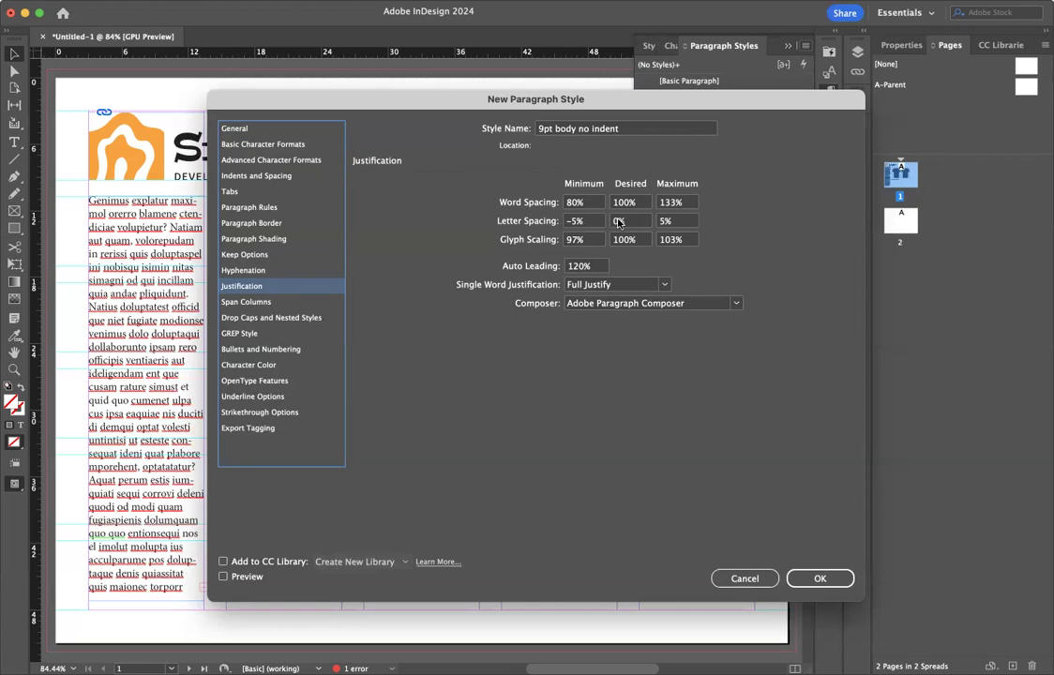
pyautogui.click(812, 578)
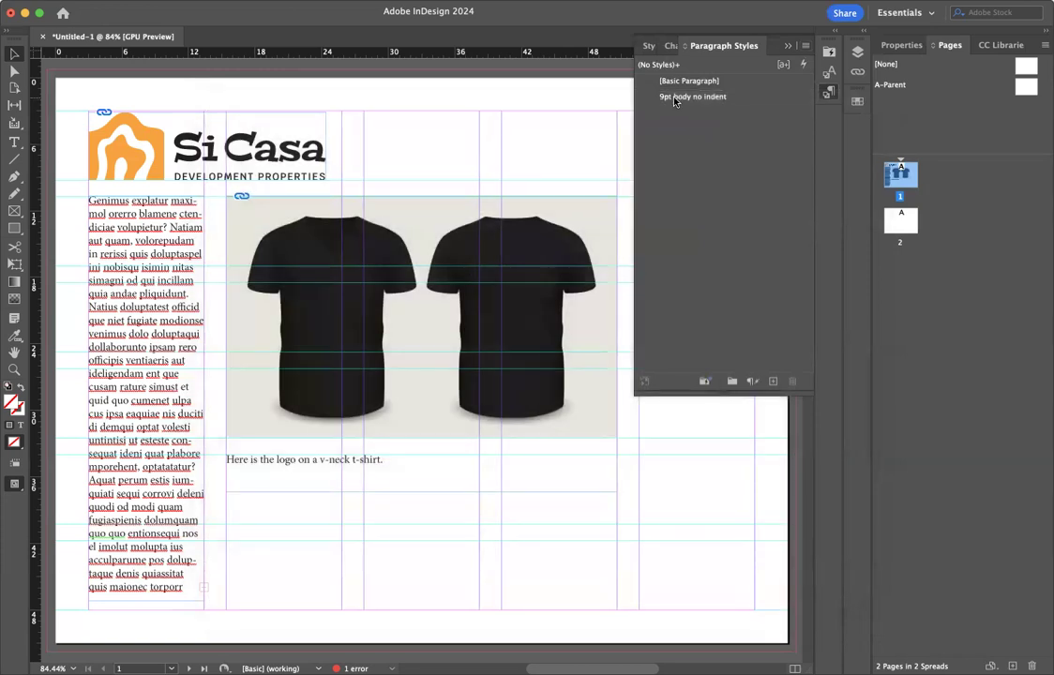
# Apply the "9pt body no indent" style to all the body column text and to the caption under the t-shirt image.
pyautogui.doubleClick(122, 262)
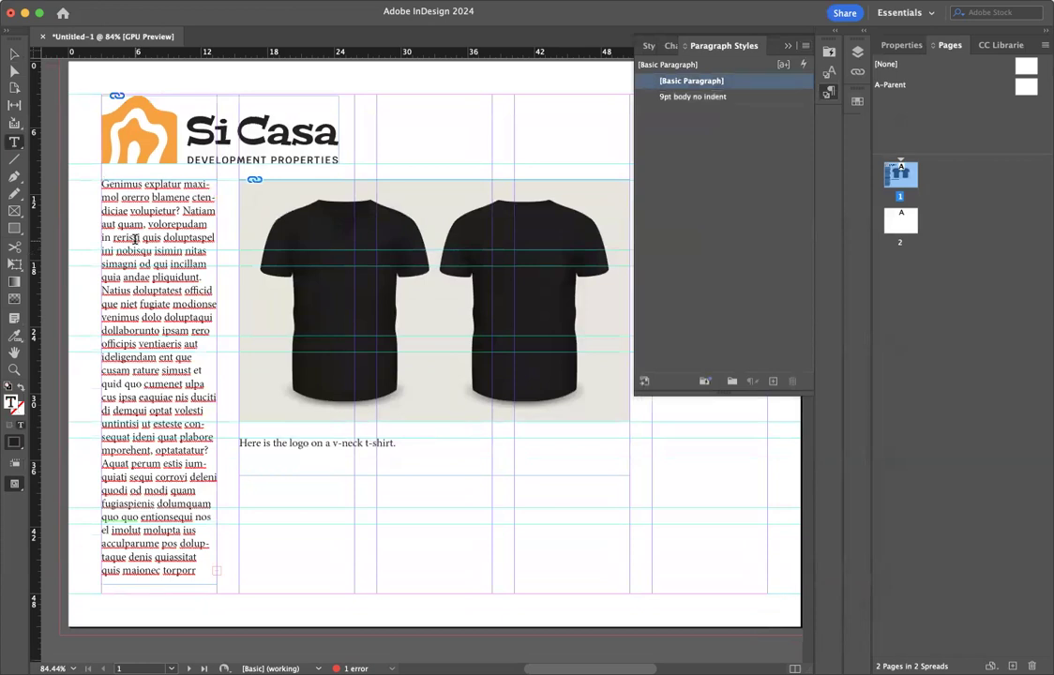
pyautogui.press('super+a')
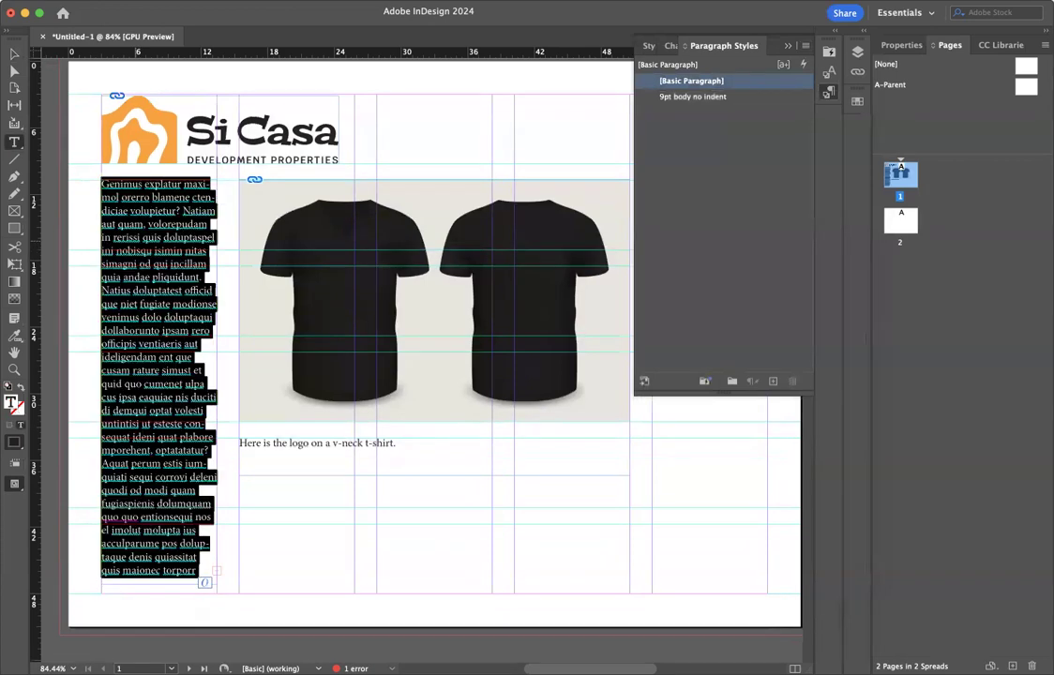
pyautogui.click(674, 98)
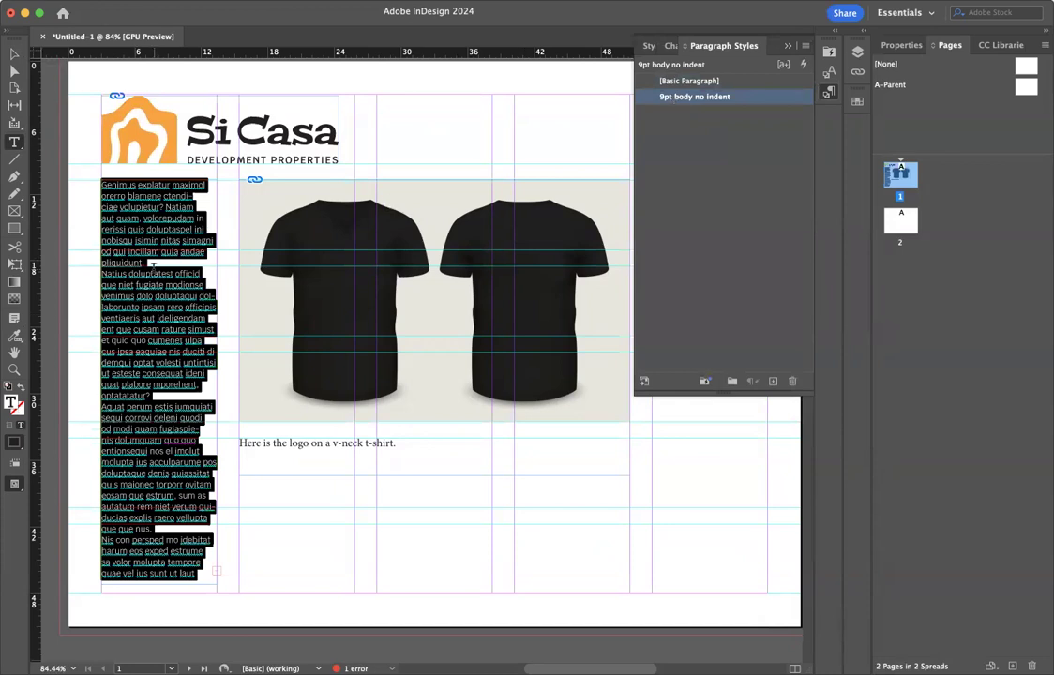
pyautogui.click(135, 234)
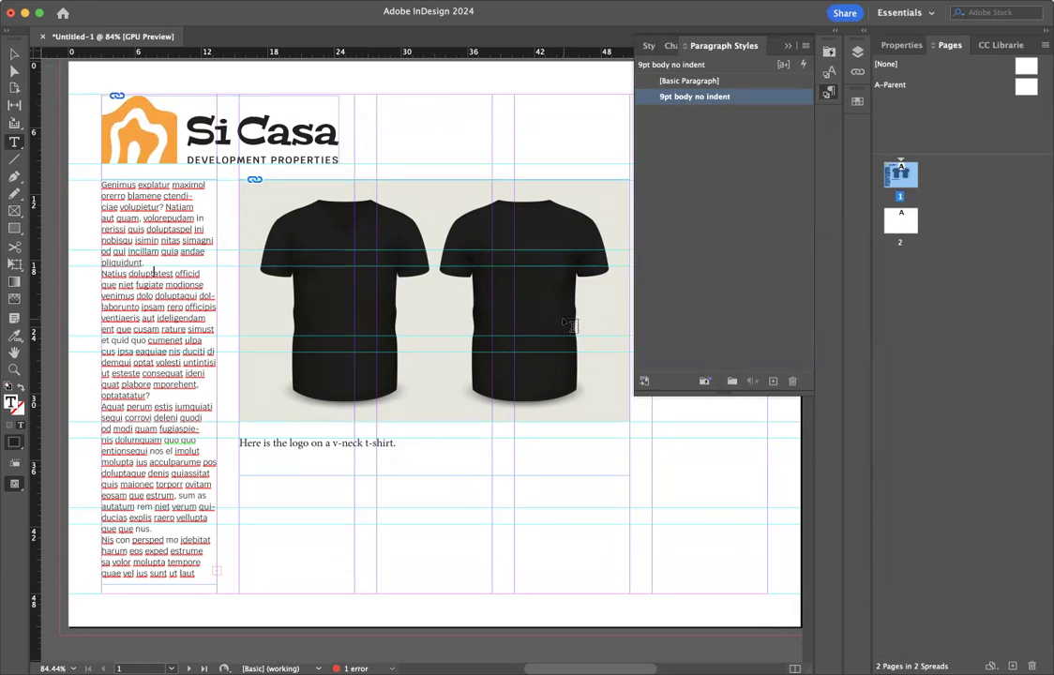
pyautogui.click(308, 443)
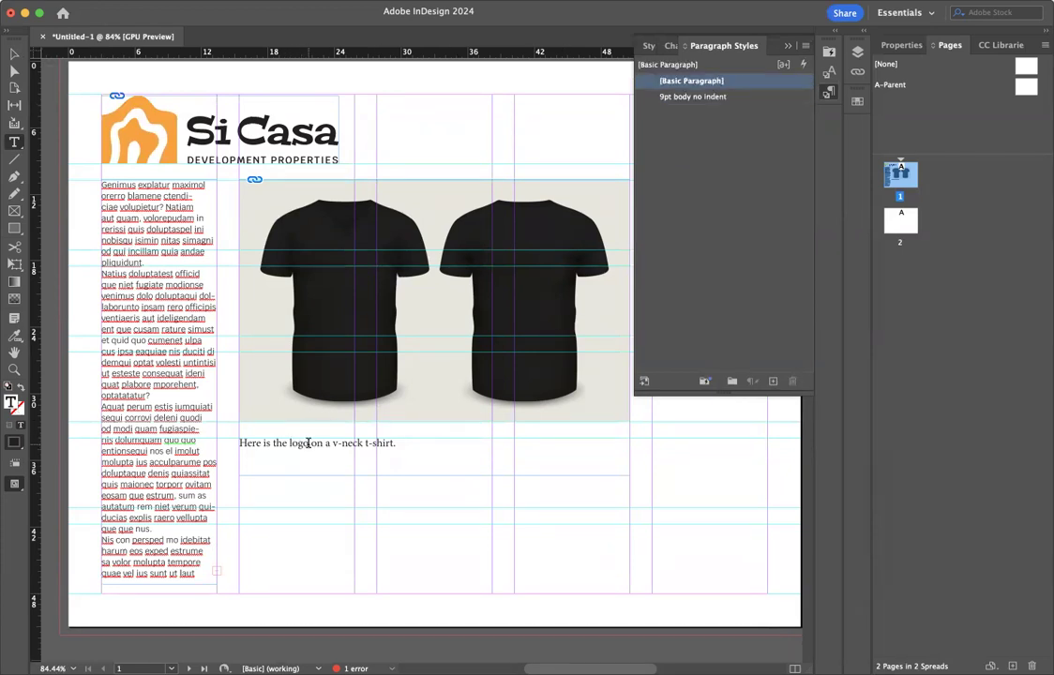
pyautogui.click(711, 98)
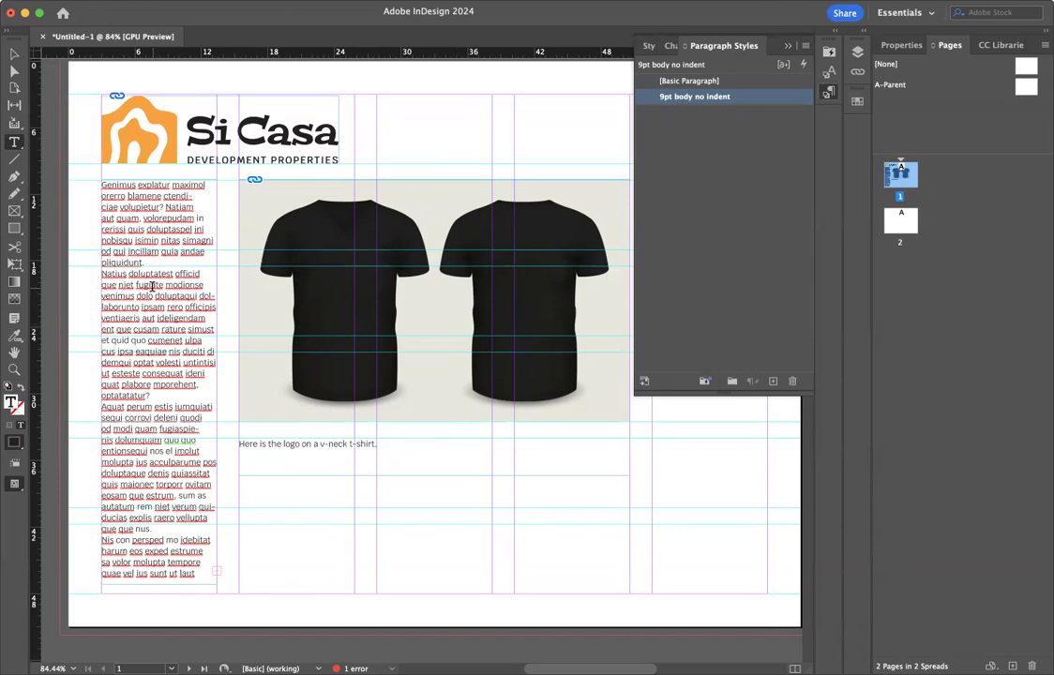
# Start a new paragraph style named "9pt body indent" based on "9pt body no indent".
pyautogui.click(807, 47)
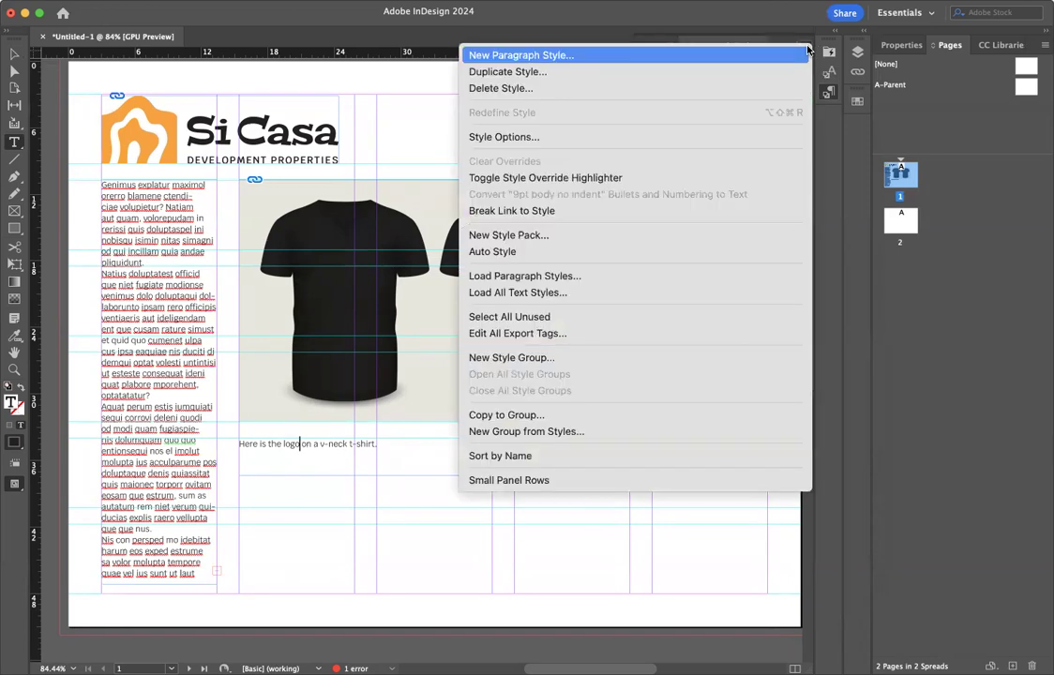
pyautogui.click(677, 55)
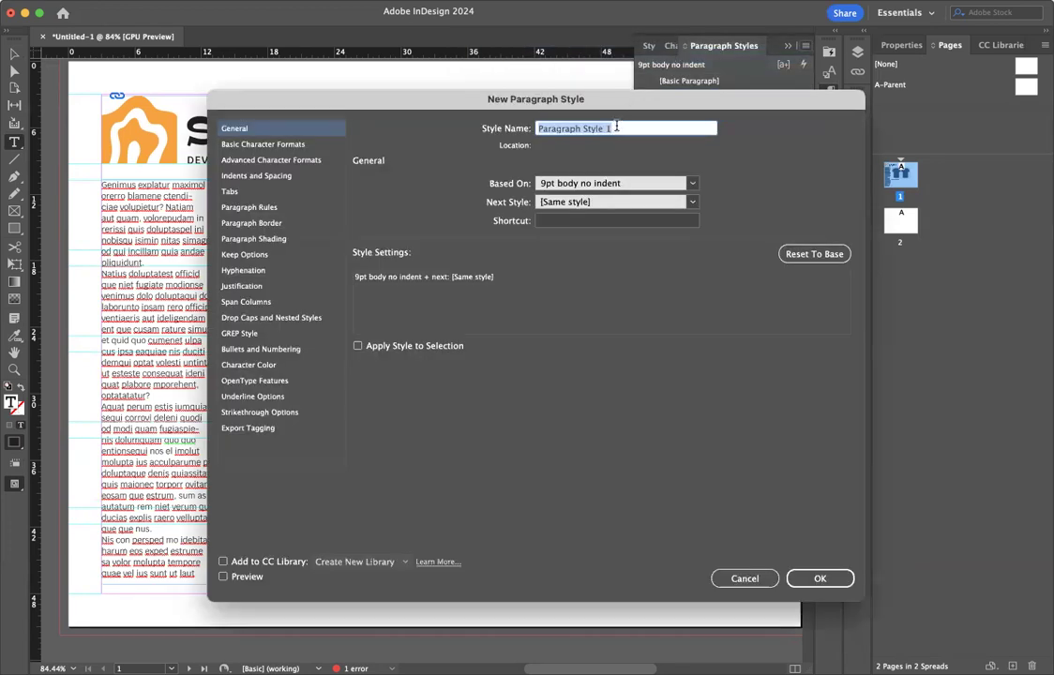
pyautogui.write('9')
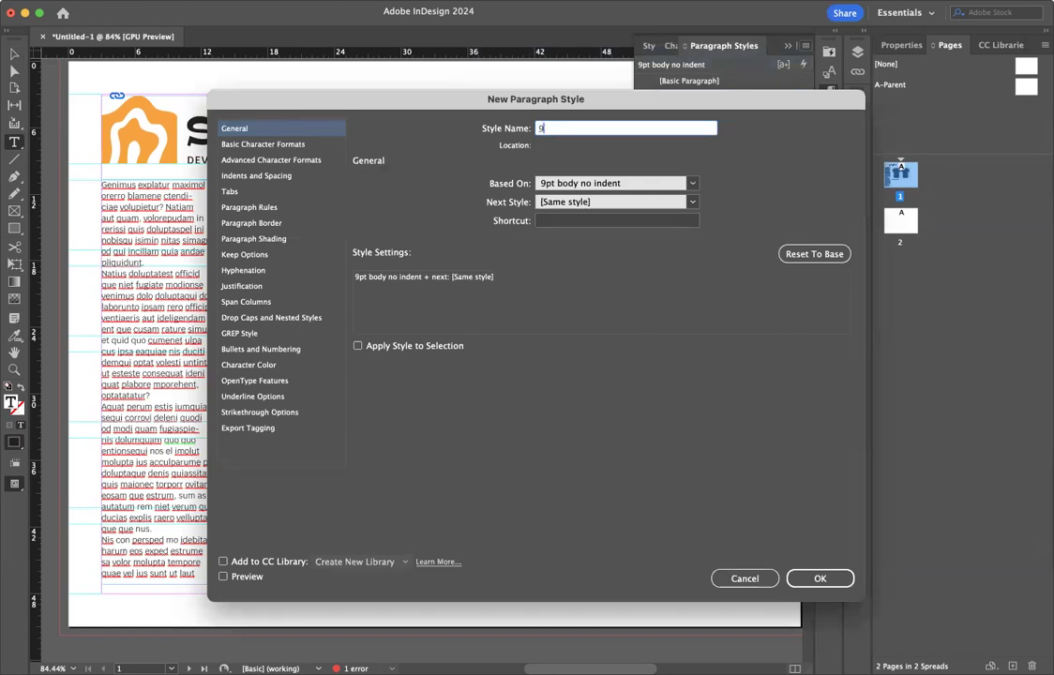
pyautogui.write('pt body indent')
# Check the new style's character formats, set its first line indent to 1p0, and save the style.
pyautogui.click(262, 146)
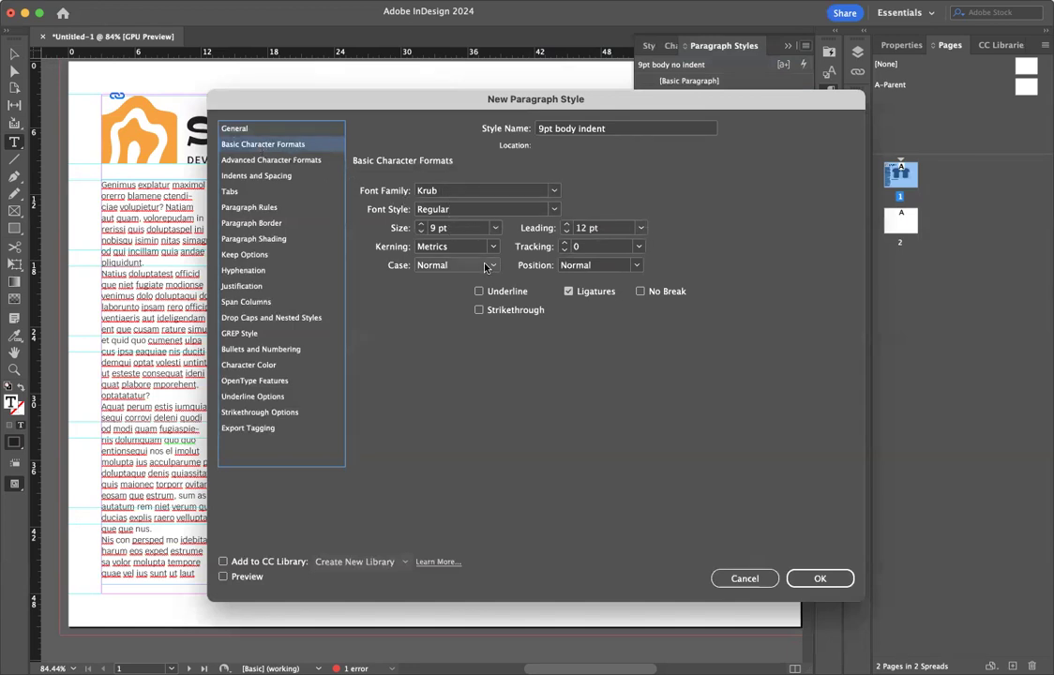
pyautogui.click(270, 176)
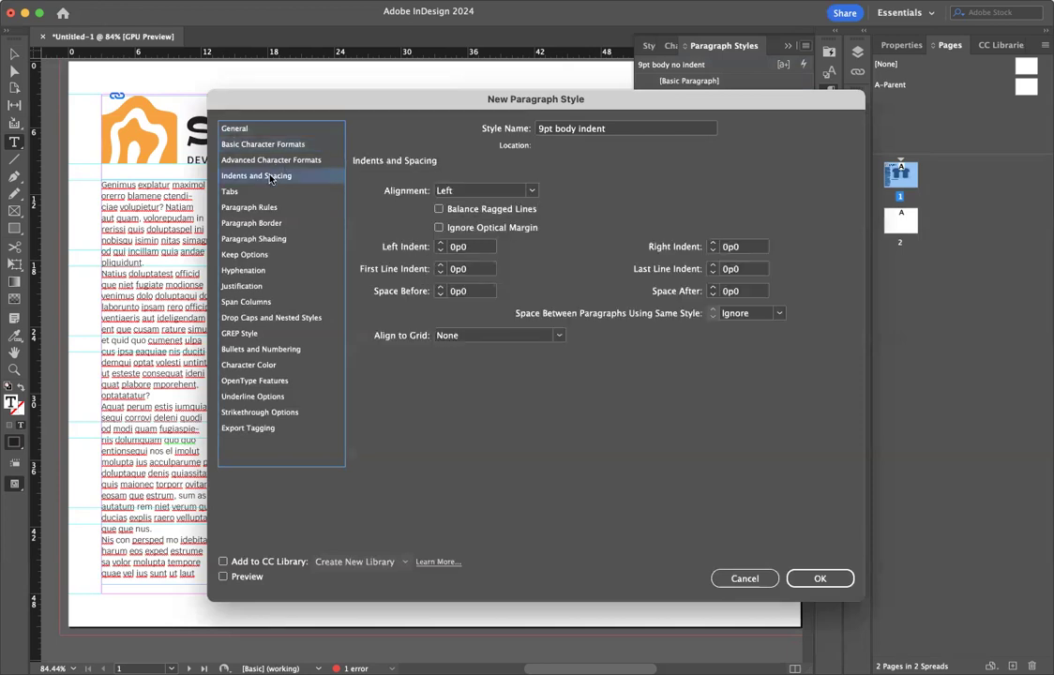
pyautogui.click(457, 270)
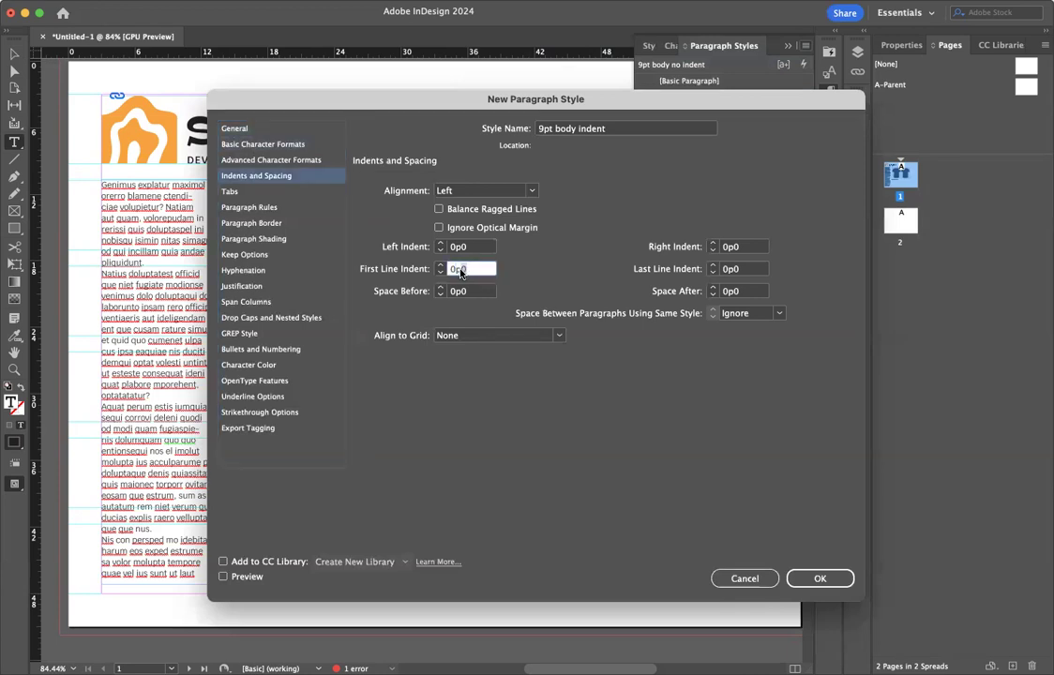
pyautogui.write('1p0')
pyautogui.click(479, 295)
pyautogui.click(816, 580)
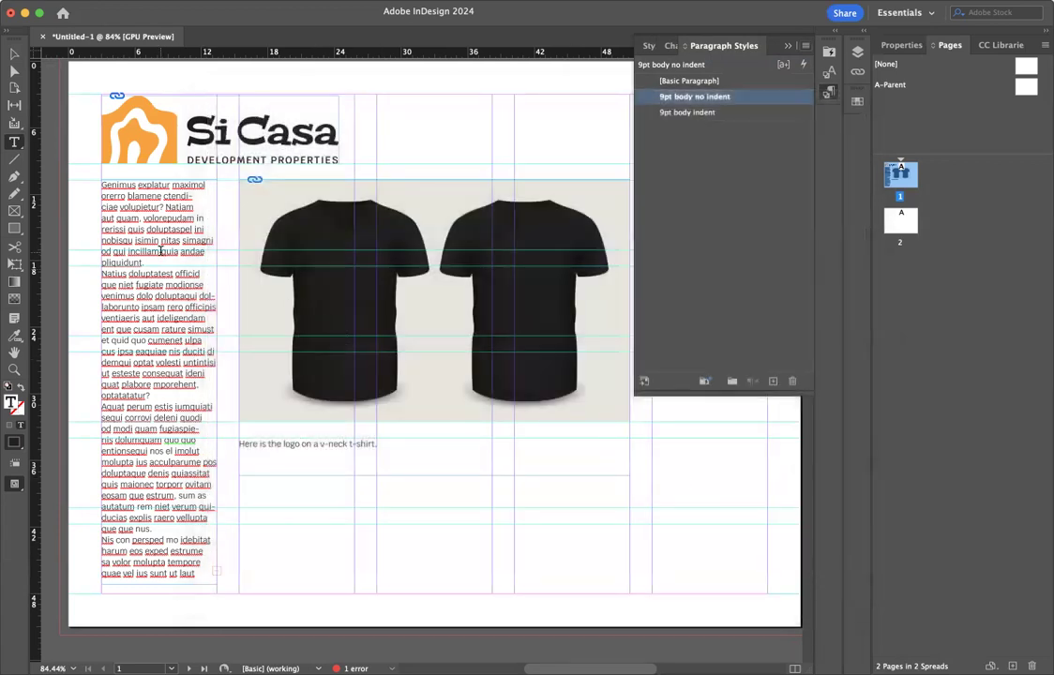
# Apply the "9pt body indent" style to every body paragraph after the first, and switch the screen mode to Preview.
pyautogui.moveTo(150, 281); pyautogui.dragTo(179, 562)
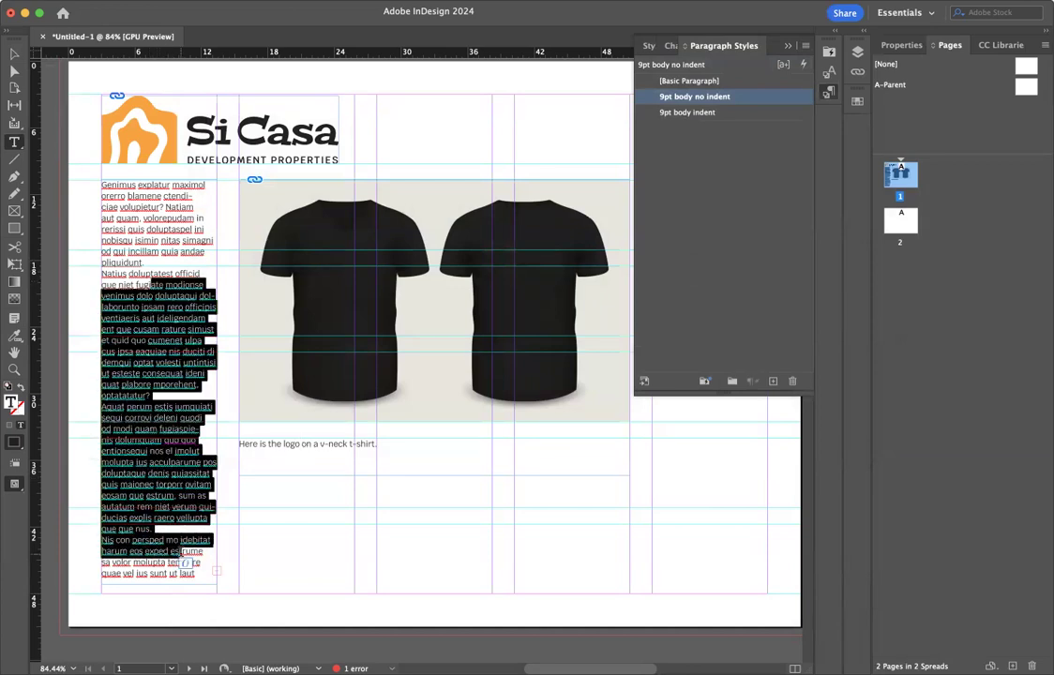
pyautogui.click(702, 112)
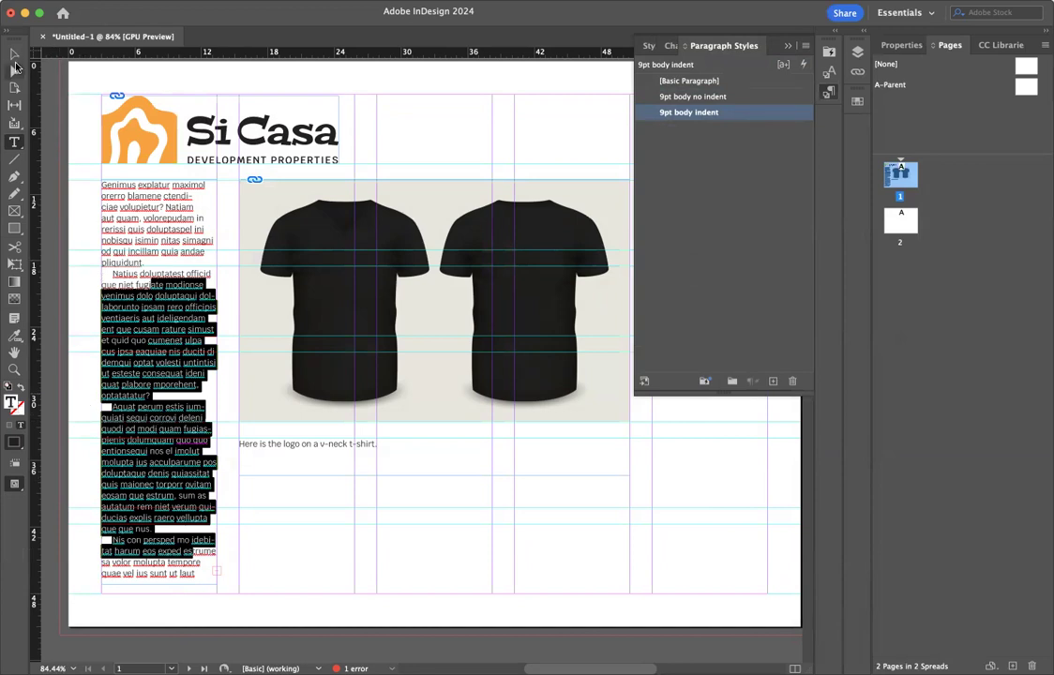
pyautogui.click(14, 55)
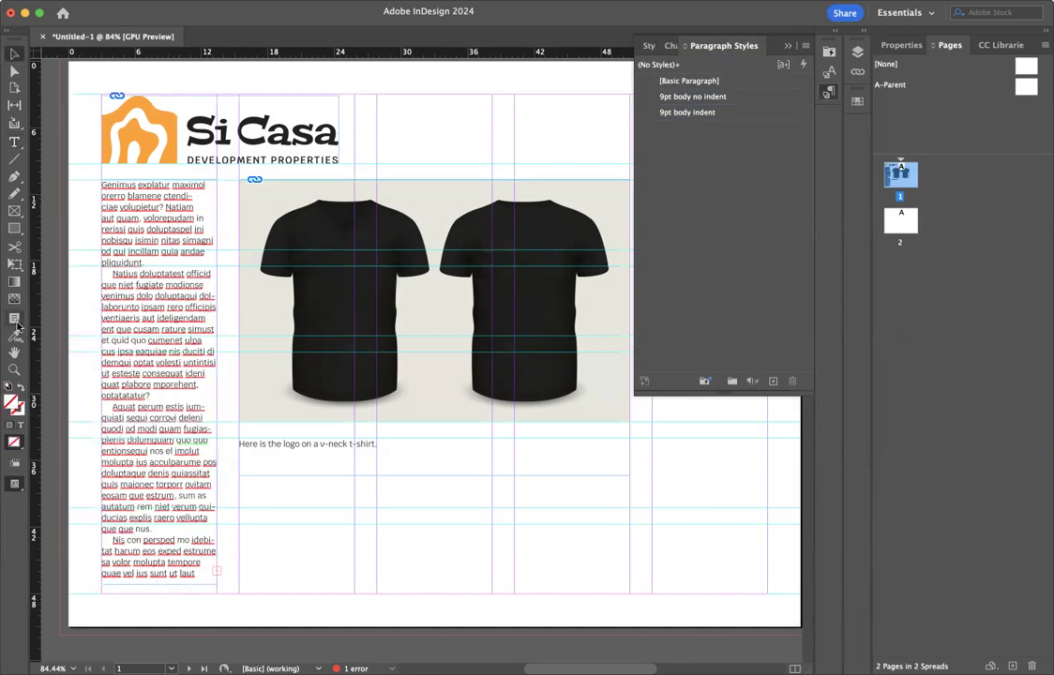
pyautogui.moveTo(14, 484); pyautogui.dragTo(75, 520)
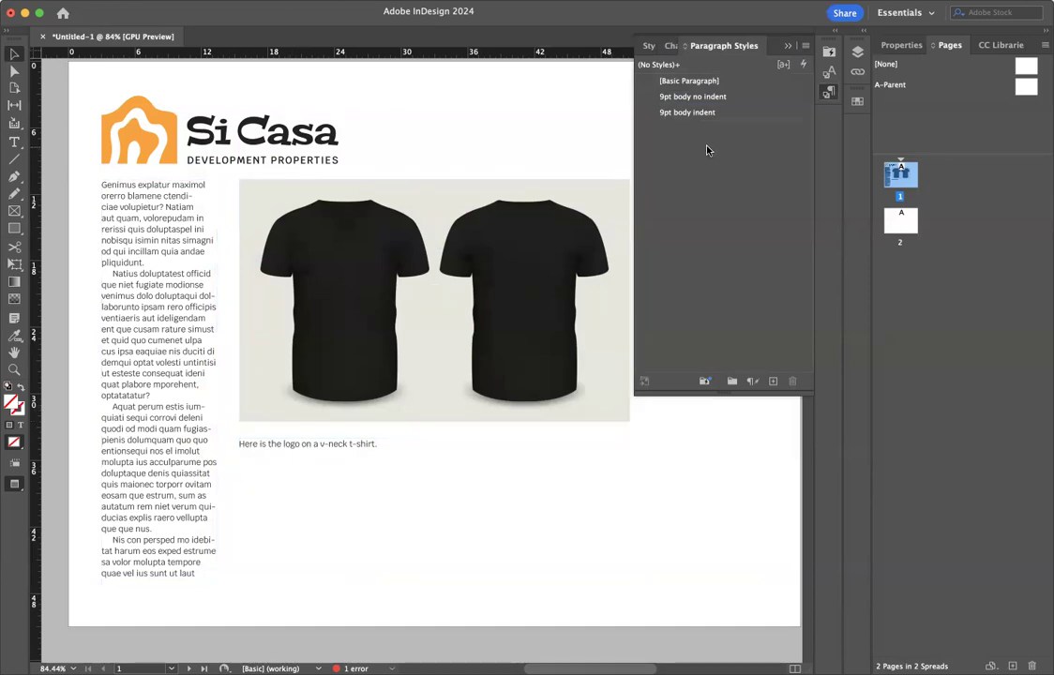
# Set the whole caption line under the t-shirt image to the Italic font style.
pyautogui.doubleClick(330, 448)
pyautogui.tripleClick(327, 445)
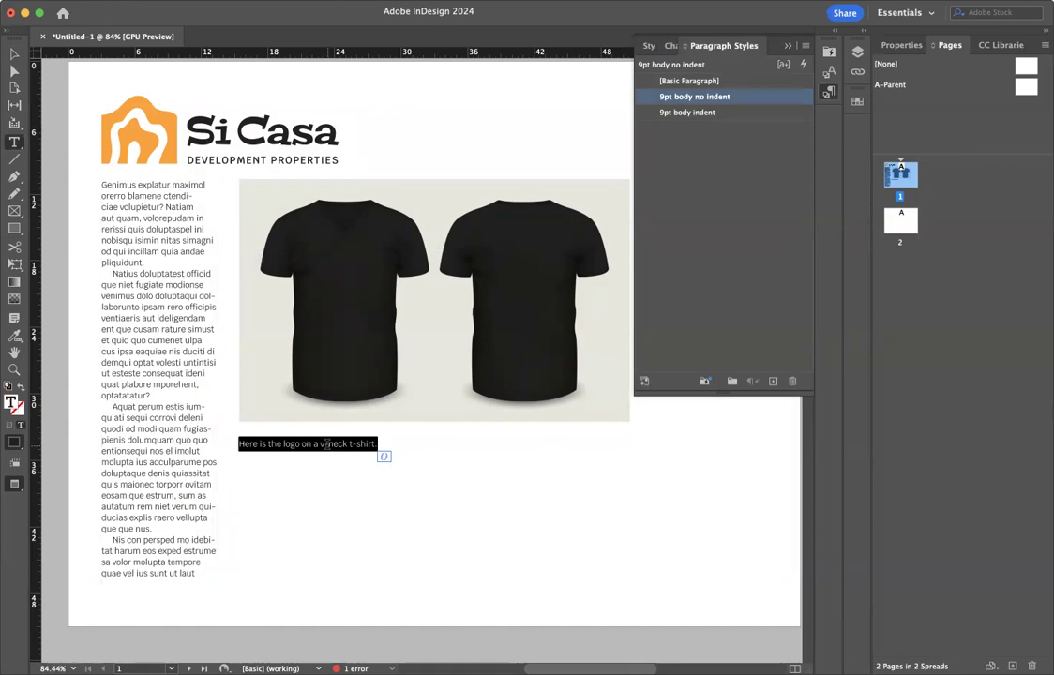
pyautogui.click(902, 46)
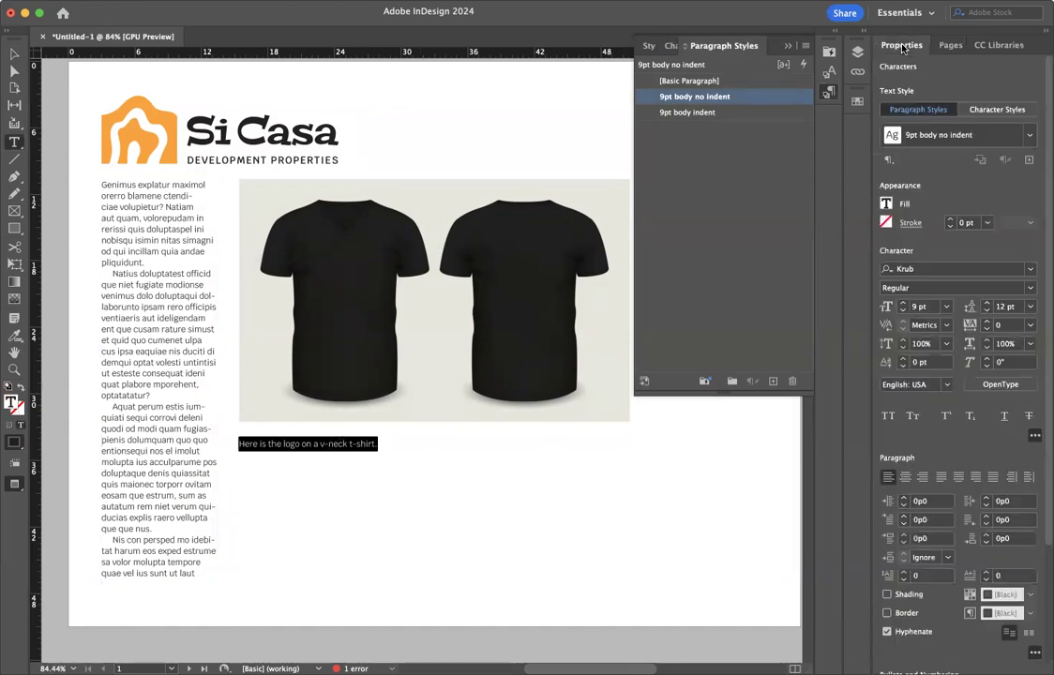
pyautogui.click(1028, 287)
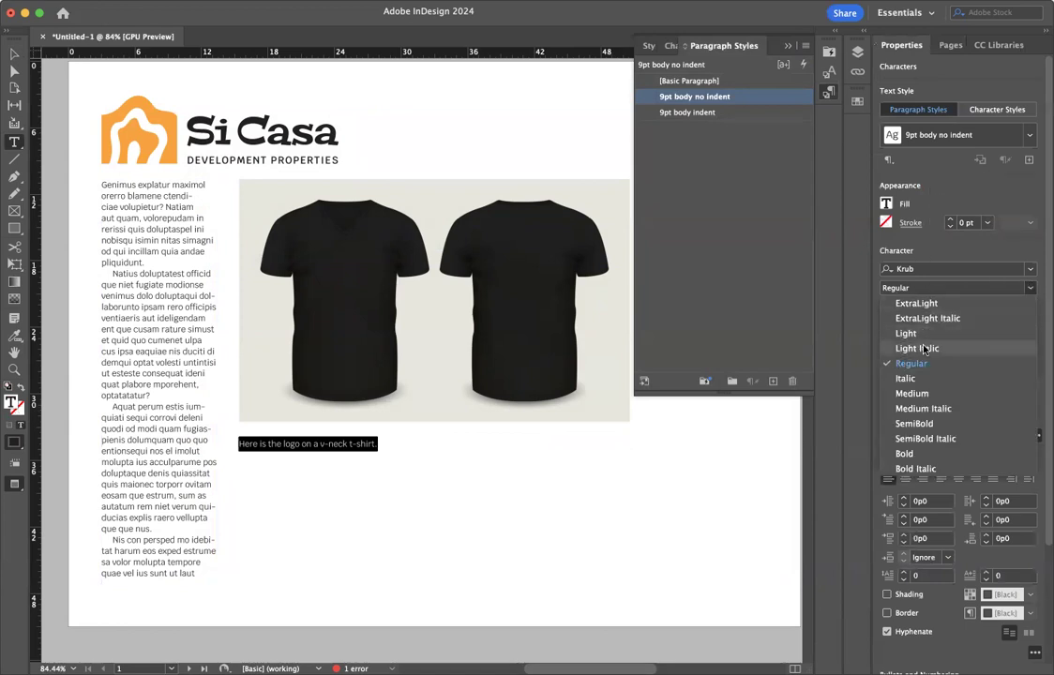
pyautogui.click(906, 378)
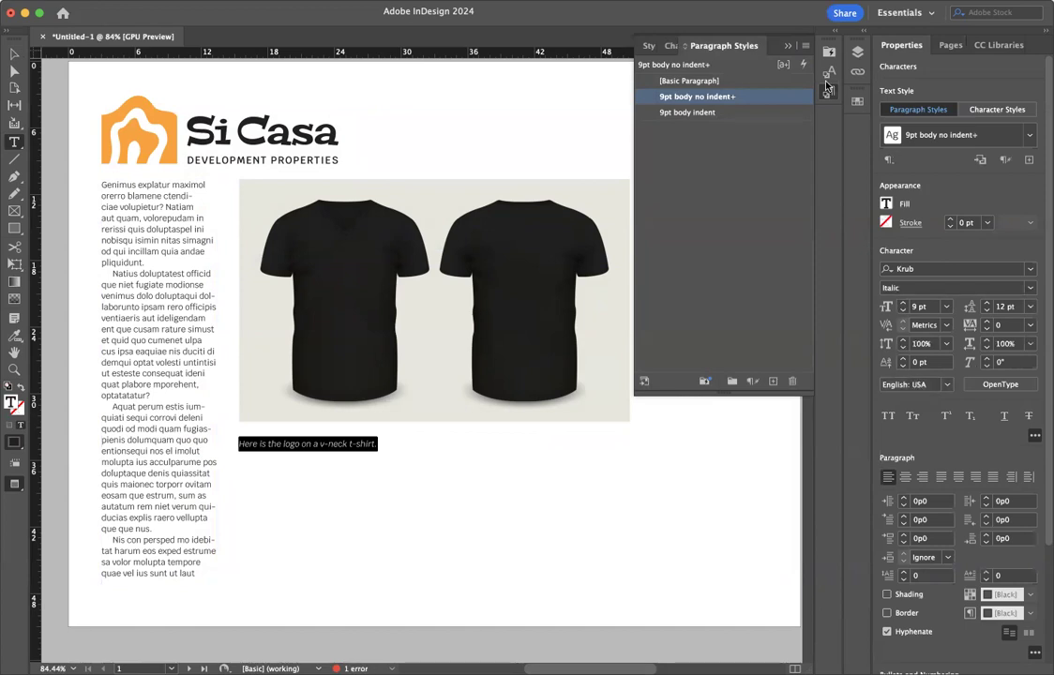
# Create a paragraph style named "Caption 9pt no indent" from the italic caption text and apply it to the caption.
pyautogui.click(804, 45)
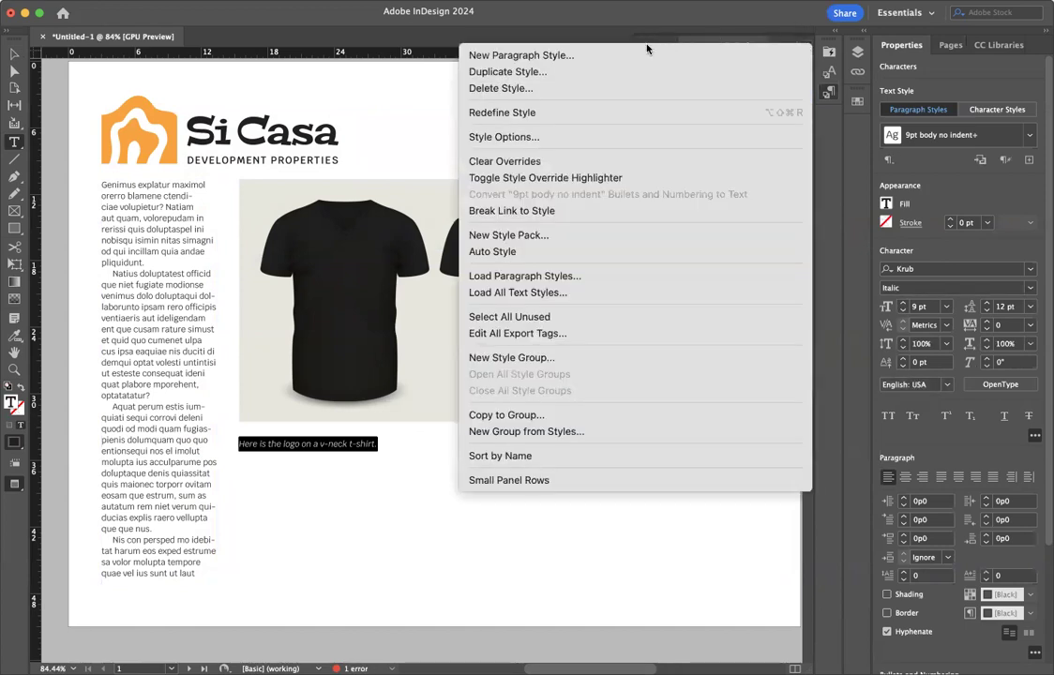
pyautogui.click(626, 57)
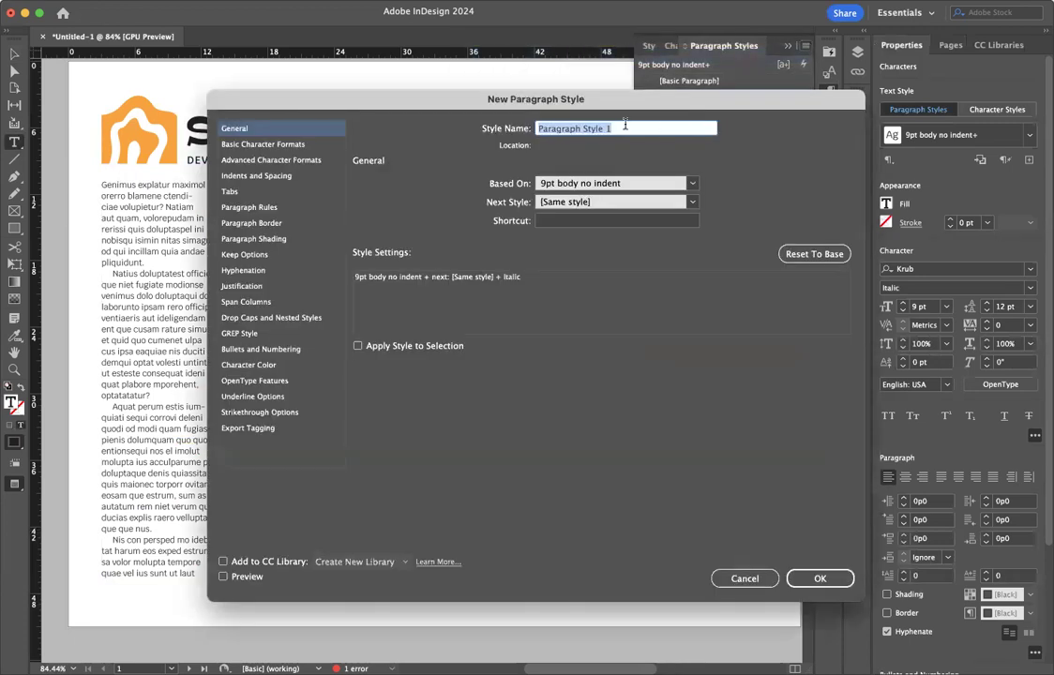
pyautogui.write('Caption 9pt no indent')
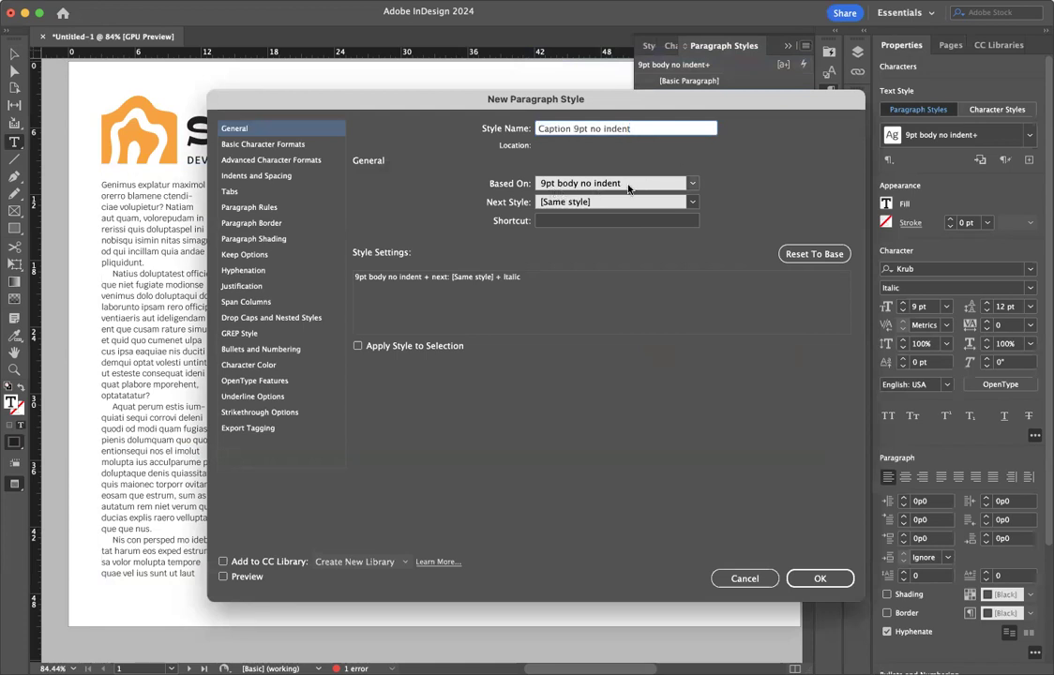
pyautogui.click(292, 147)
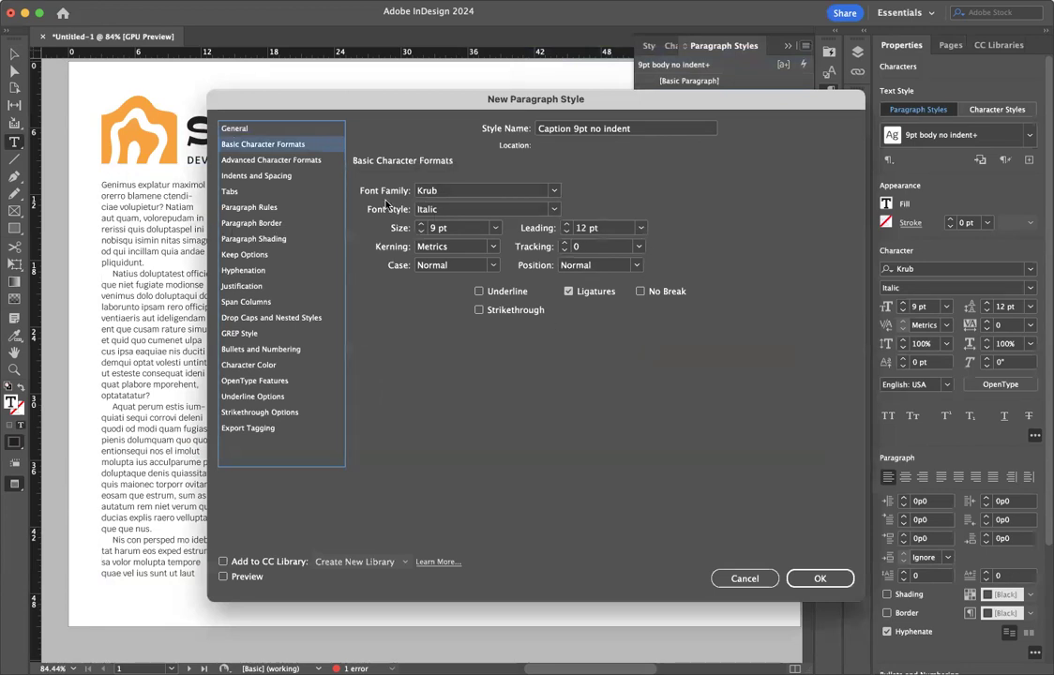
pyautogui.click(817, 577)
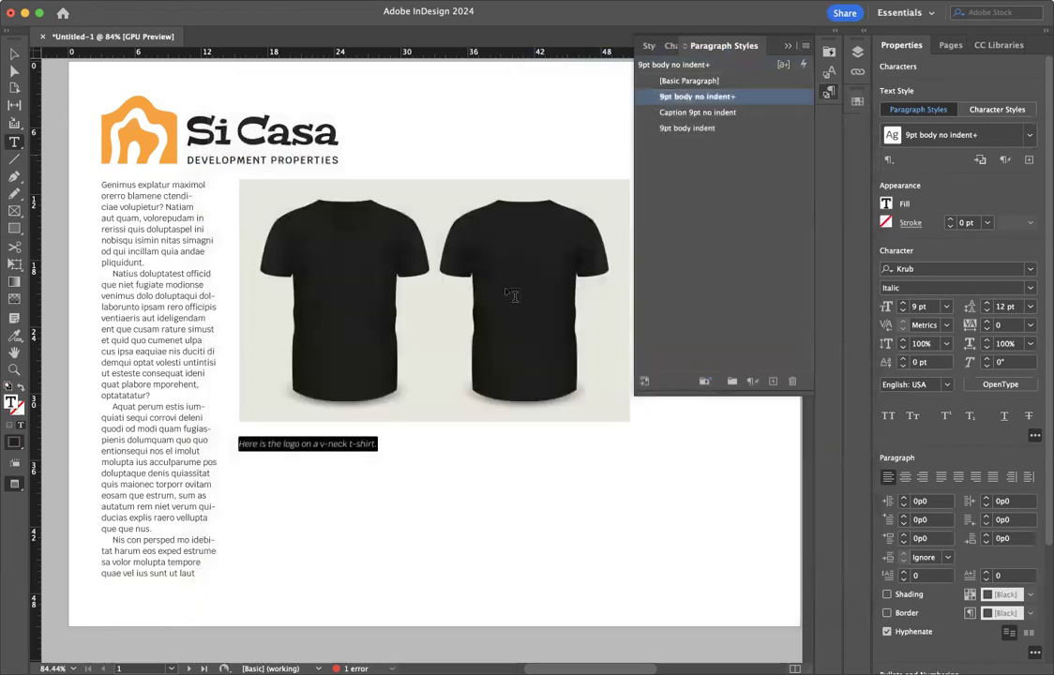
pyautogui.click(689, 113)
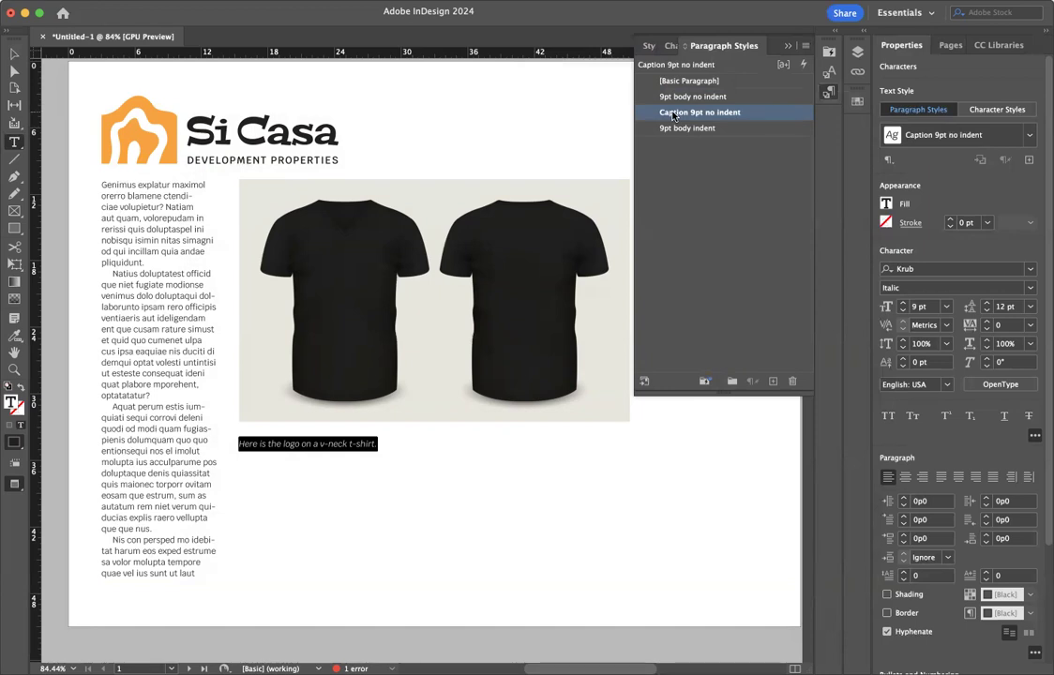
# Rename the caption paragraph style as "caption 9pt no indent" with a lowercase c, and deselect the caption text.
pyautogui.click(670, 162)
pyautogui.doubleClick(683, 111)
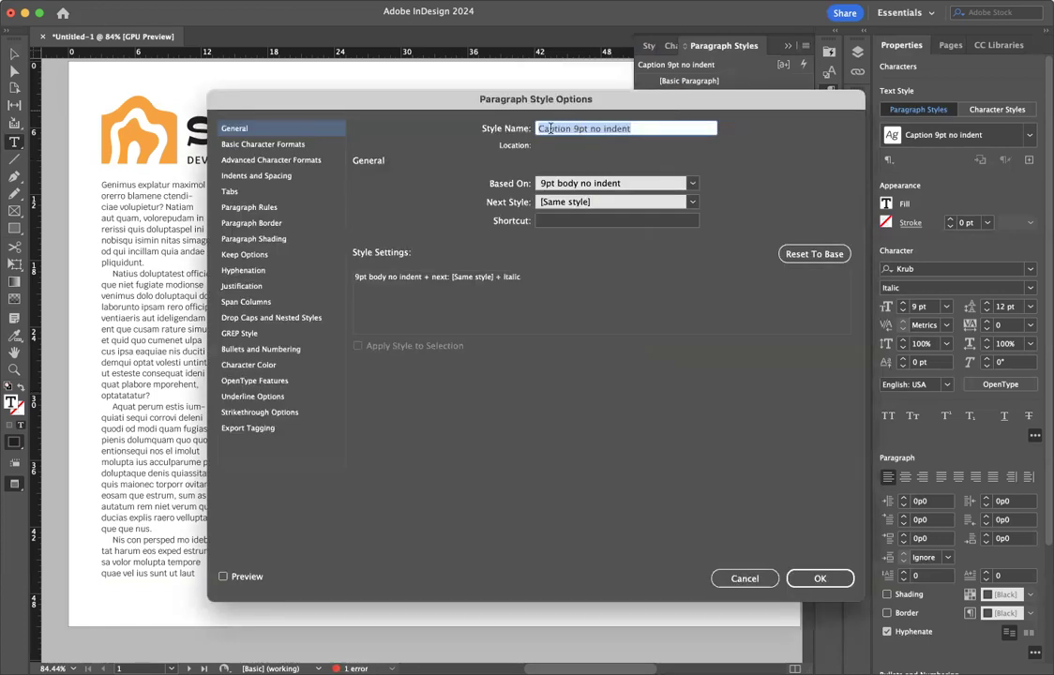
pyautogui.click(535, 129)
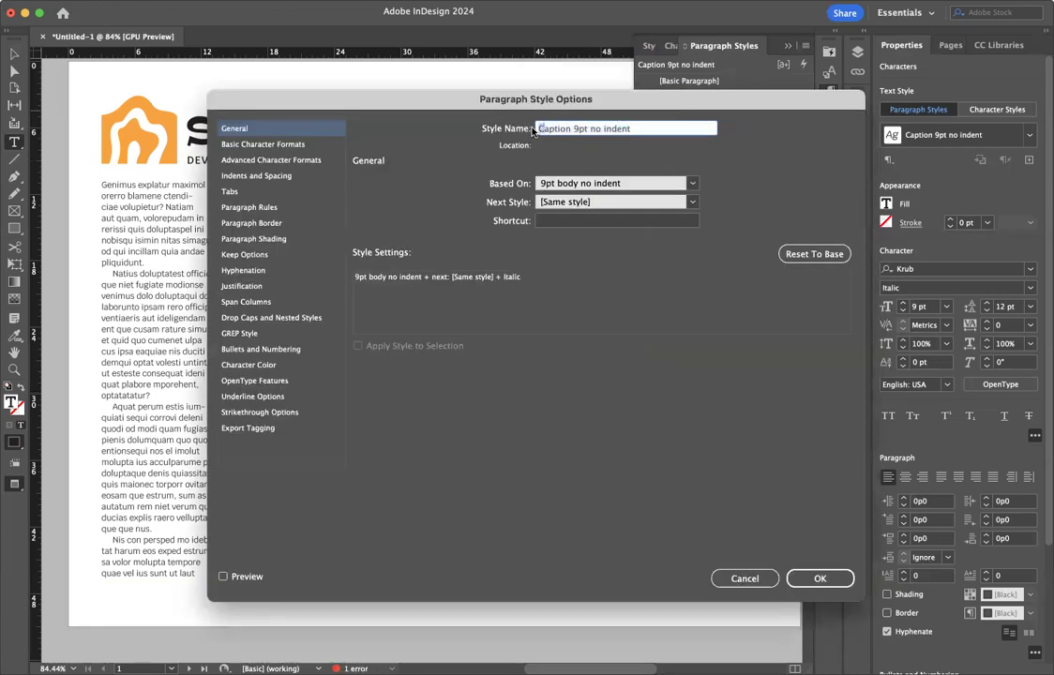
pyautogui.press('Delete')
pyautogui.write('c')
pyautogui.click(820, 578)
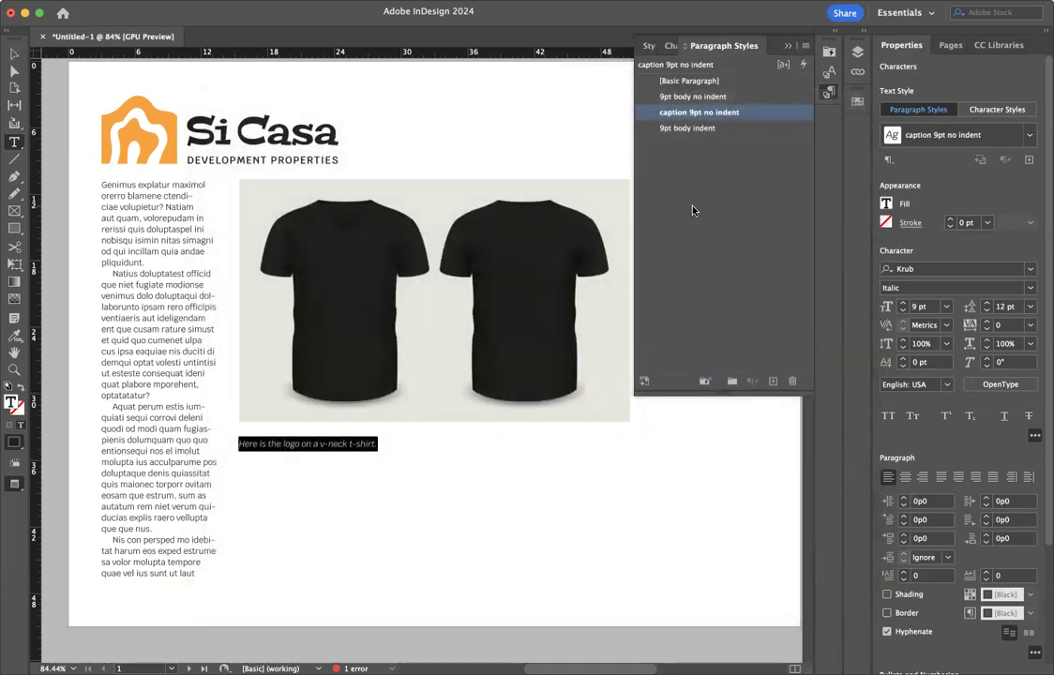
pyautogui.click(376, 489)
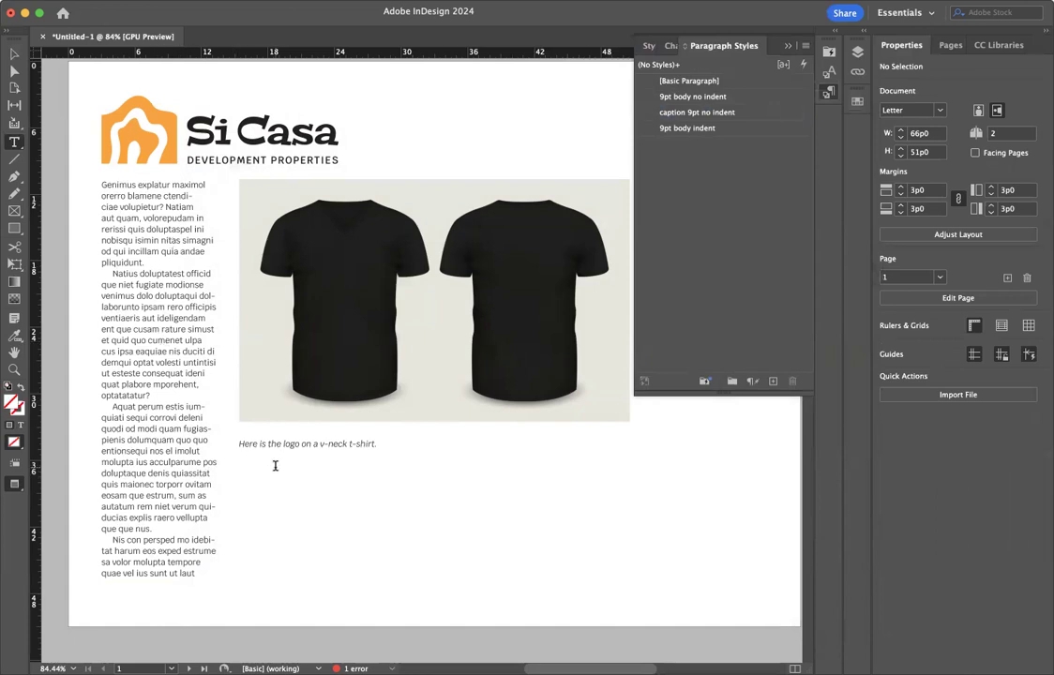
pyautogui.scroll(1, 293, 442)
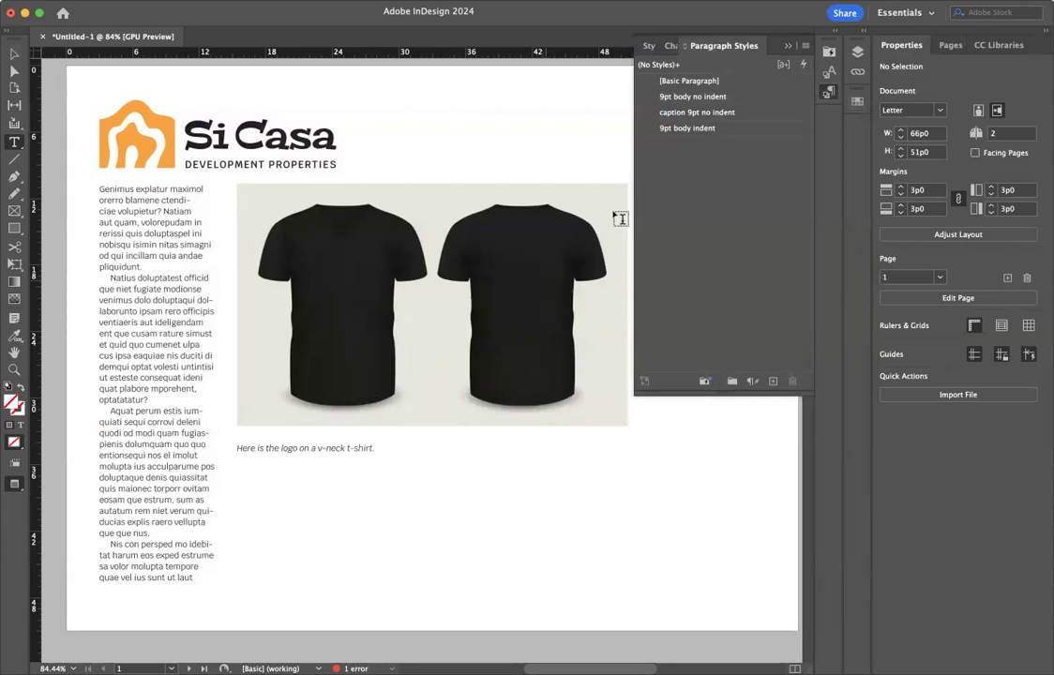
# Start a new paragraph style named "Subhead" based on the "9pt body no indent" style.
pyautogui.click(787, 49)
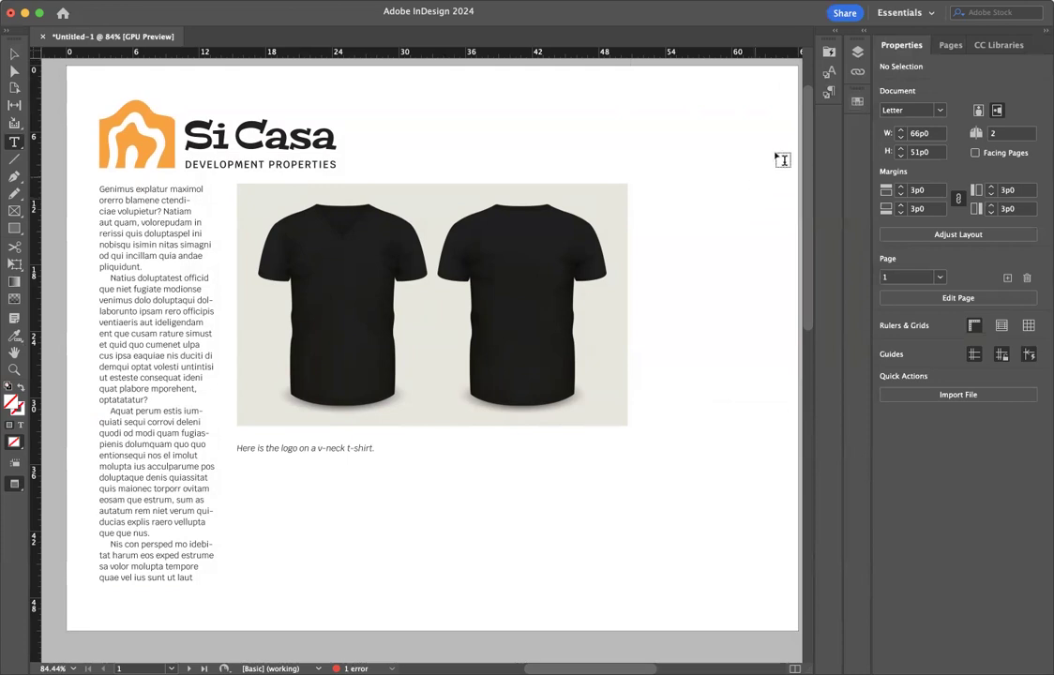
pyautogui.click(827, 93)
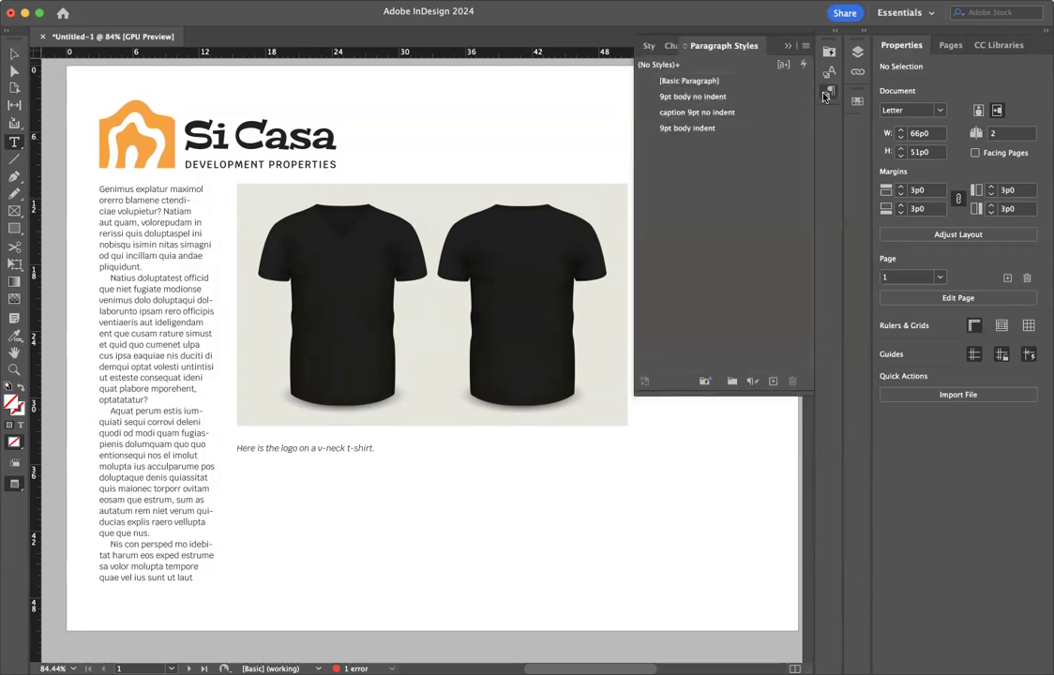
pyautogui.click(804, 45)
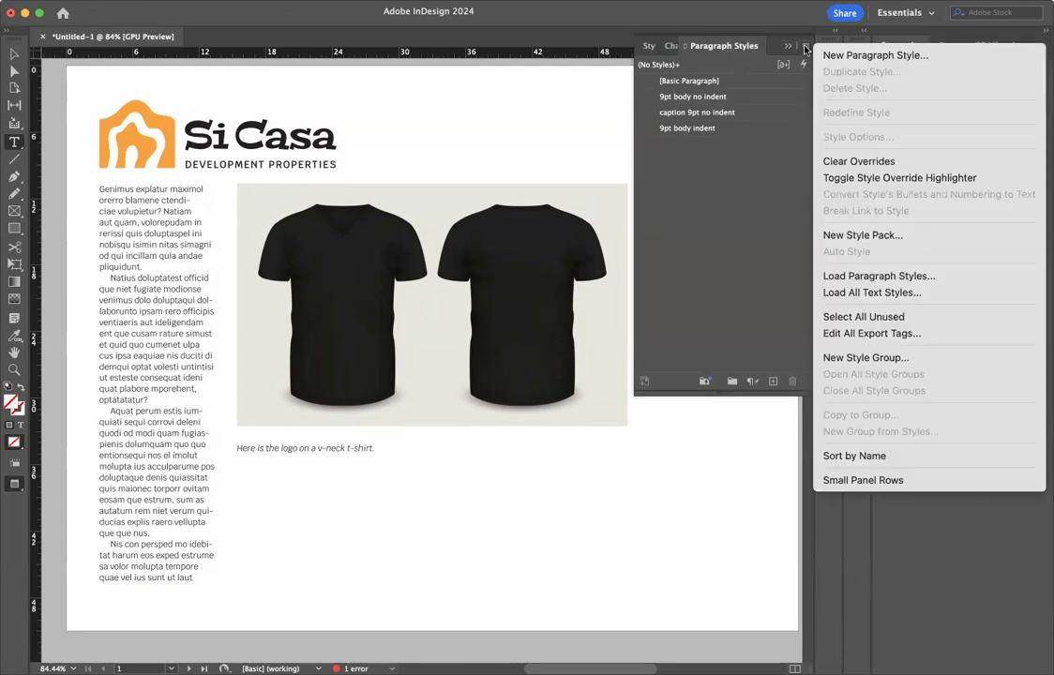
pyautogui.click(834, 56)
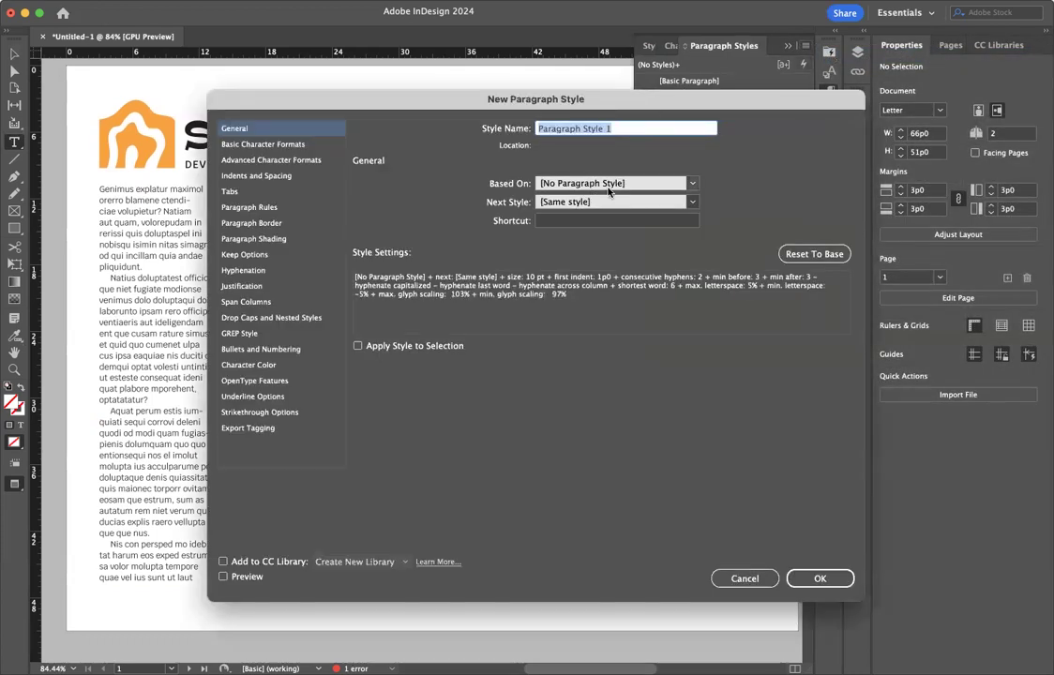
pyautogui.click(622, 184)
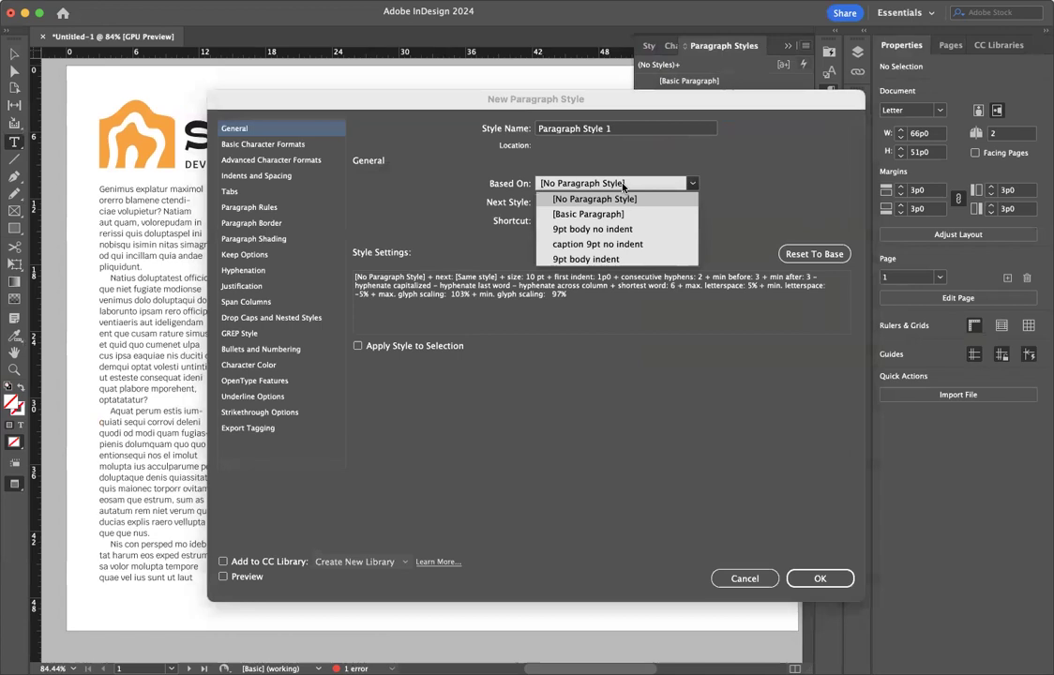
pyautogui.click(612, 231)
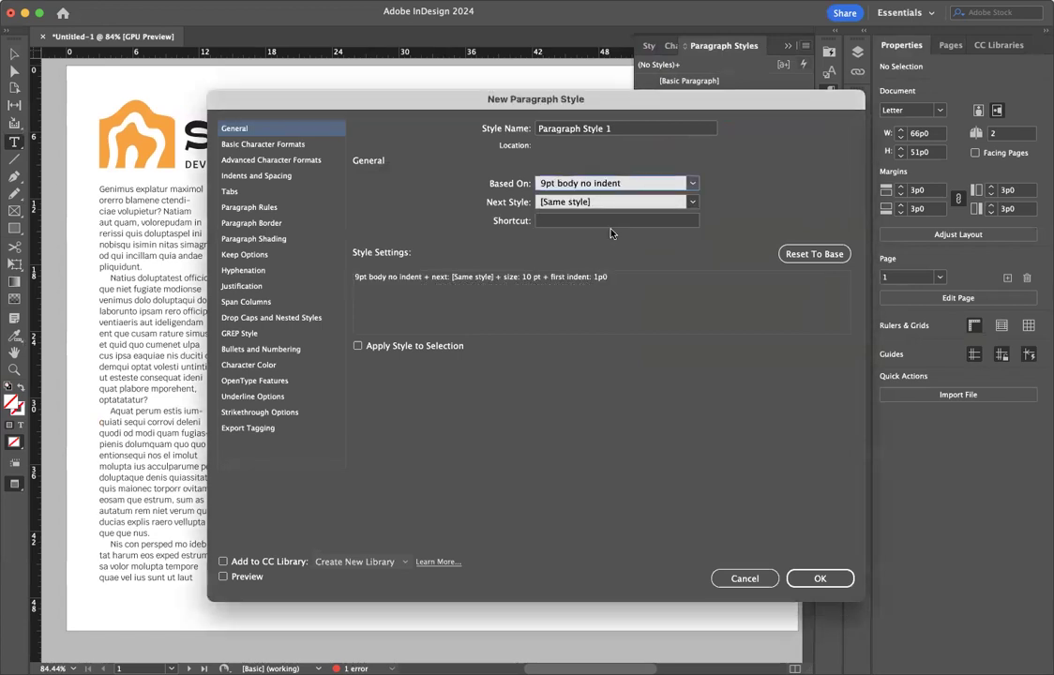
pyautogui.tripleClick(615, 129)
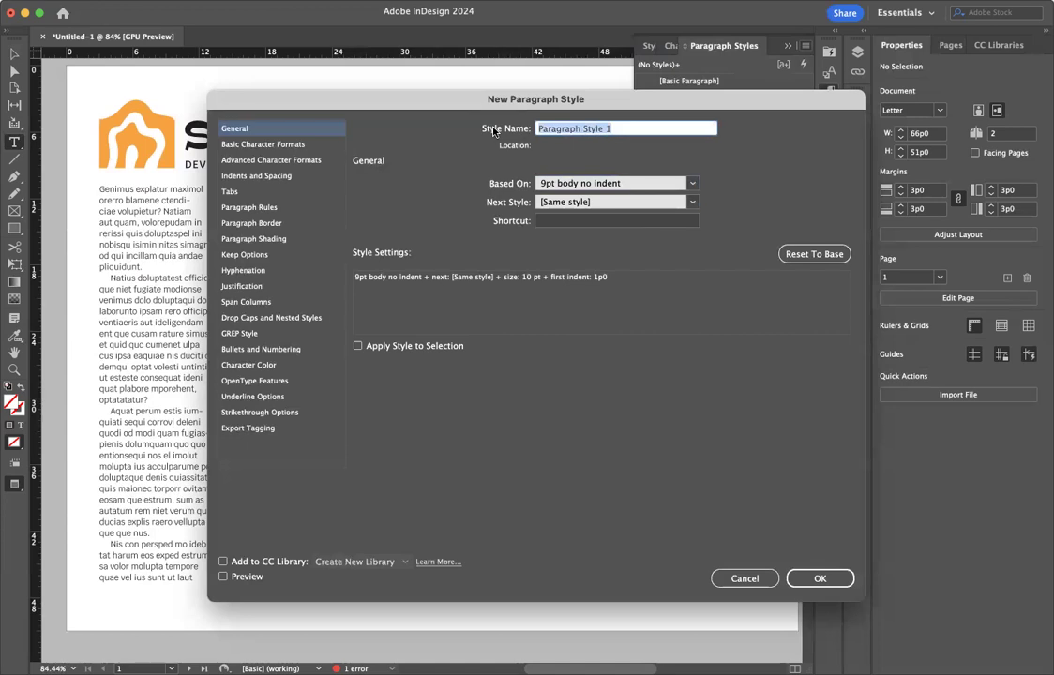
pyautogui.write('Sub')
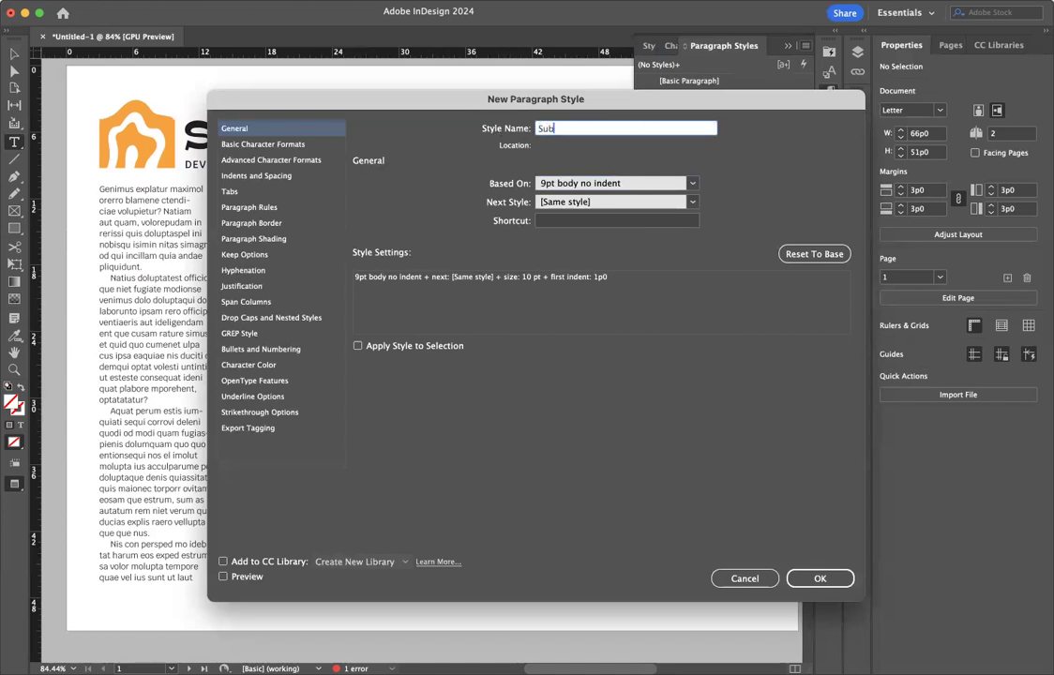
pyautogui.write('head')
# Set the new subhead style's font size to 12 pt and extend its name to "Subhead 12pt".
pyautogui.click(303, 148)
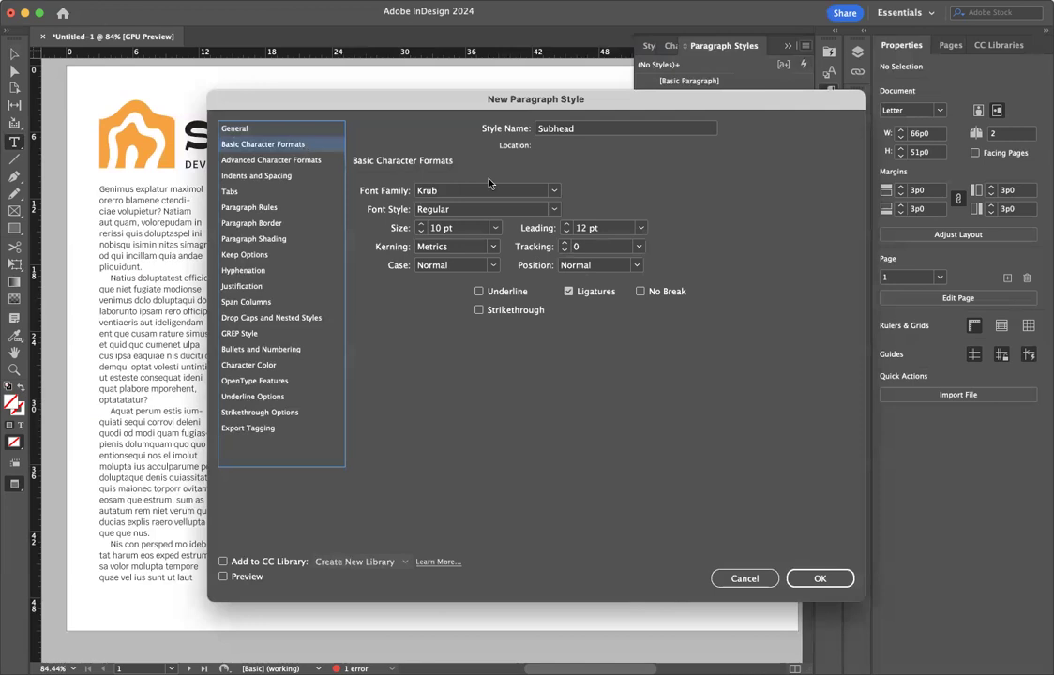
pyautogui.click(495, 228)
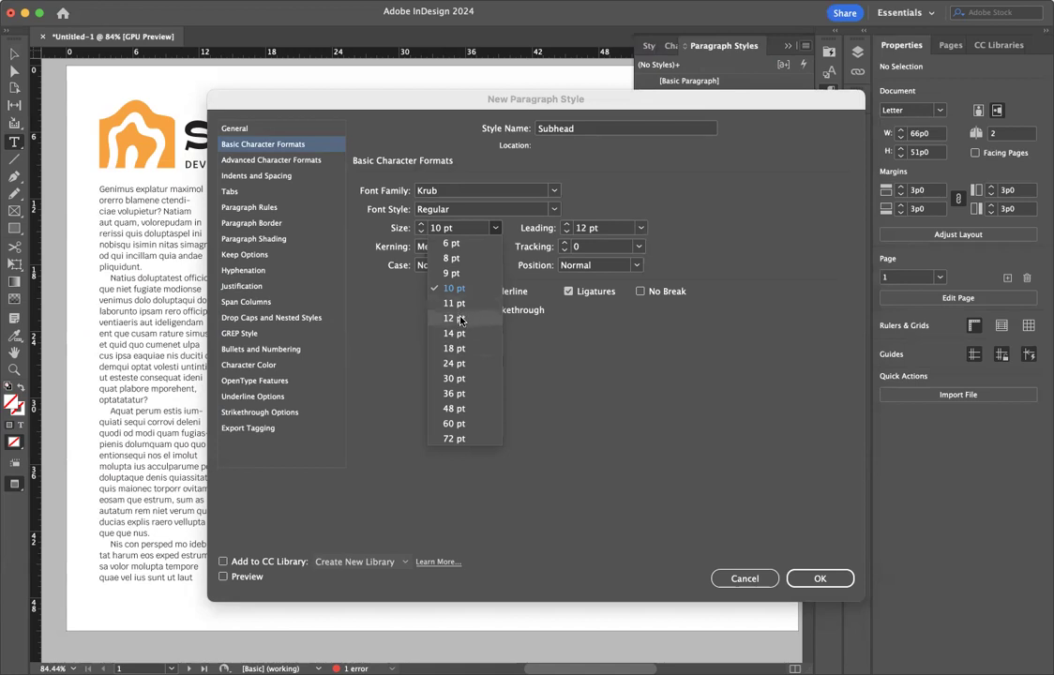
pyautogui.click(459, 318)
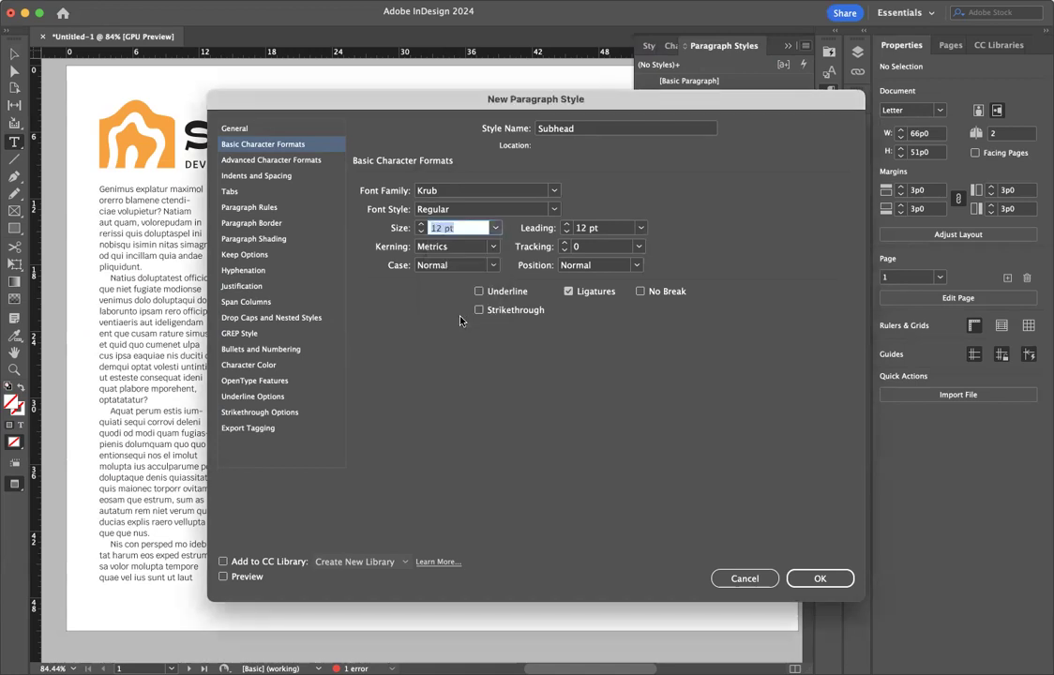
pyautogui.click(591, 130)
pyautogui.click(598, 129)
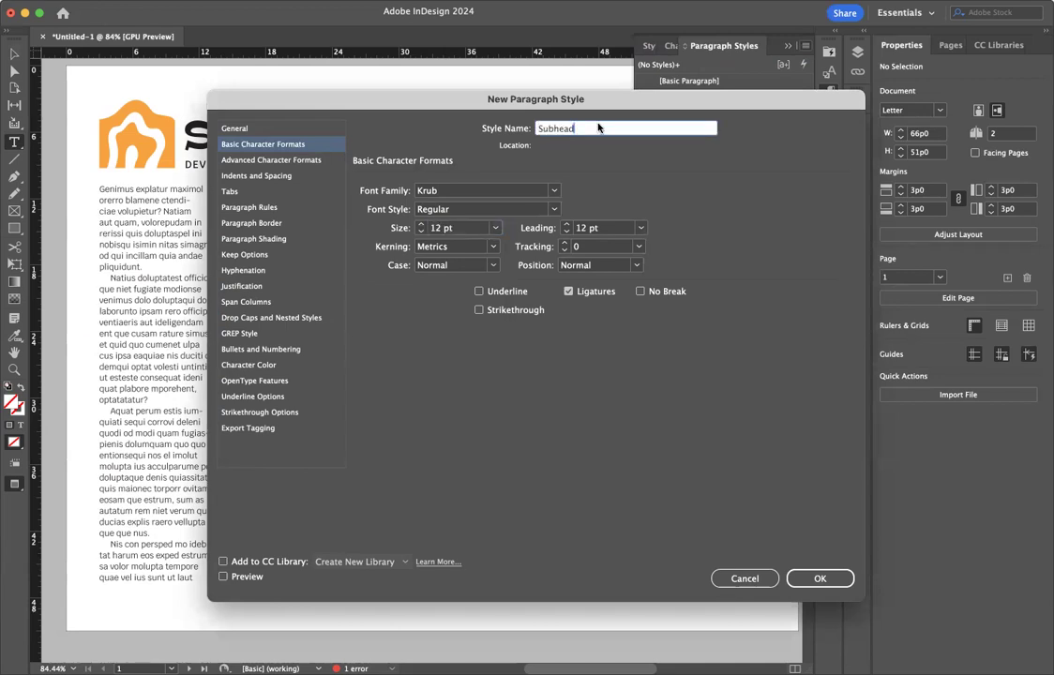
pyautogui.write('12pt')
# Make the "Subhead 12pt" style Bold, save it, and move it below "9pt body indent" in the style list.
pyautogui.click(483, 209)
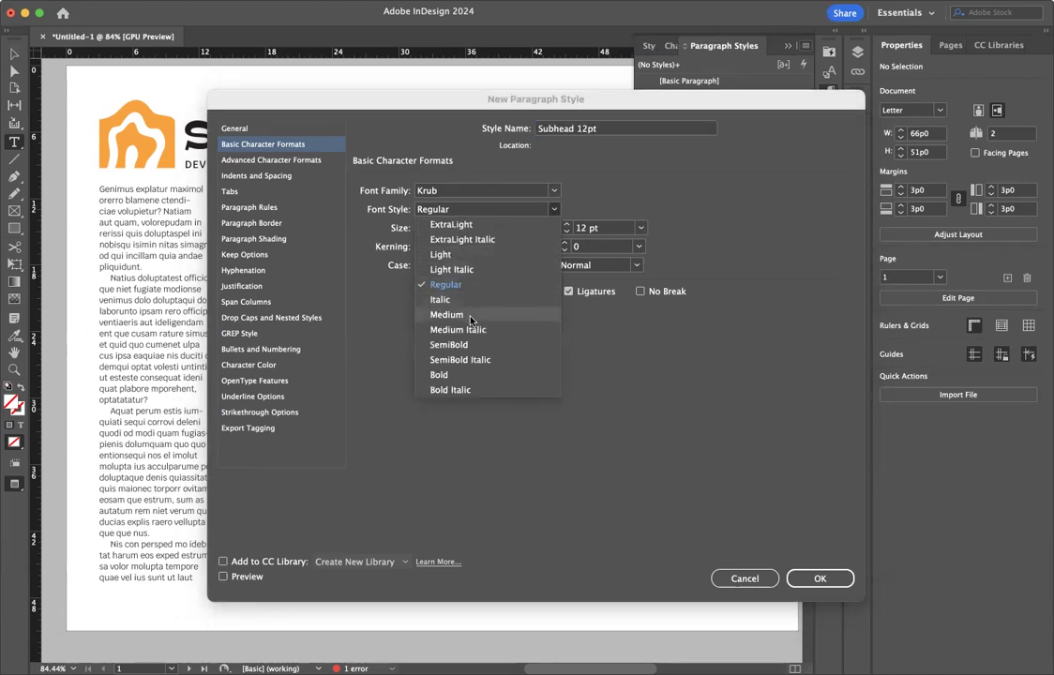
pyautogui.click(466, 376)
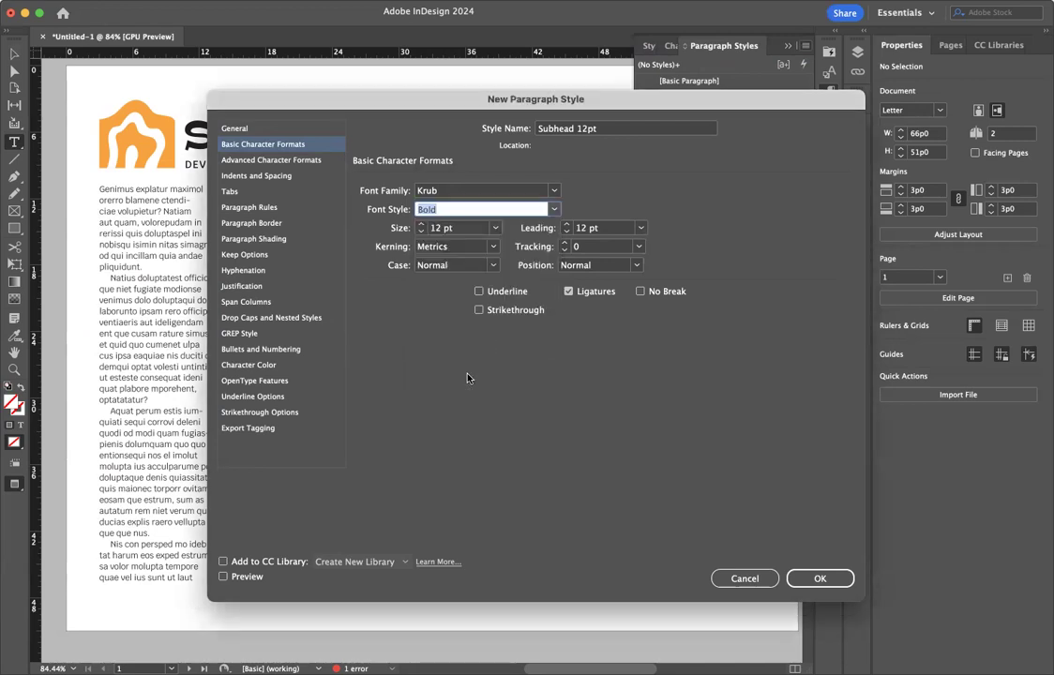
pyautogui.click(806, 580)
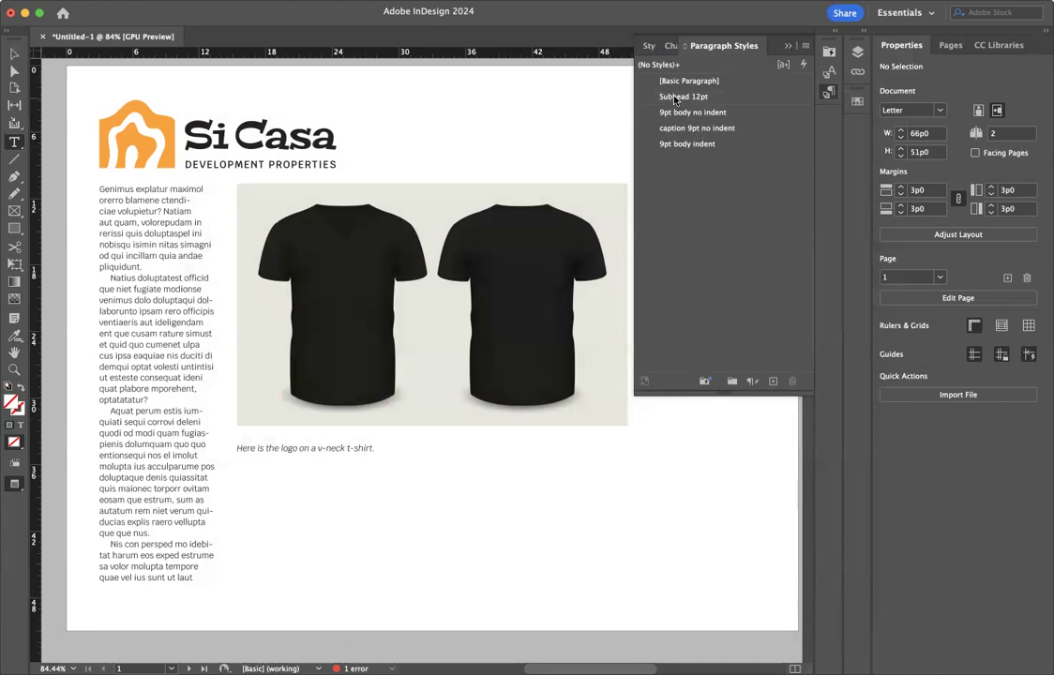
pyautogui.moveTo(674, 100); pyautogui.dragTo(659, 152)
pyautogui.click(806, 44)
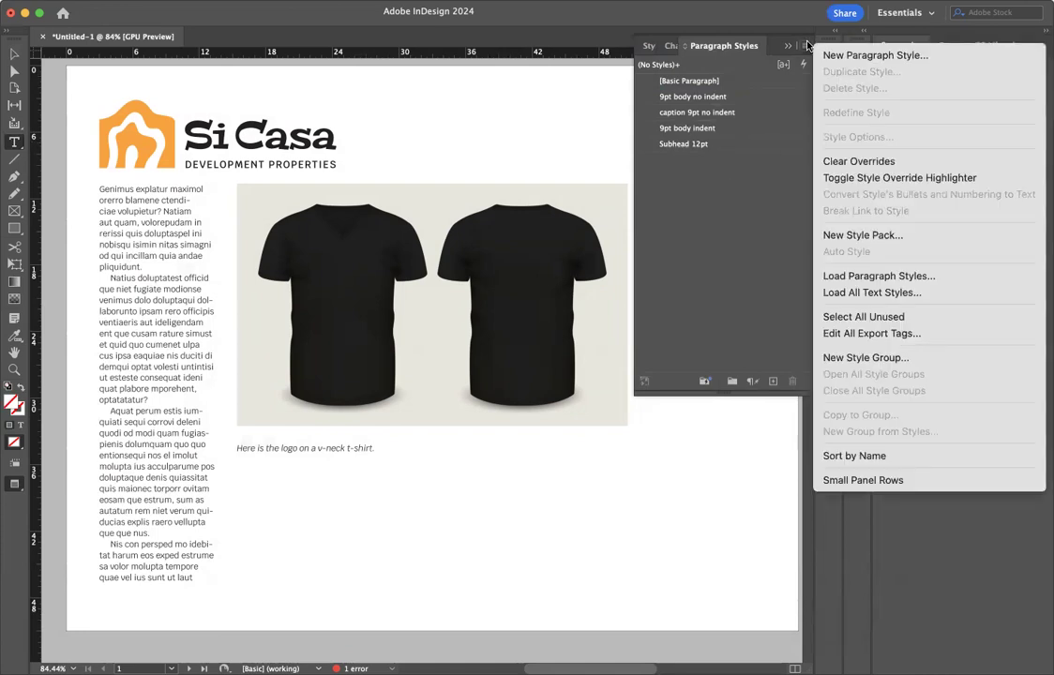
pyautogui.click(832, 54)
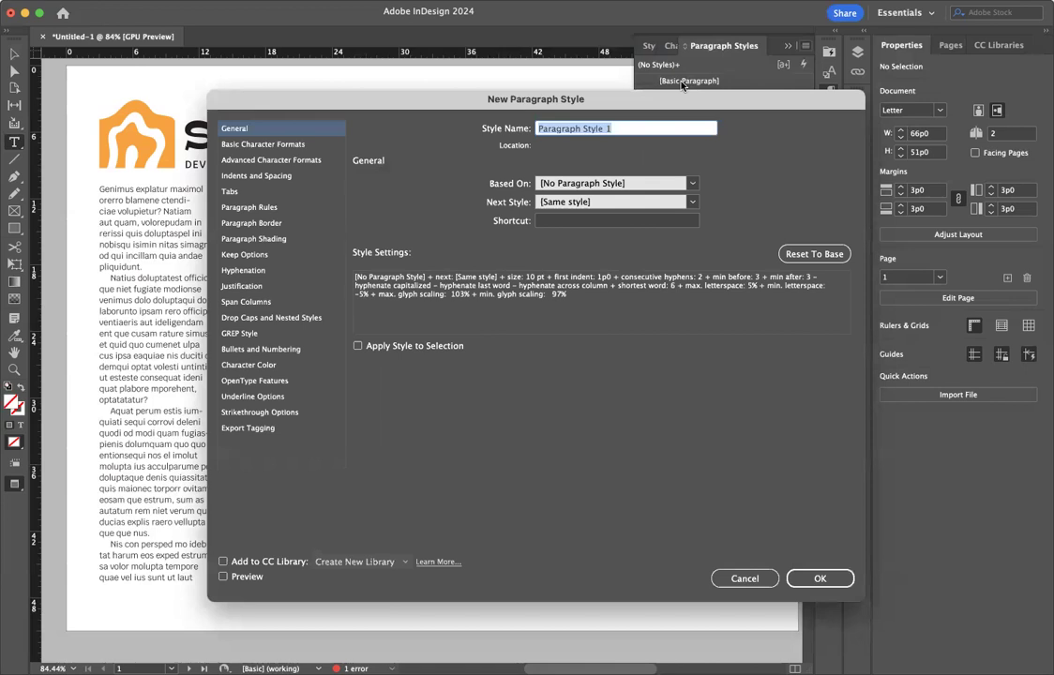
pyautogui.click(686, 182)
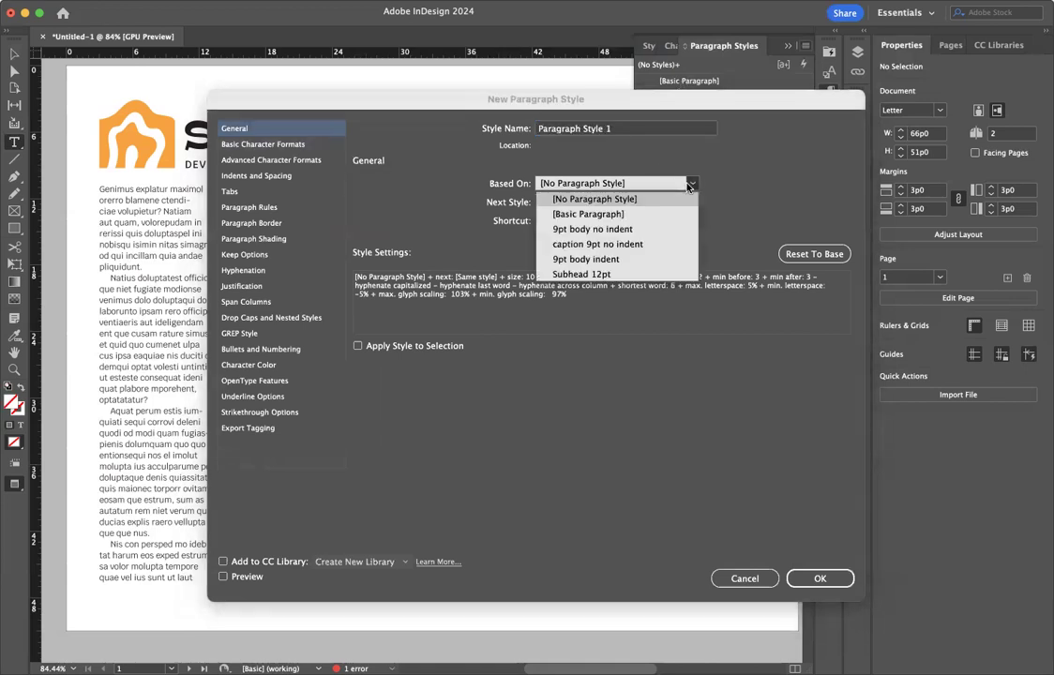
pyautogui.click(634, 272)
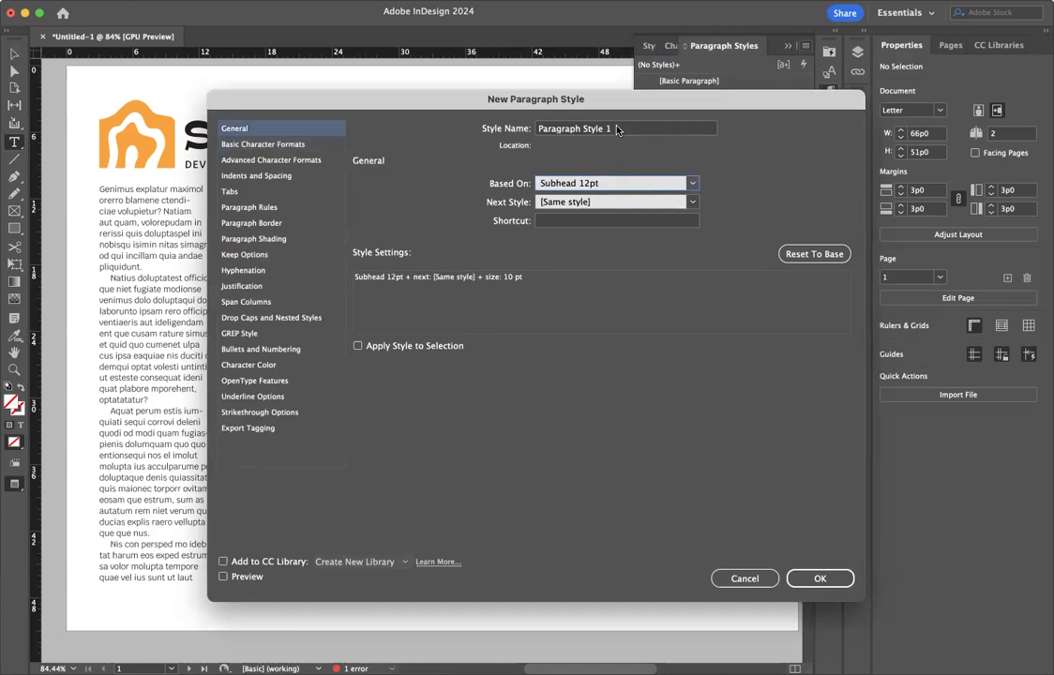
pyautogui.moveTo(616, 129); pyautogui.dragTo(532, 129)
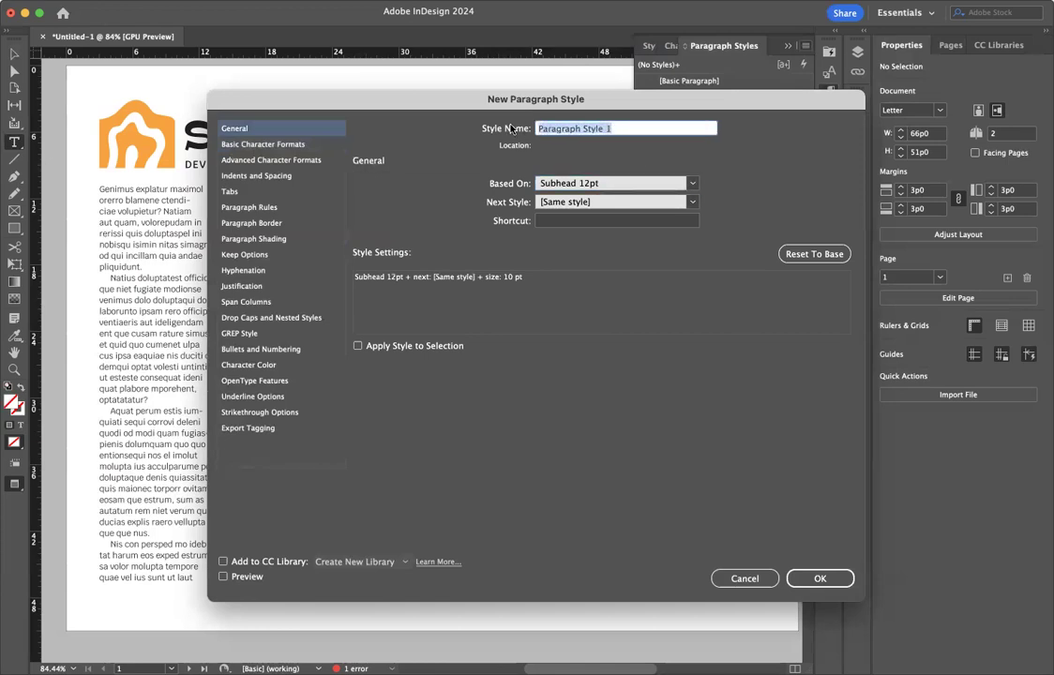
pyautogui.click(270, 145)
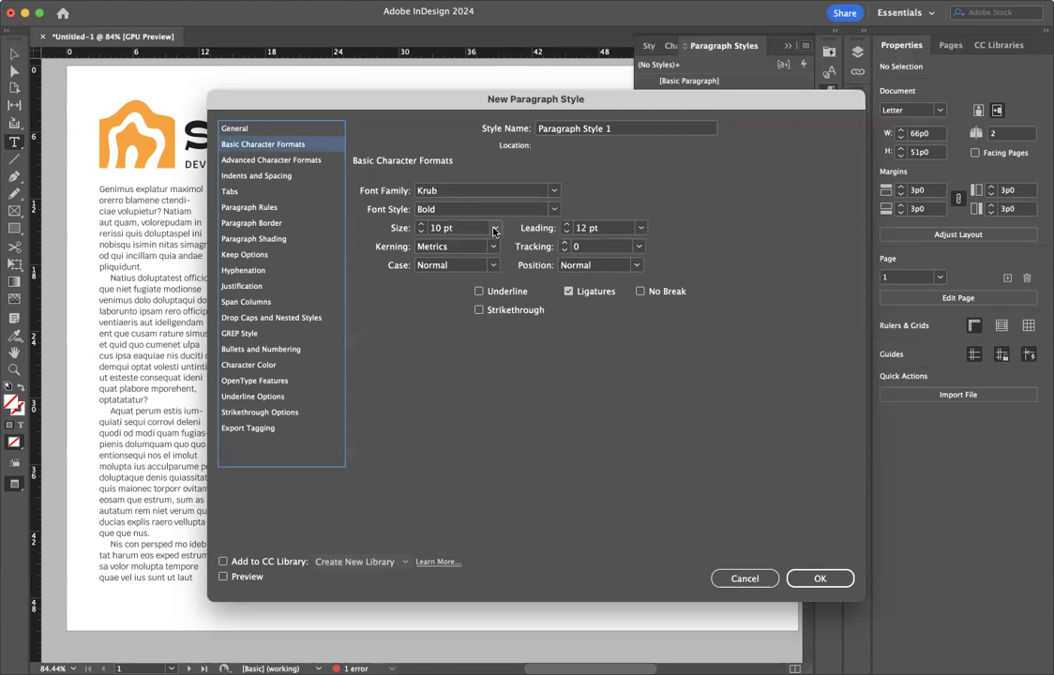
pyautogui.click(744, 576)
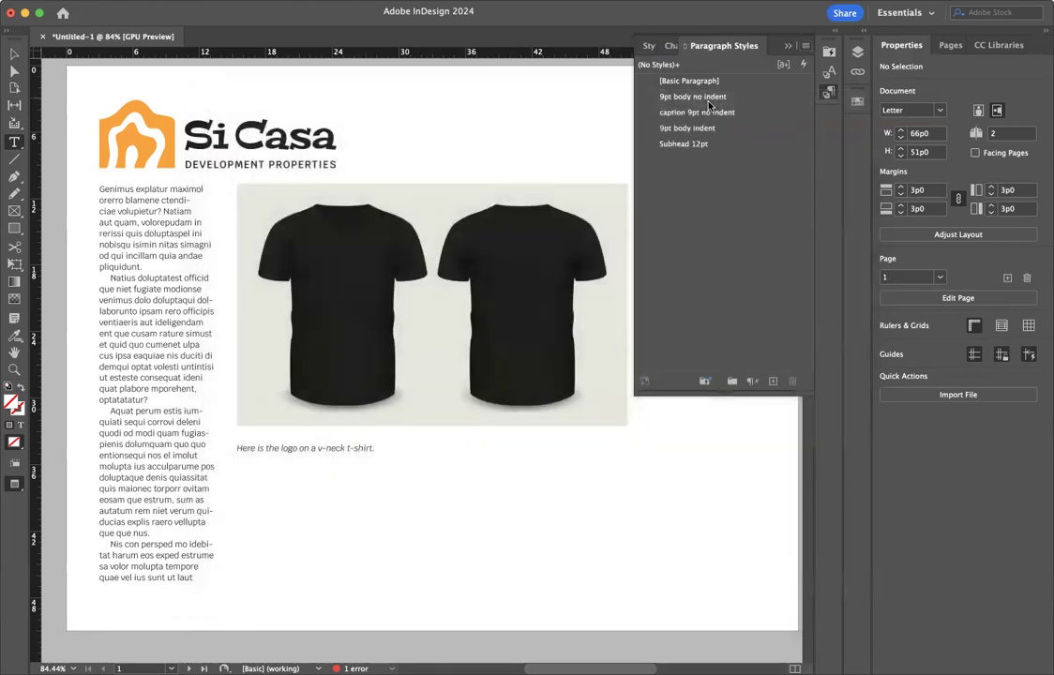
# Edit the "Subhead 12pt" paragraph style to set its leading to 15 pt.
pyautogui.doubleClick(682, 146)
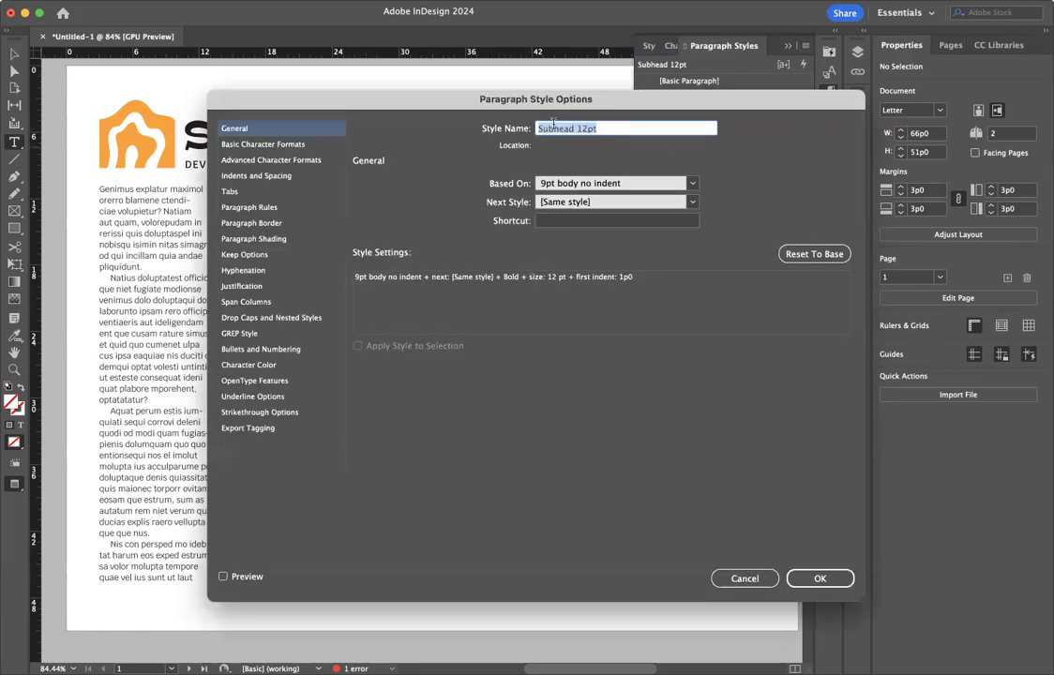
pyautogui.click(251, 146)
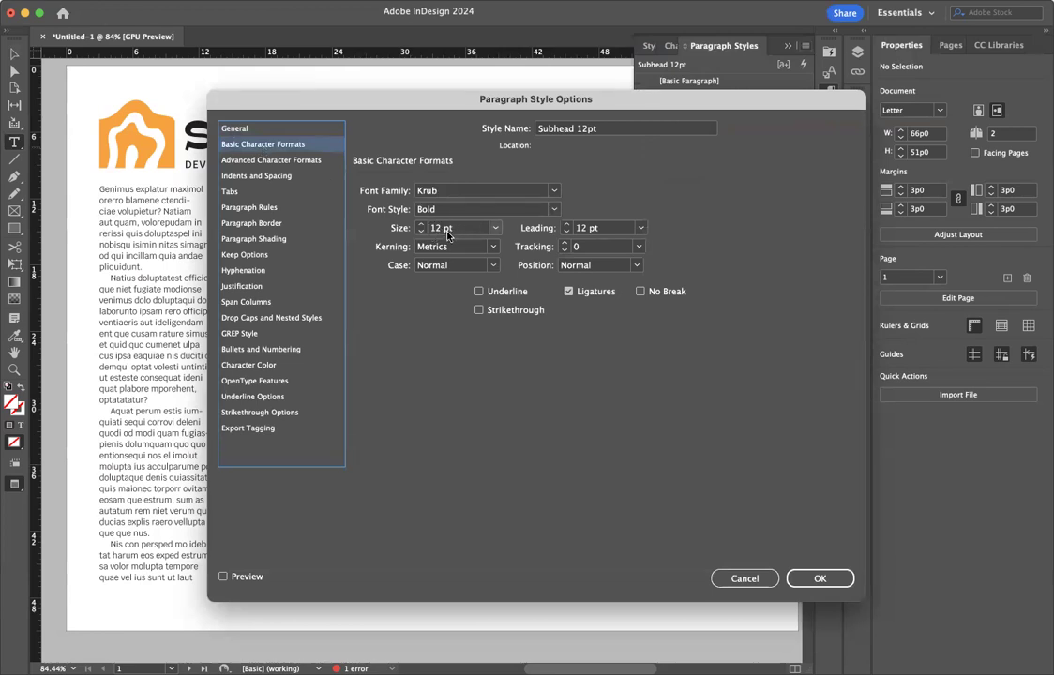
pyautogui.doubleClick(586, 231)
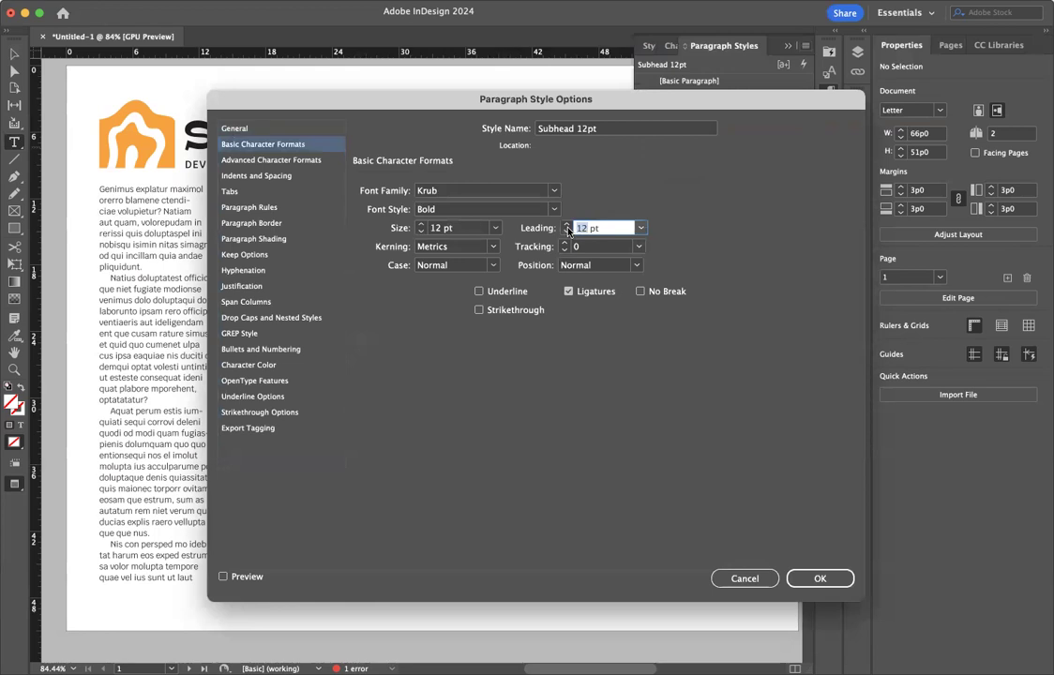
pyautogui.write('15')
pyautogui.click(819, 579)
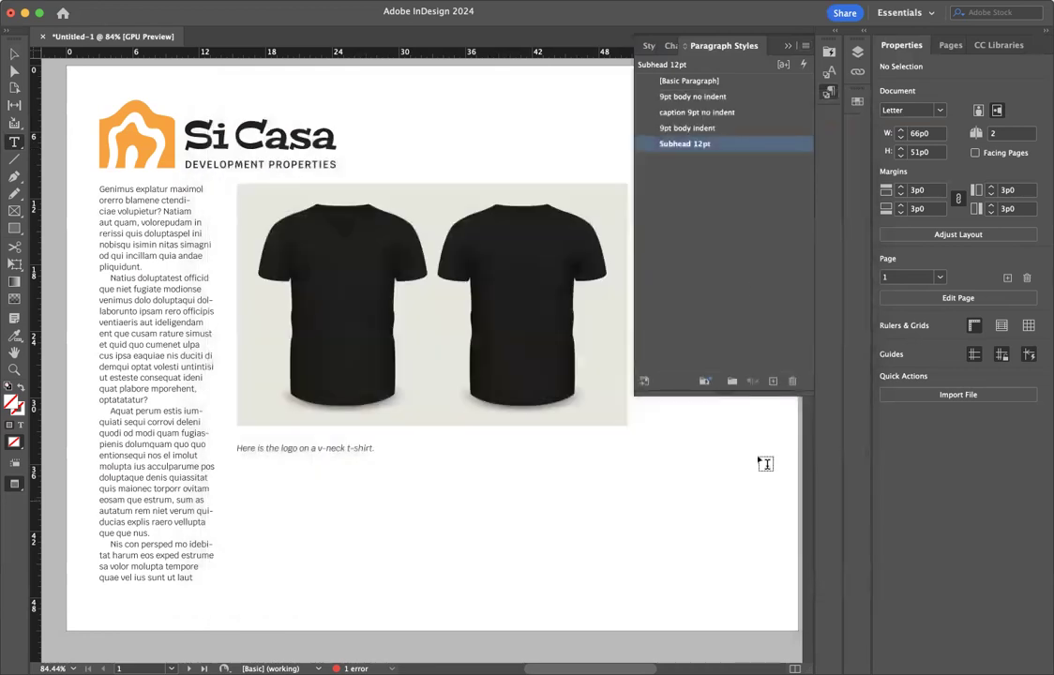
# Start another new paragraph style based on "Subhead 12pt" and set its font size to 18 pt.
pyautogui.click(806, 46)
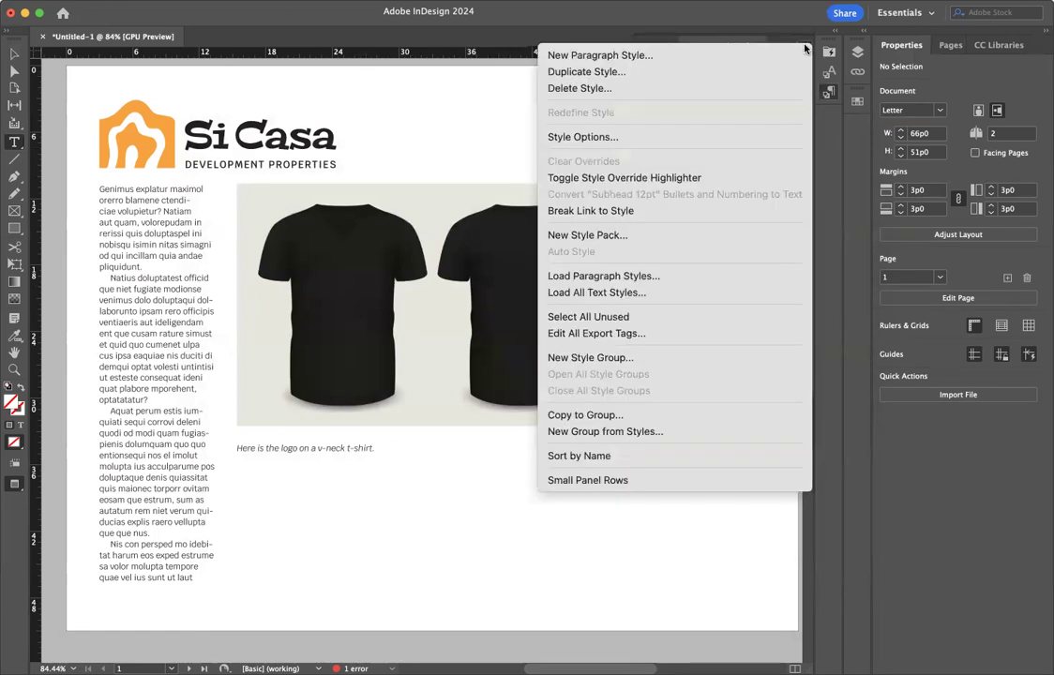
pyautogui.click(684, 54)
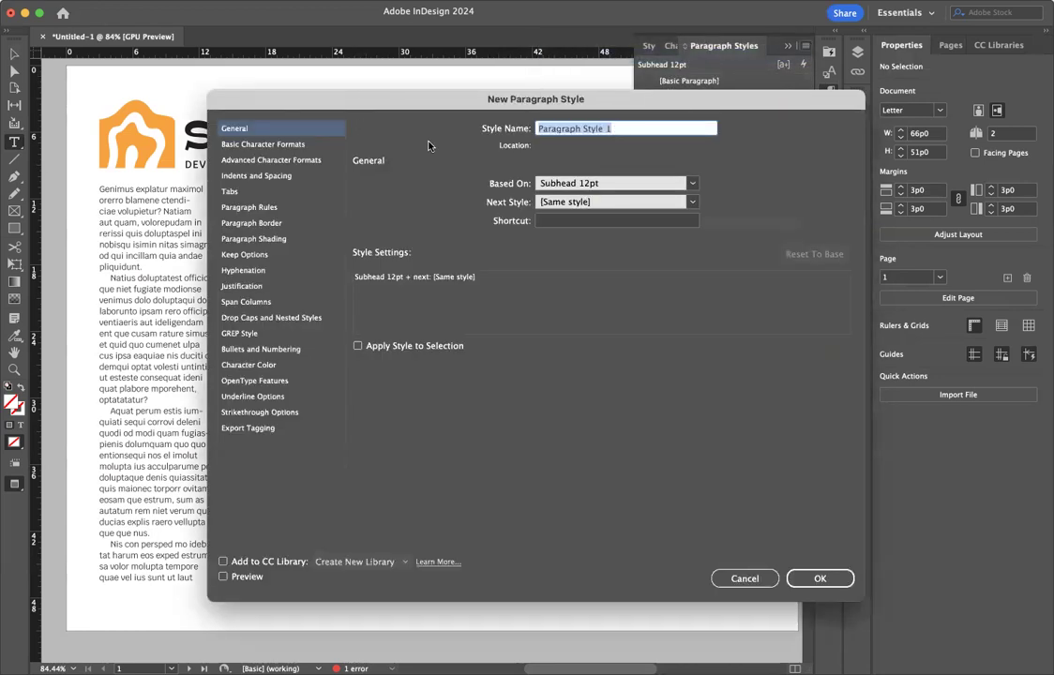
pyautogui.click(274, 145)
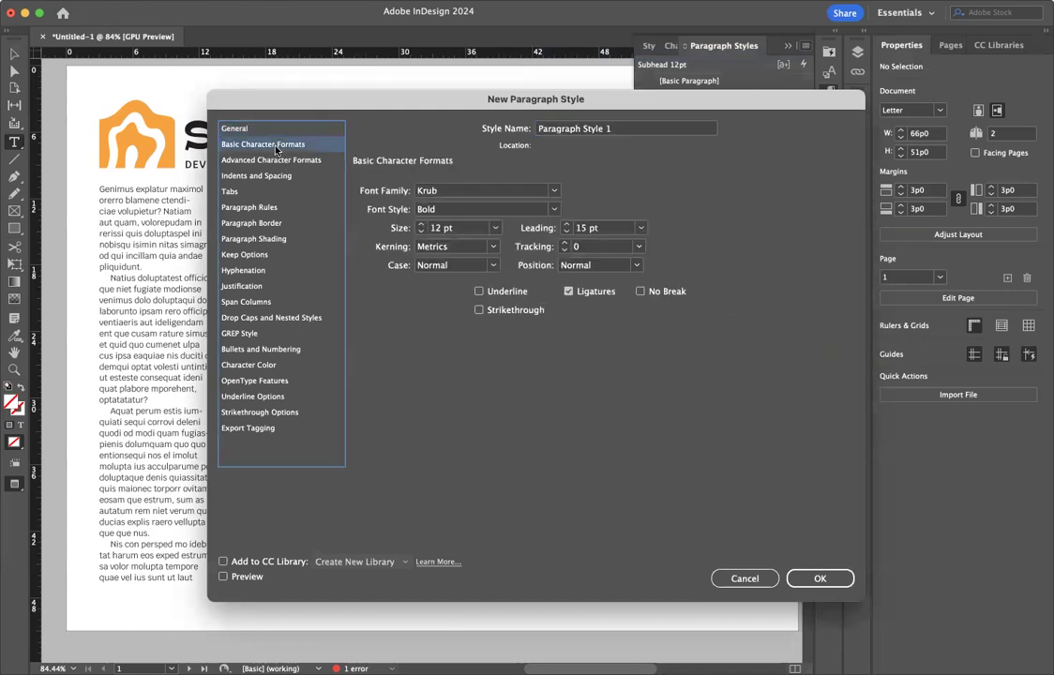
pyautogui.click(494, 228)
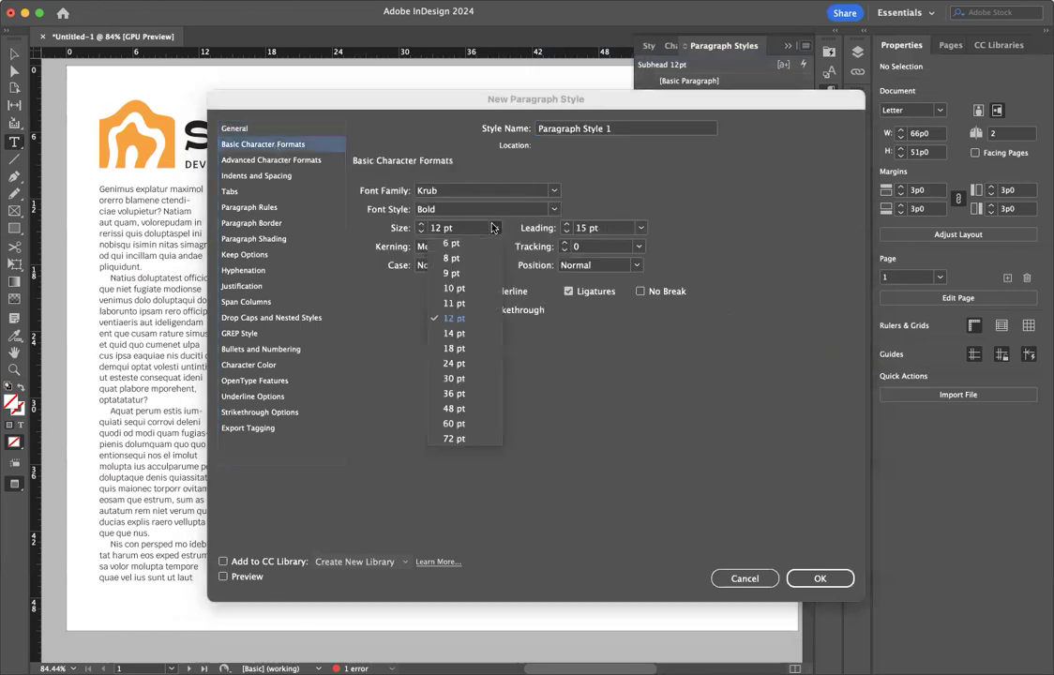
pyautogui.click(460, 353)
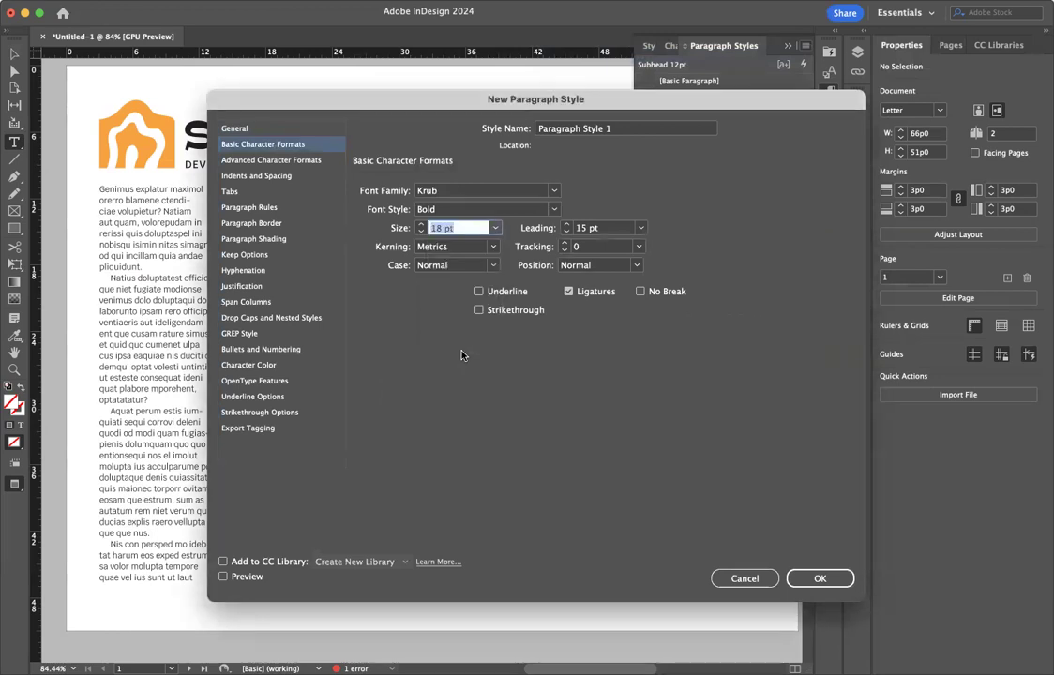
pyautogui.click(494, 228)
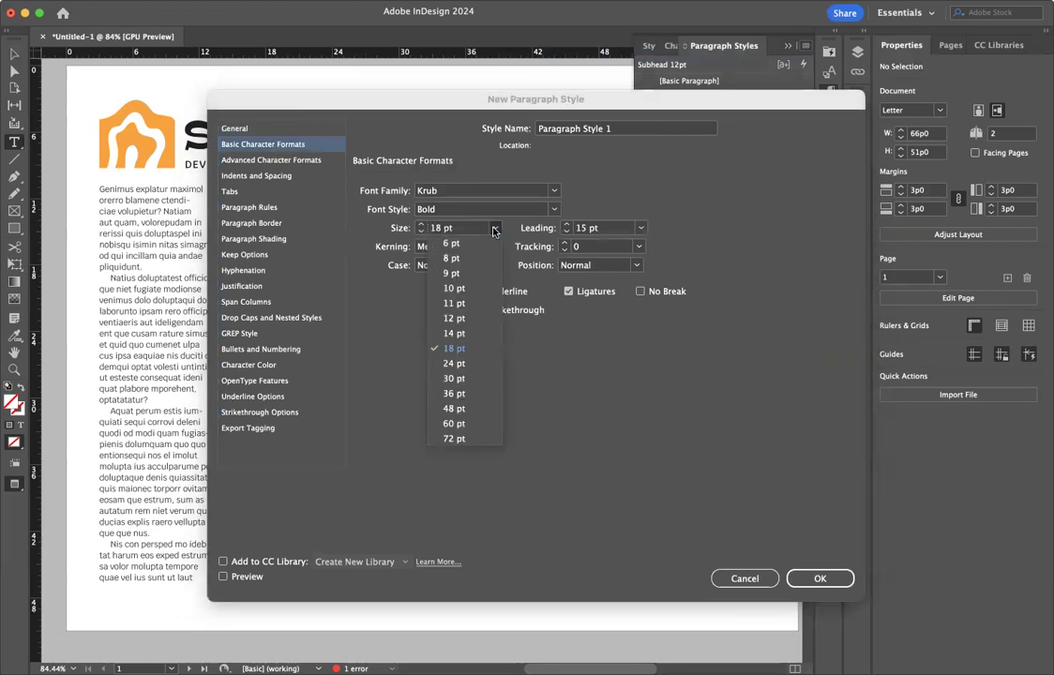
pyautogui.click(494, 228)
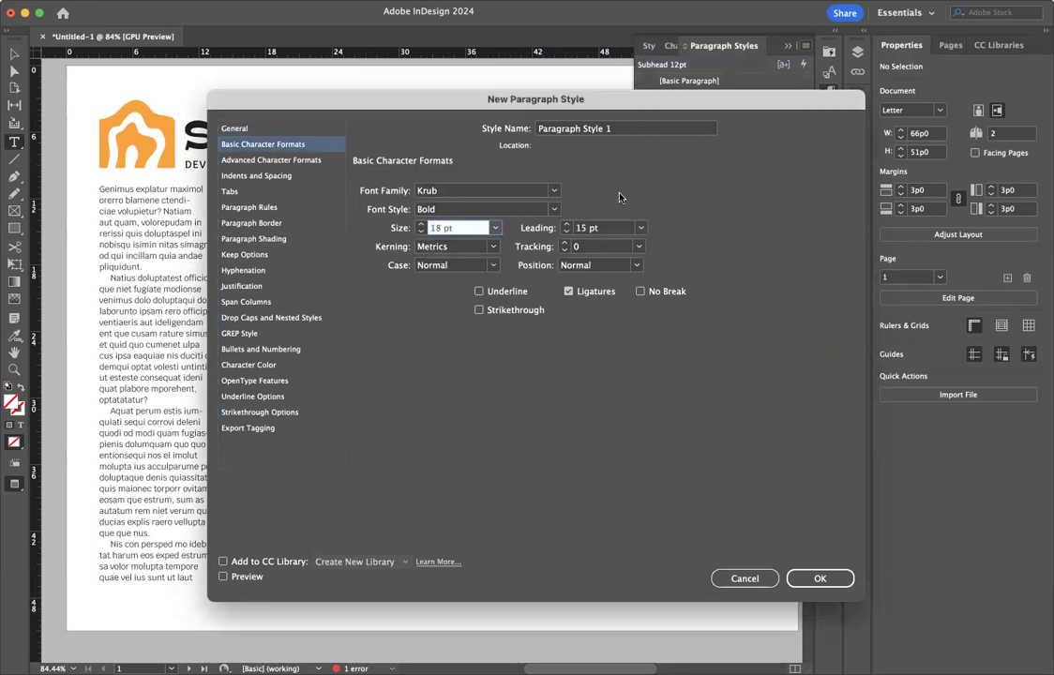
# Set the new 18 pt paragraph style's leading to 21 pt, name it "Subhead 18pt" and save it.
pyautogui.click(582, 230)
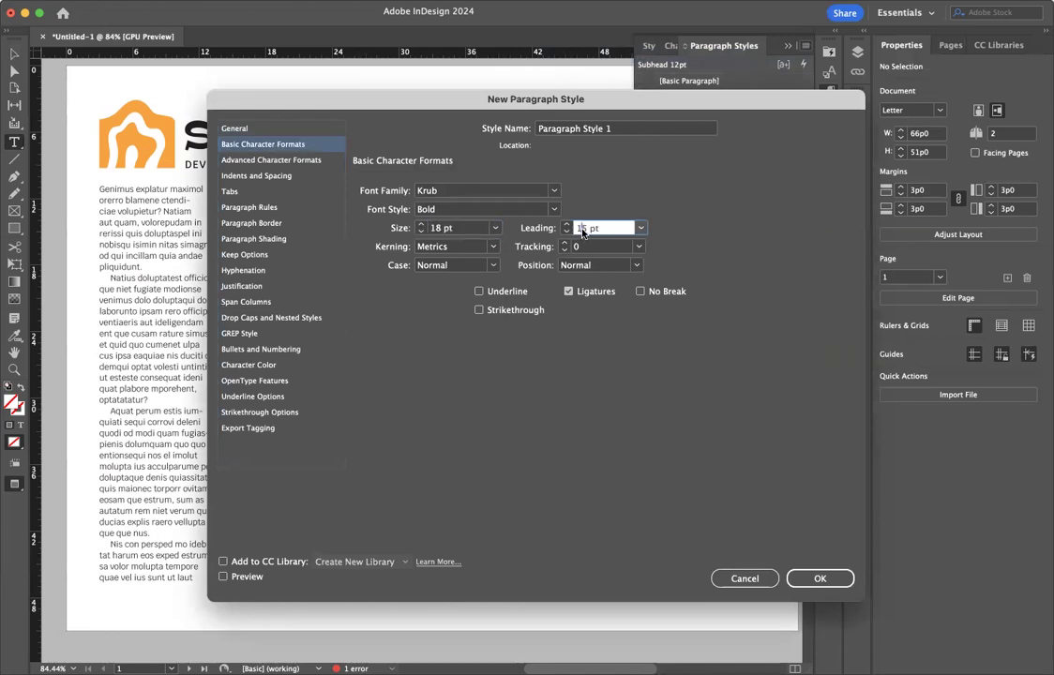
pyautogui.moveTo(585, 229); pyautogui.dragTo(562, 231)
pyautogui.write('21')
pyautogui.tripleClick(609, 131)
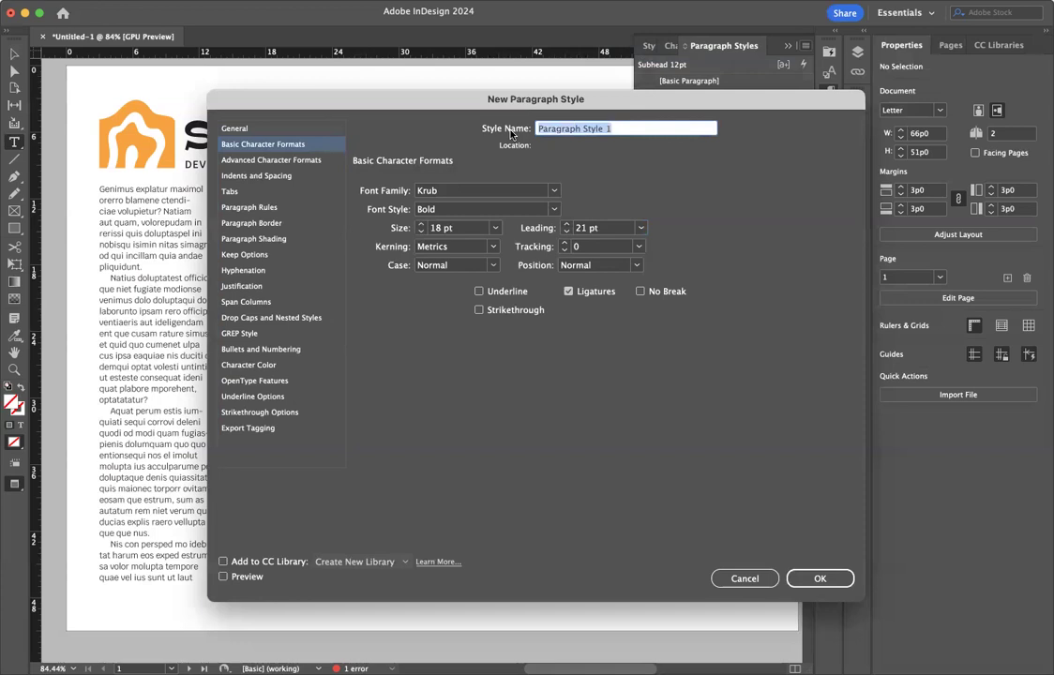
pyautogui.write('Subhead 1')
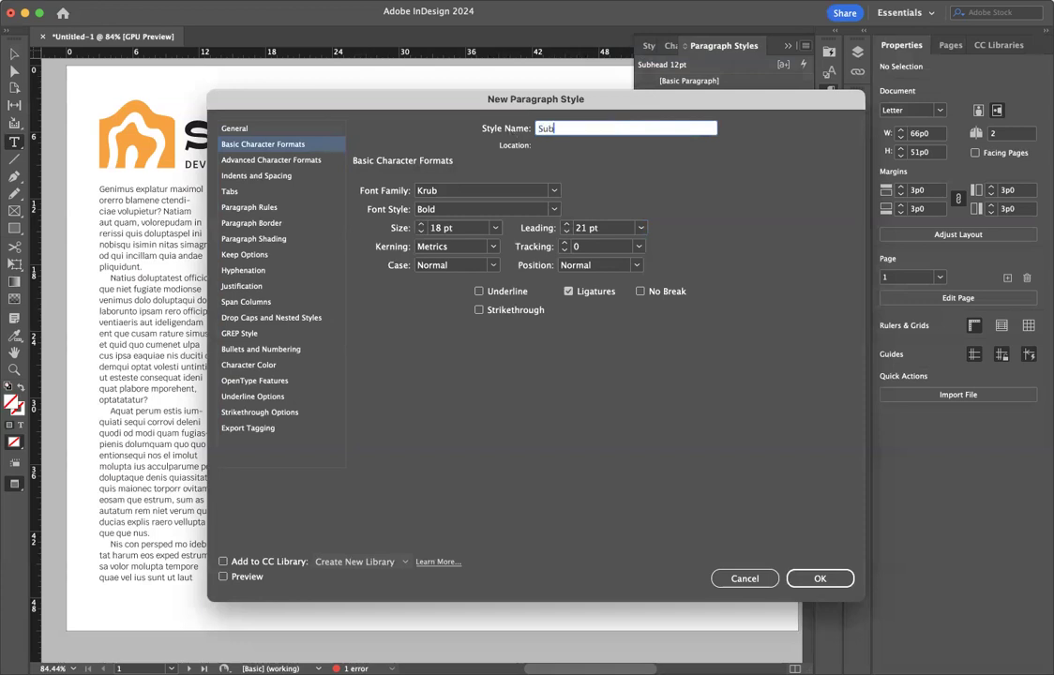
pyautogui.write('8pt')
pyautogui.click(813, 579)
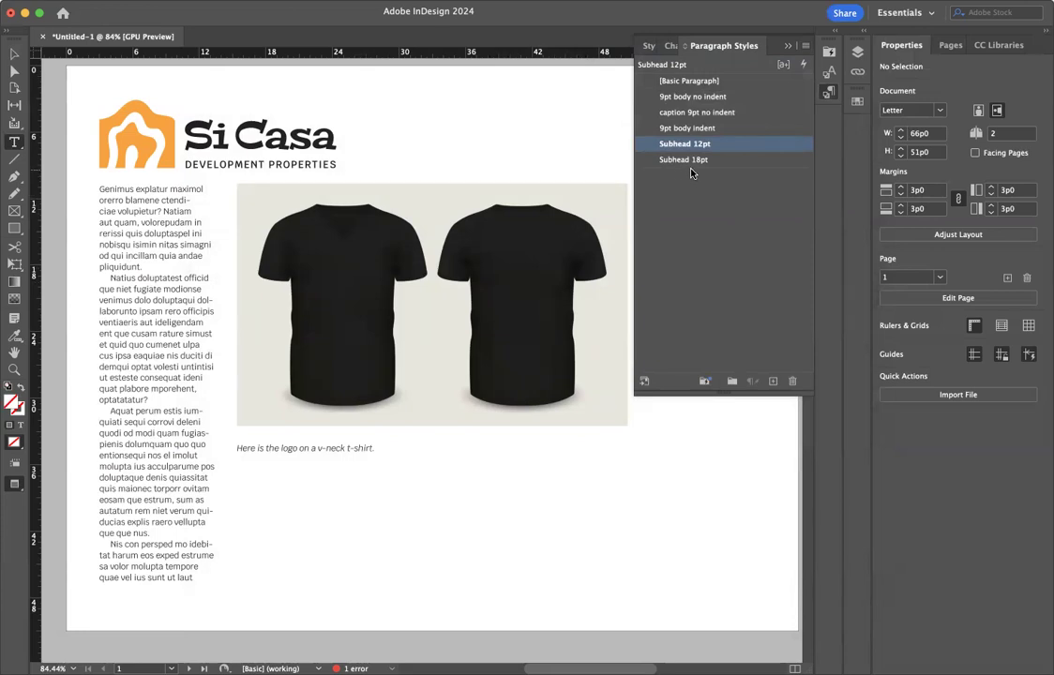
# Start another new paragraph style based on "Subhead 12pt" with a 24 pt font size and 27 pt leading.
pyautogui.click(701, 183)
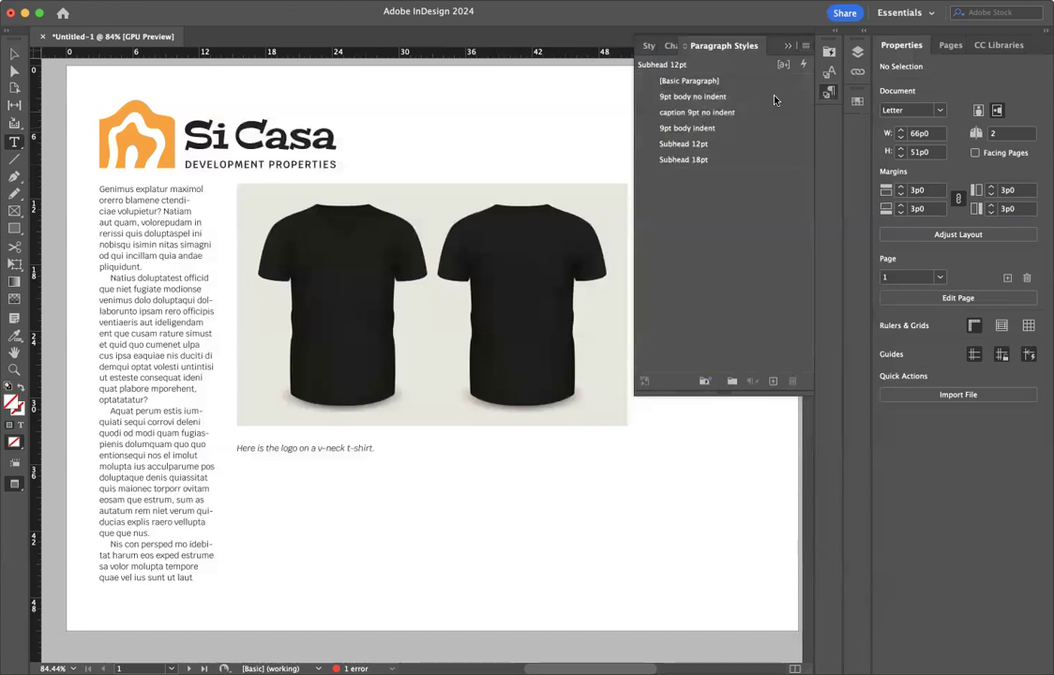
pyautogui.click(805, 46)
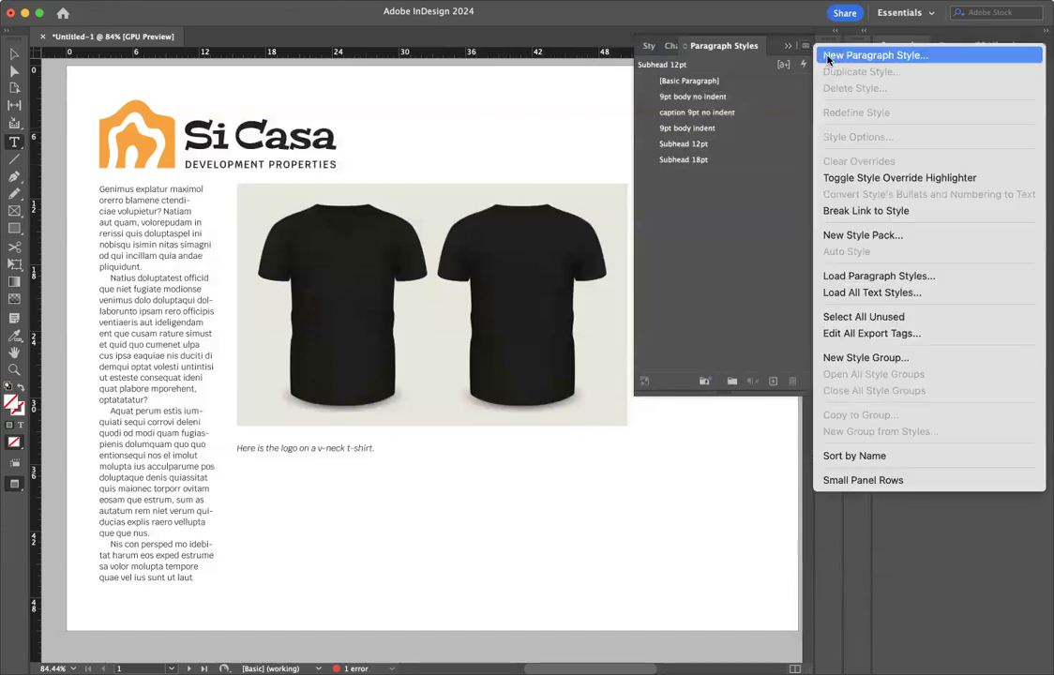
pyautogui.click(826, 57)
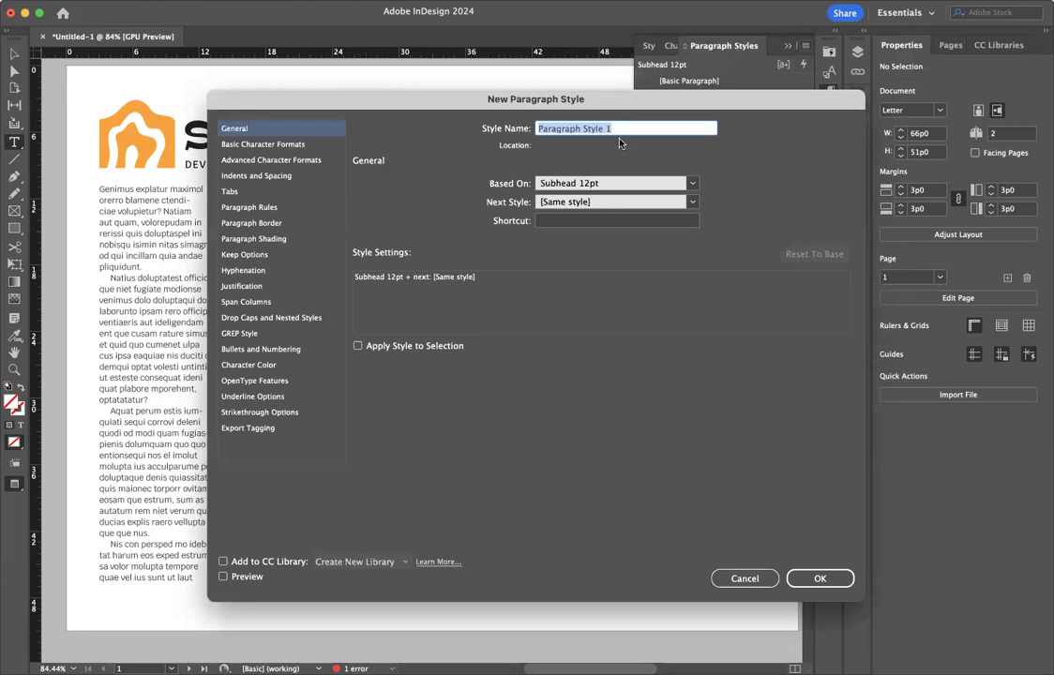
pyautogui.click(246, 143)
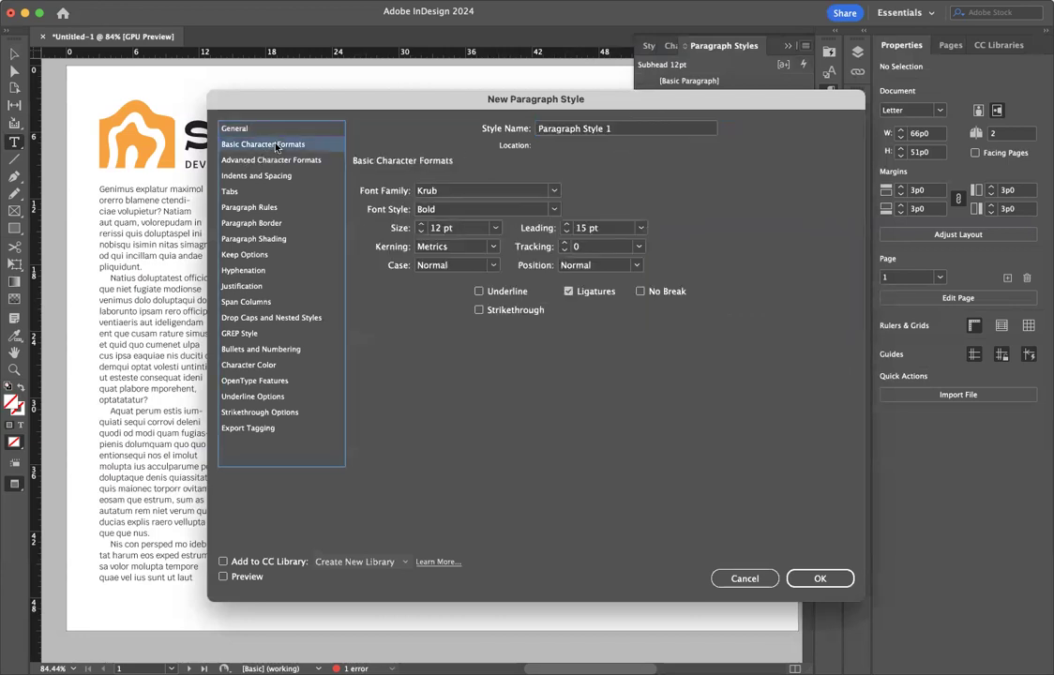
pyautogui.click(495, 230)
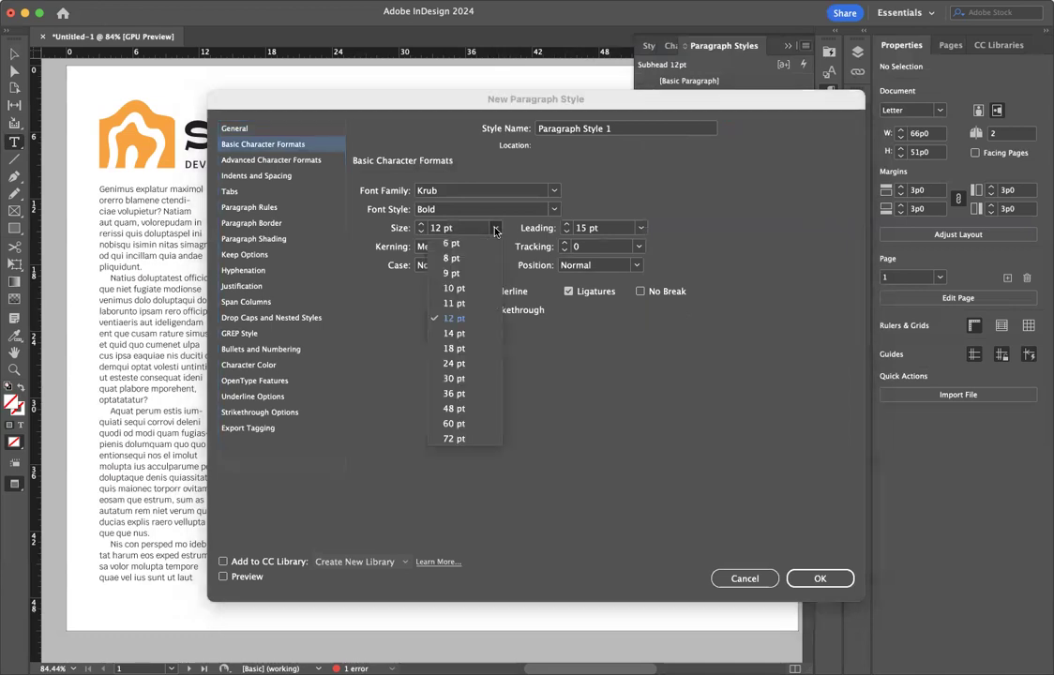
pyautogui.click(469, 365)
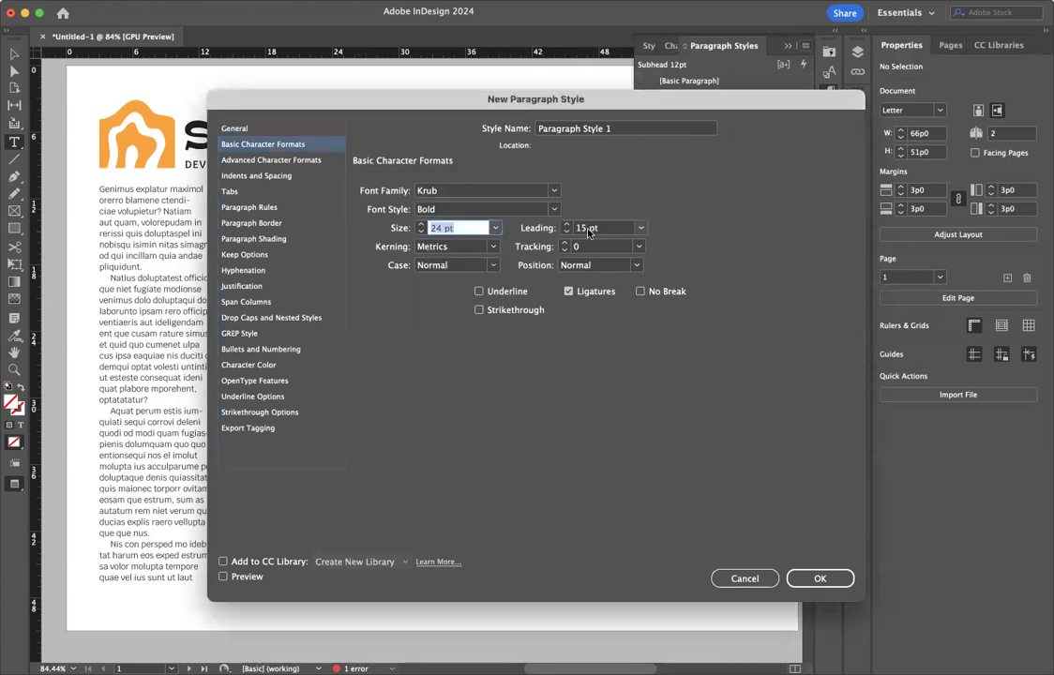
pyautogui.press('Tab')
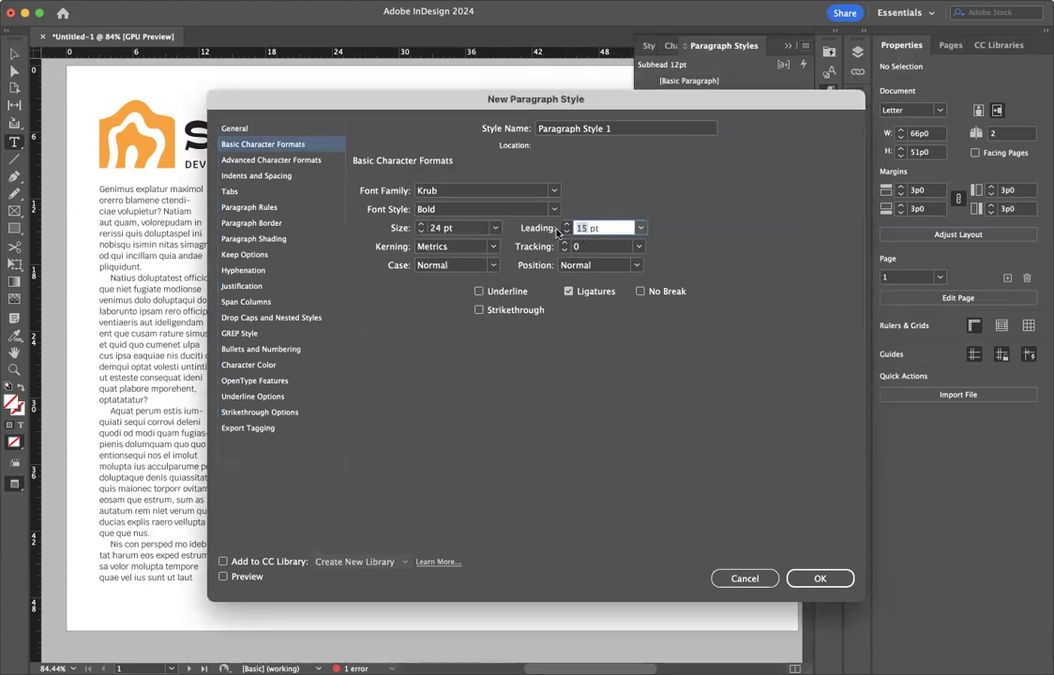
pyautogui.write('27')
# Name the new style "Subhead 24pt", save it, and move it below "Subhead 18pt" in the style list.
pyautogui.moveTo(610, 133); pyautogui.dragTo(459, 117)
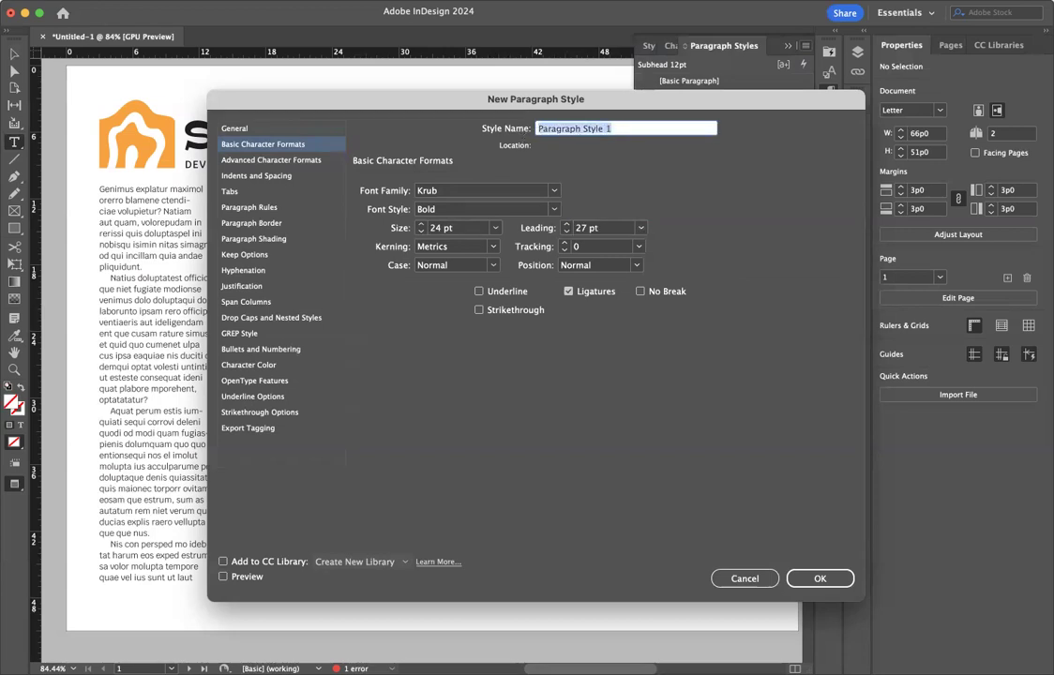
pyautogui.write('Subhead 24pt')
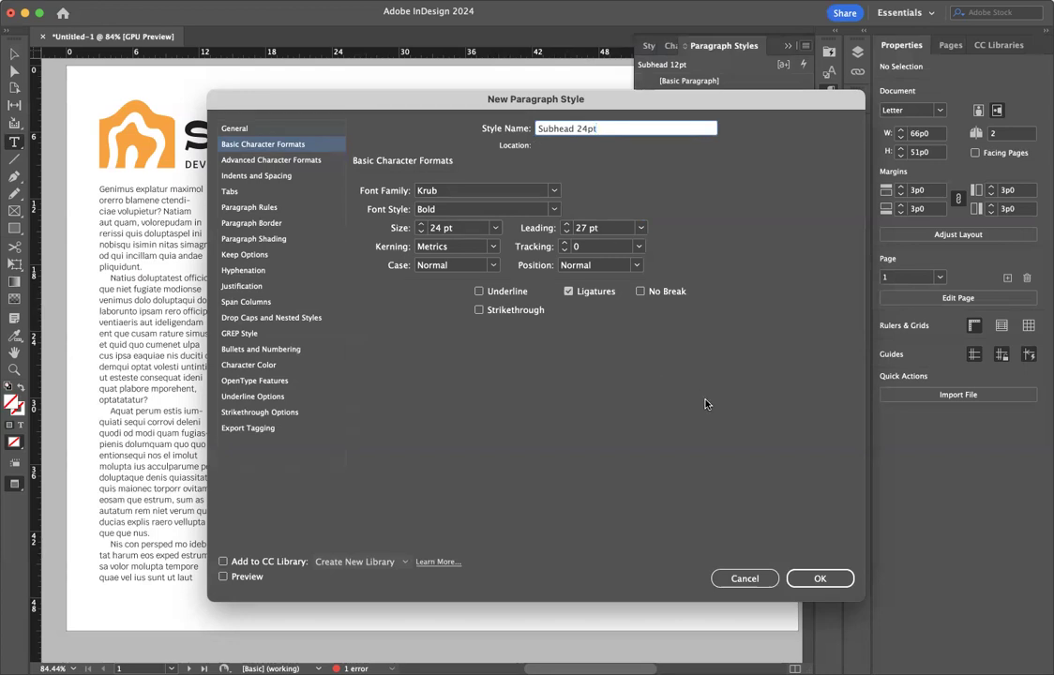
pyautogui.click(263, 132)
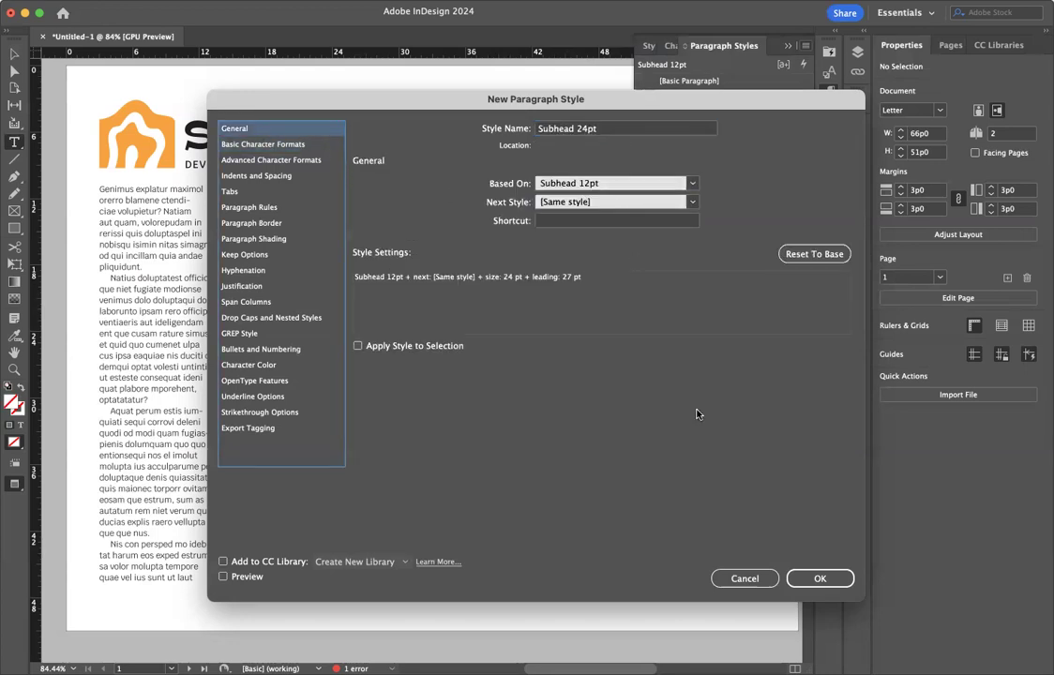
pyautogui.click(807, 580)
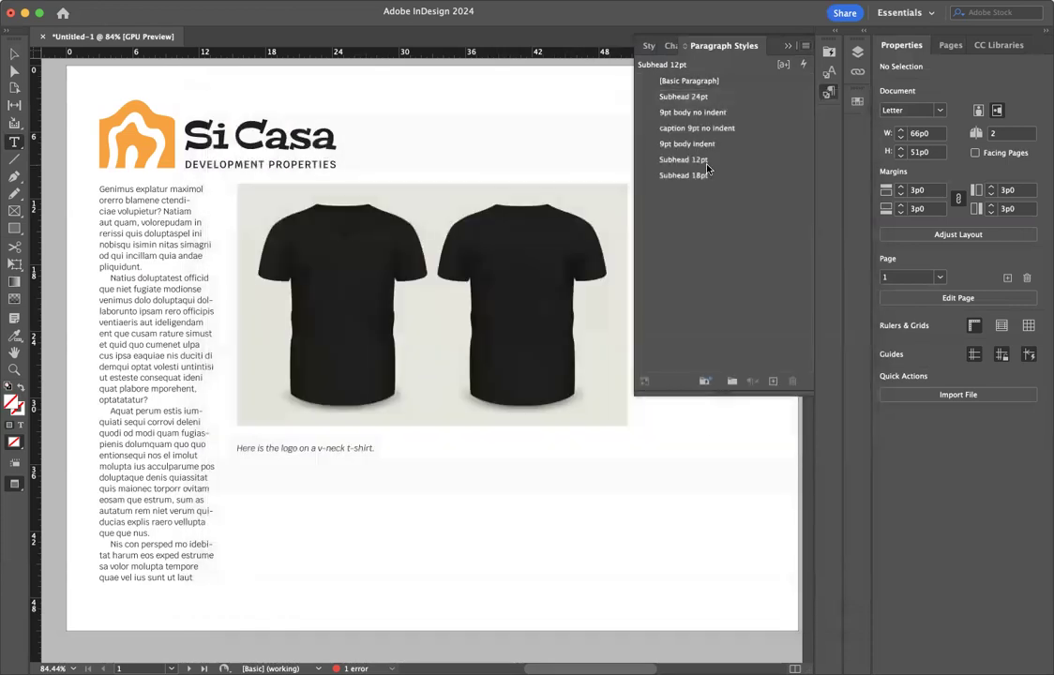
pyautogui.moveTo(684, 97); pyautogui.dragTo(675, 183)
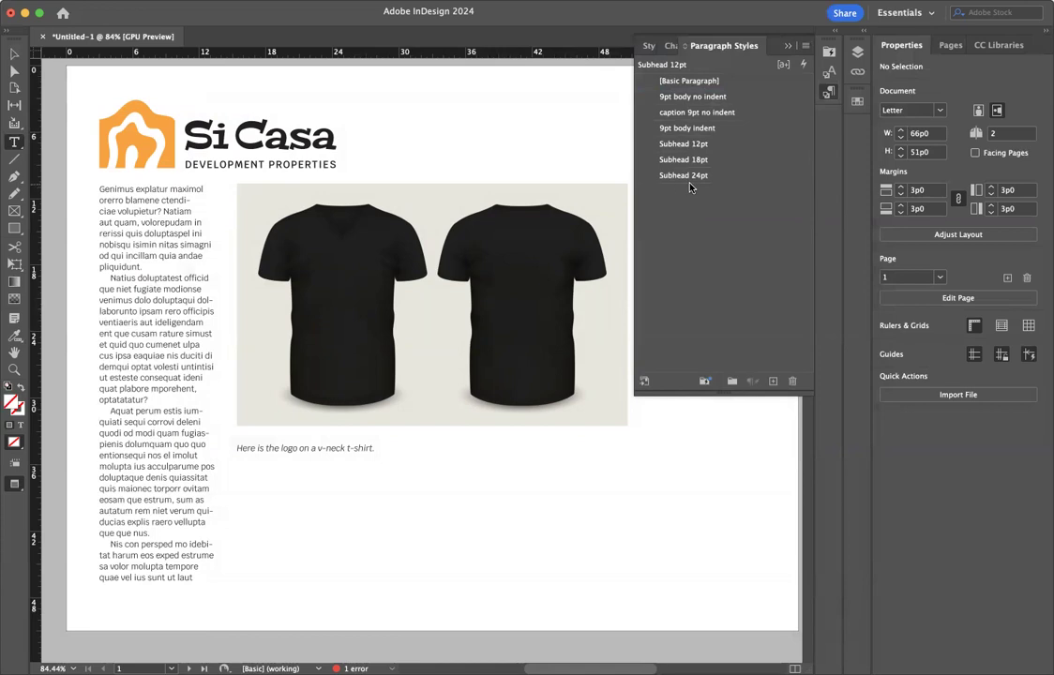
# Start a new paragraph style based on "Subhead 12pt" with a 30 pt font size and 33 pt leading.
pyautogui.click(805, 47)
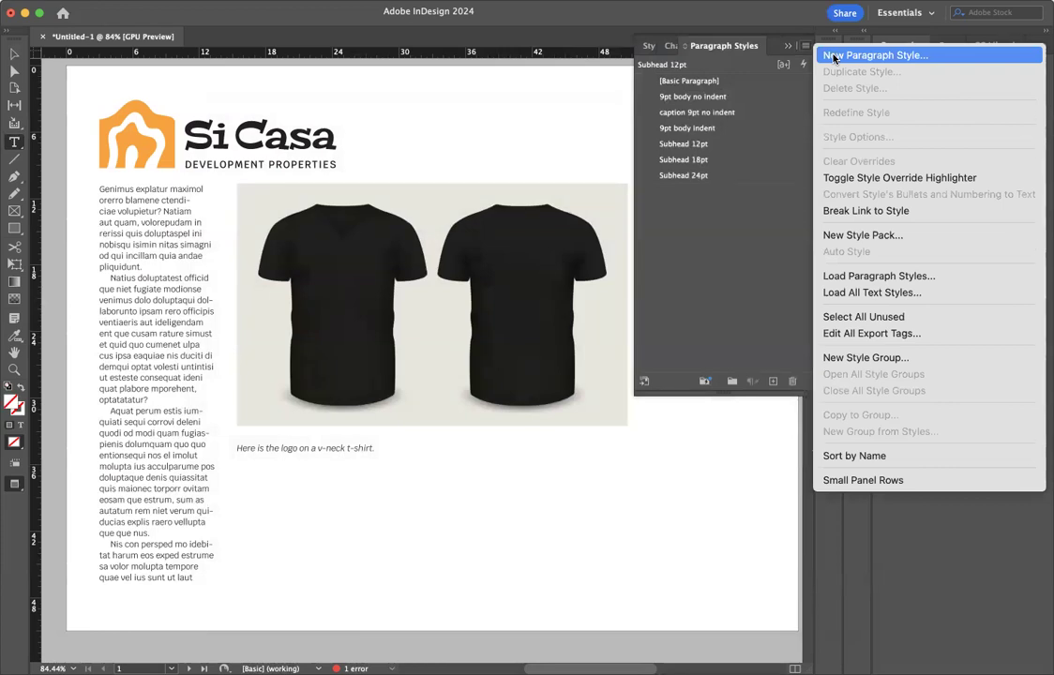
pyautogui.click(833, 56)
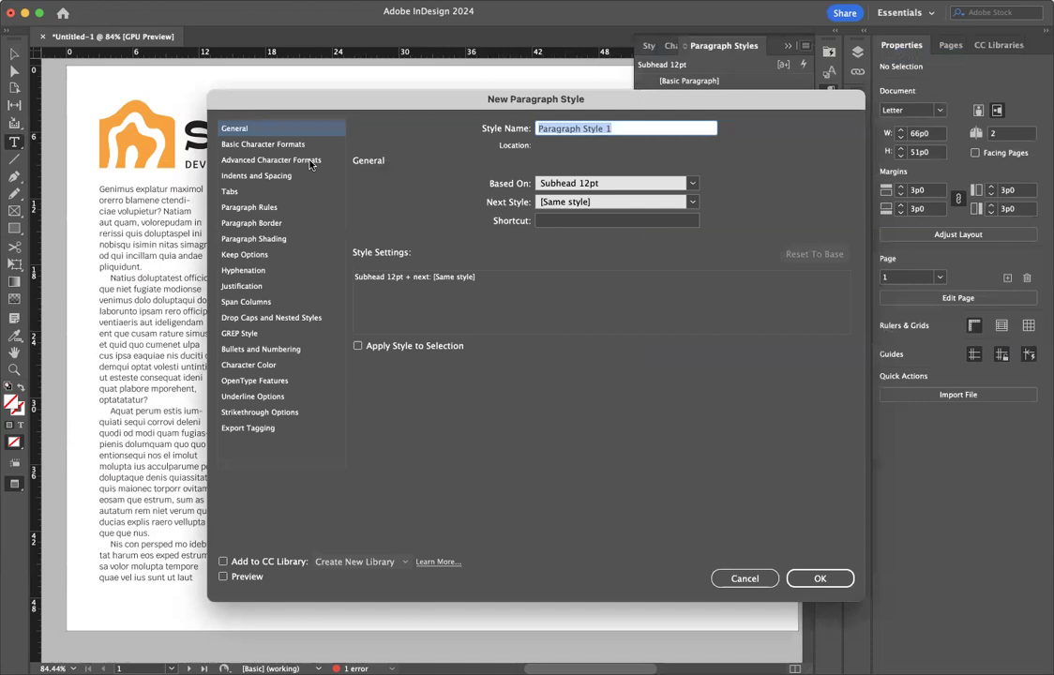
pyautogui.click(262, 144)
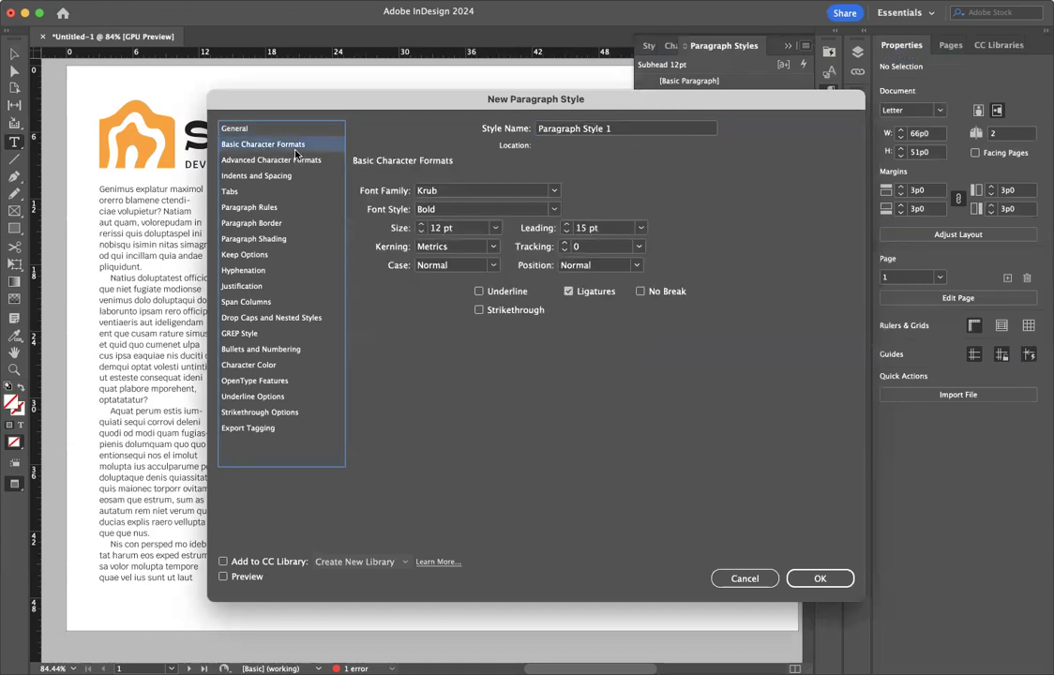
pyautogui.click(495, 228)
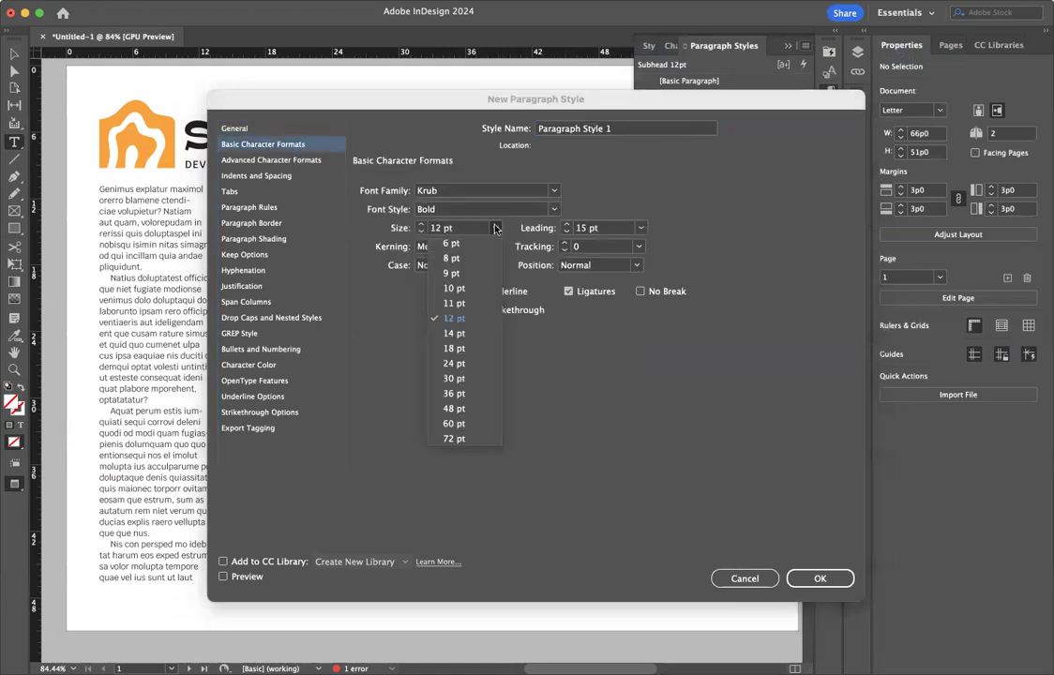
pyautogui.click(473, 380)
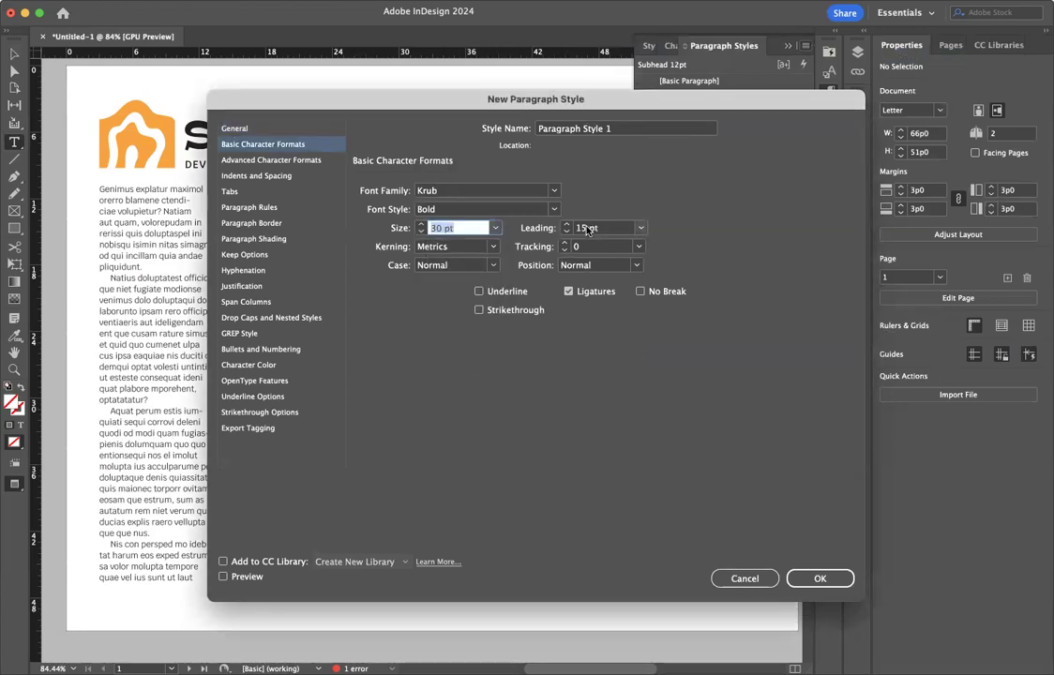
pyautogui.press('Tab')
pyautogui.write('33')
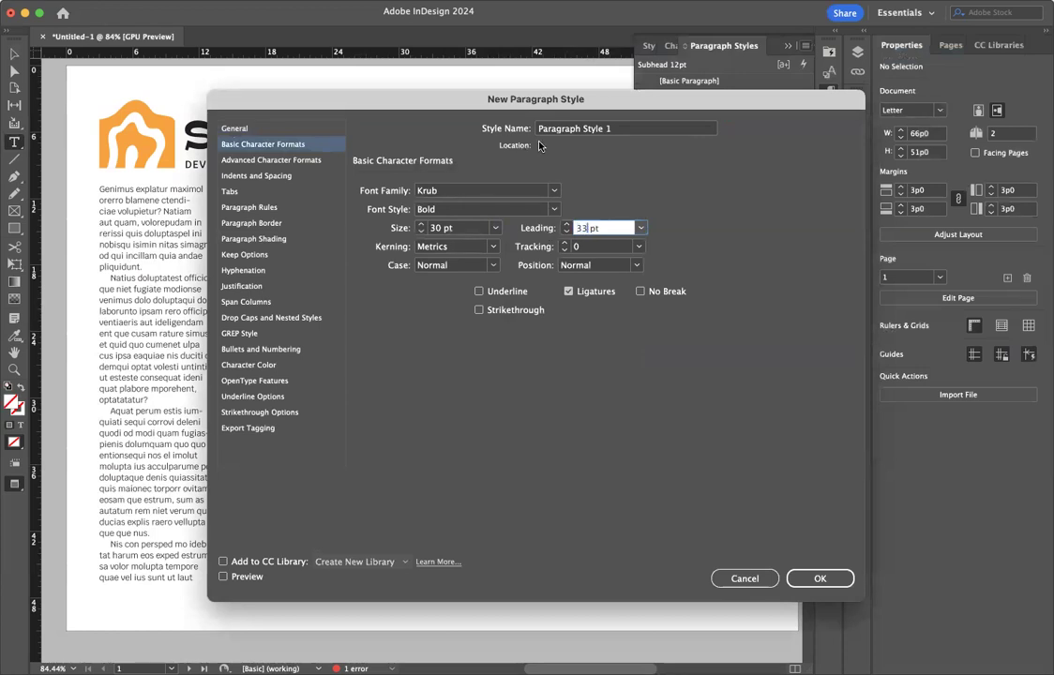
# Name the new 30 pt paragraph style "Head 30pt".
pyautogui.click(616, 130)
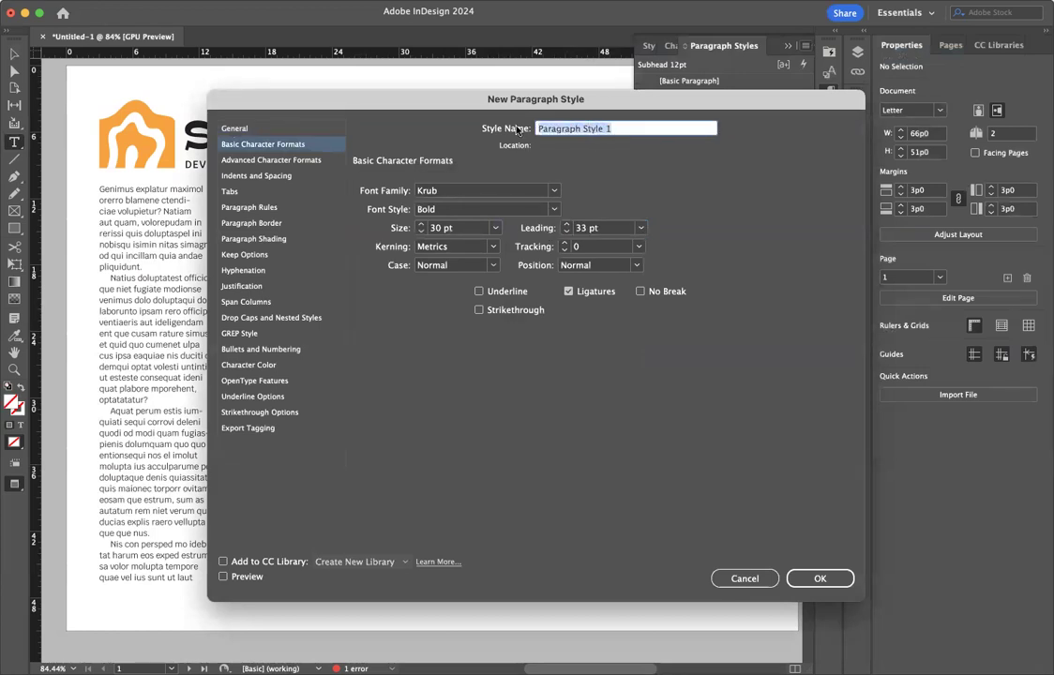
pyautogui.press('BackSpace')
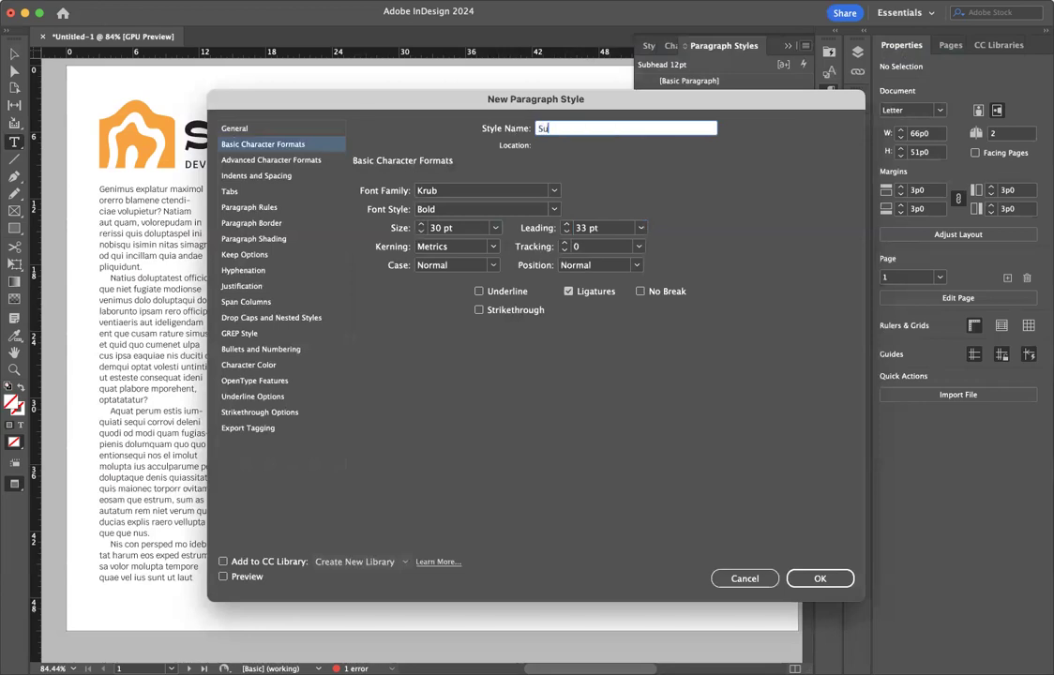
pyautogui.write('Head')
pyautogui.write('30pt')
# Give "Head 30pt" the red C=15 M=100 Y=100 K=0 character color, save it, and move it below "Subhead 24pt" in the style list.
pyautogui.click(268, 366)
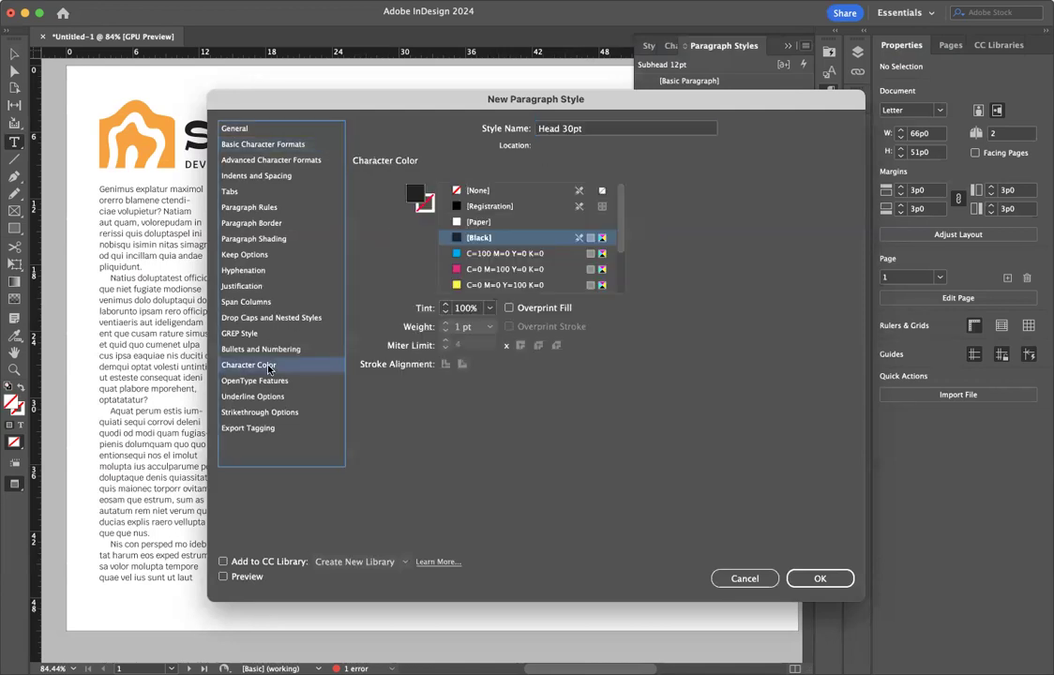
pyautogui.moveTo(620, 233); pyautogui.dragTo(621, 254)
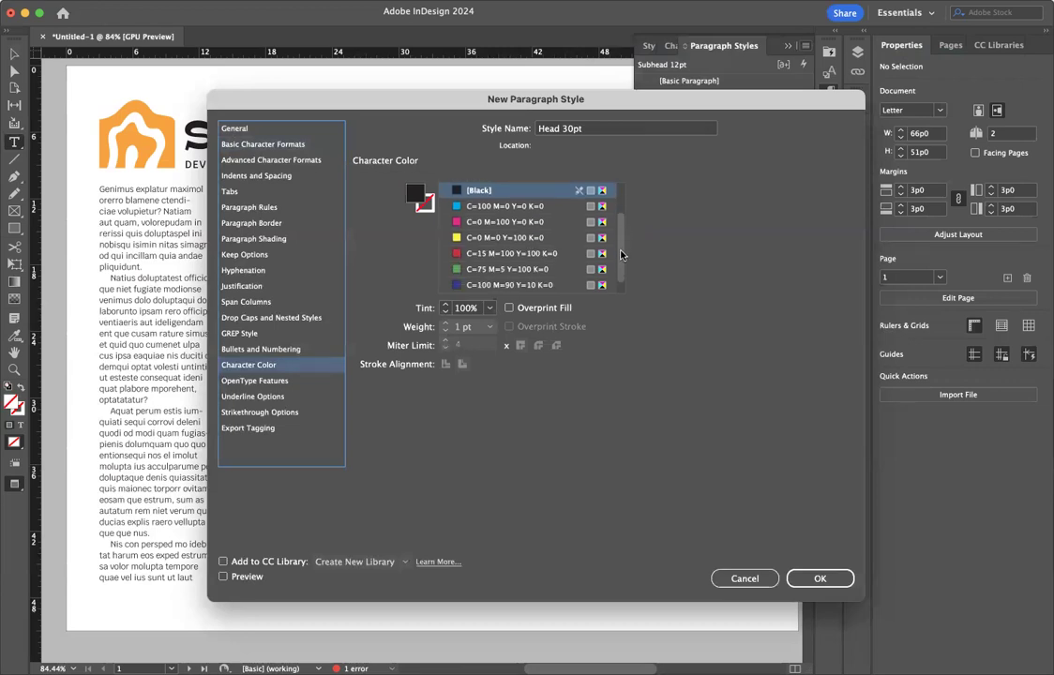
pyautogui.click(471, 253)
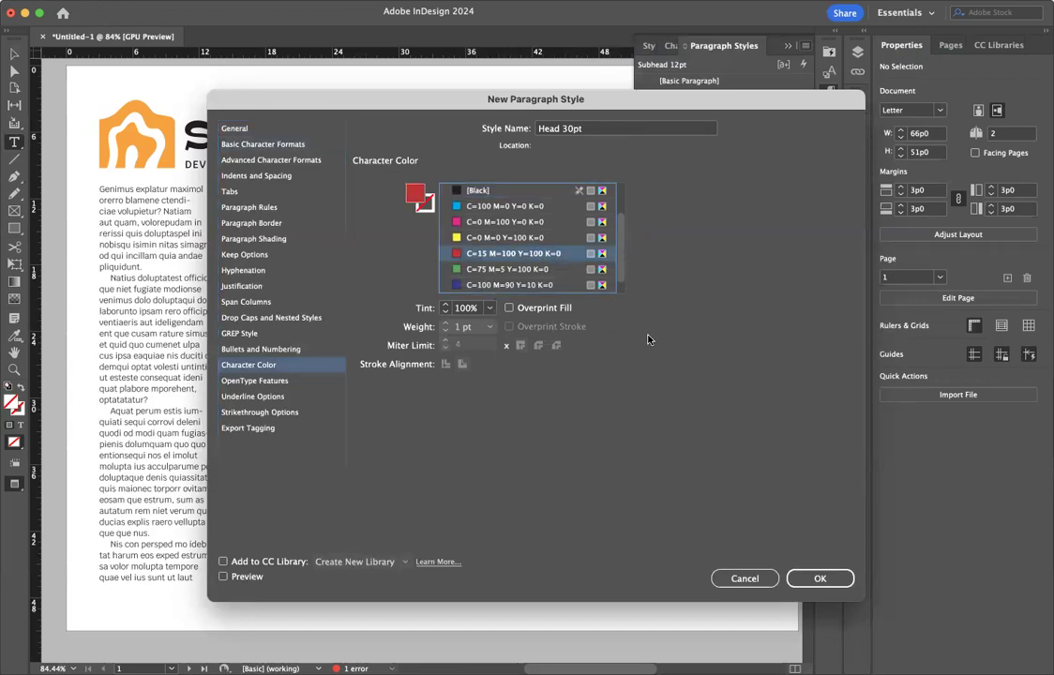
pyautogui.click(823, 581)
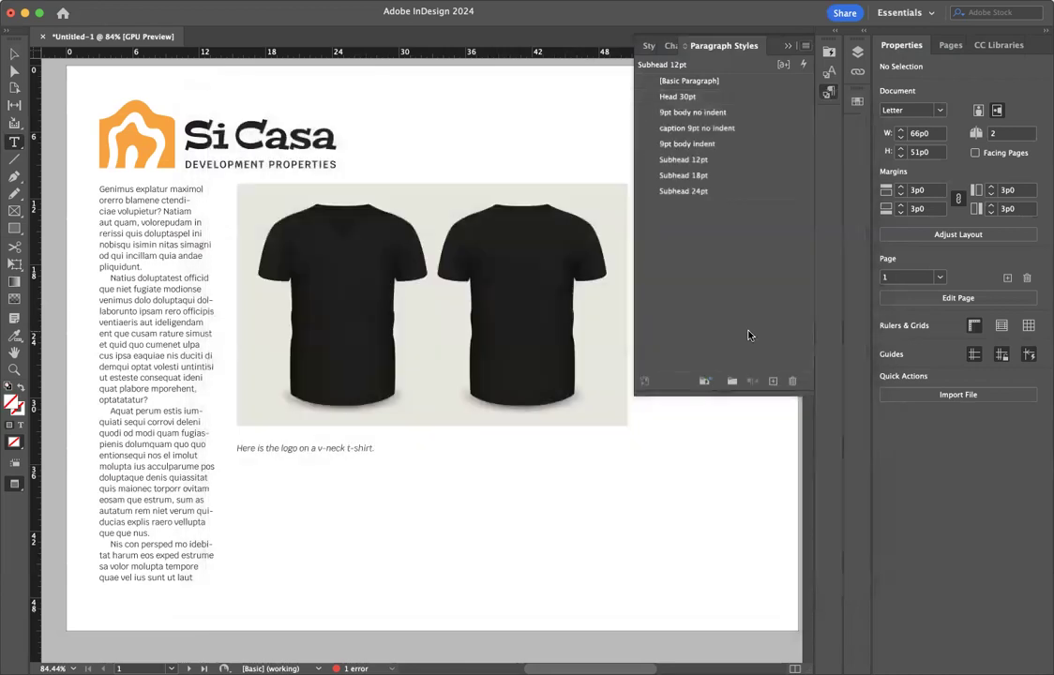
pyautogui.moveTo(677, 98); pyautogui.dragTo(669, 203)
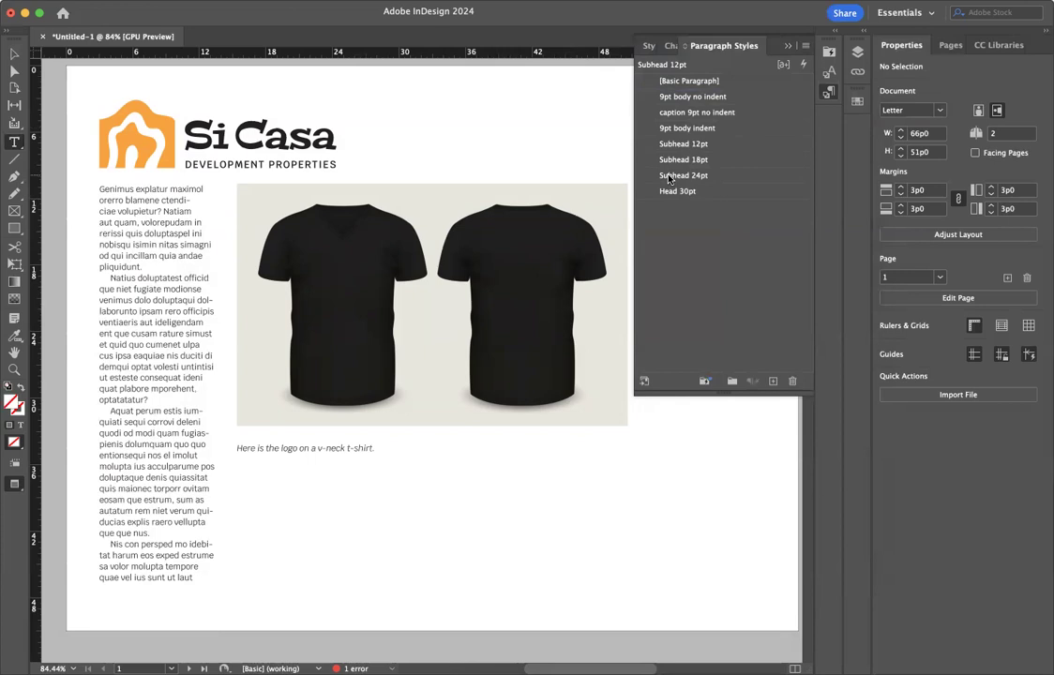
# Edit the "Subhead 24pt" paragraph style to use the red C=15 M=100 Y=100 K=0 character color.
pyautogui.doubleClick(670, 176)
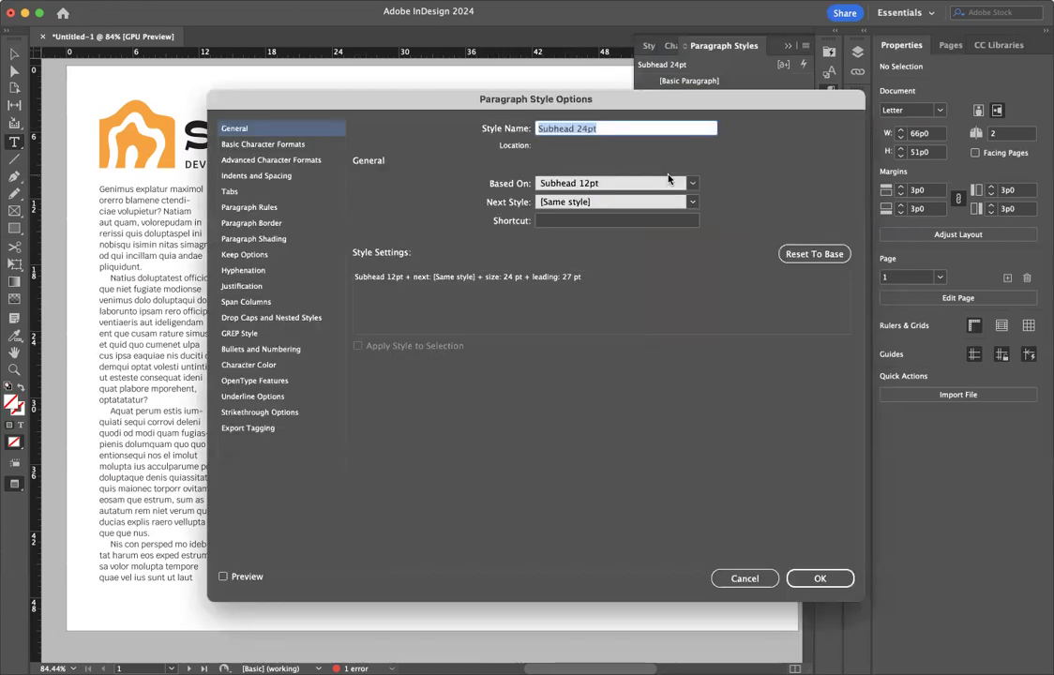
pyautogui.click(258, 365)
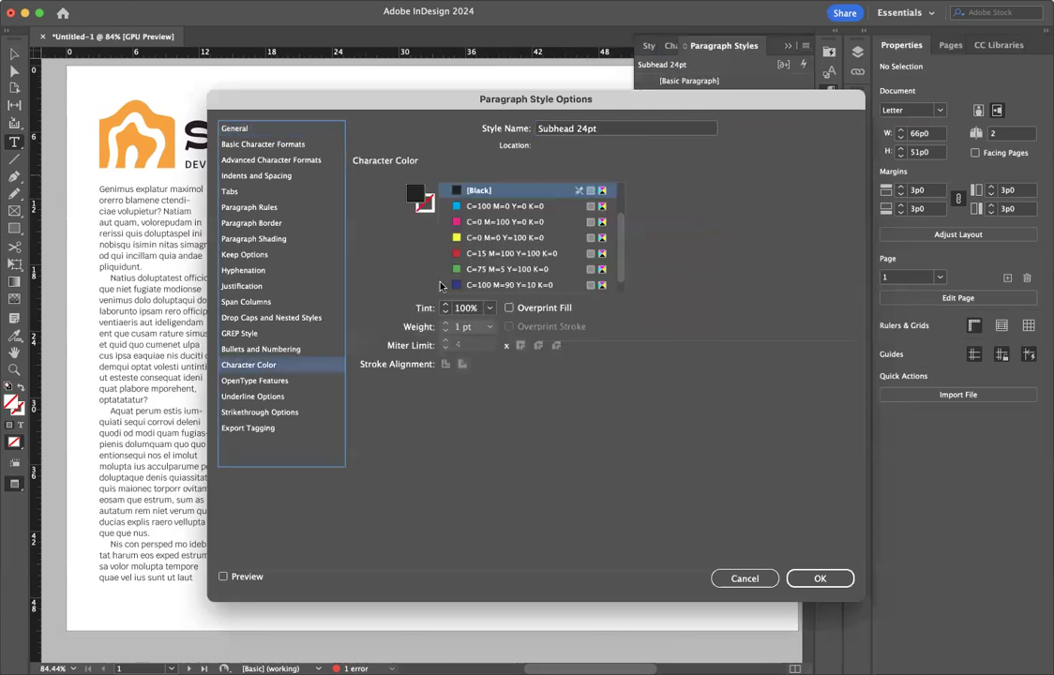
pyautogui.click(473, 255)
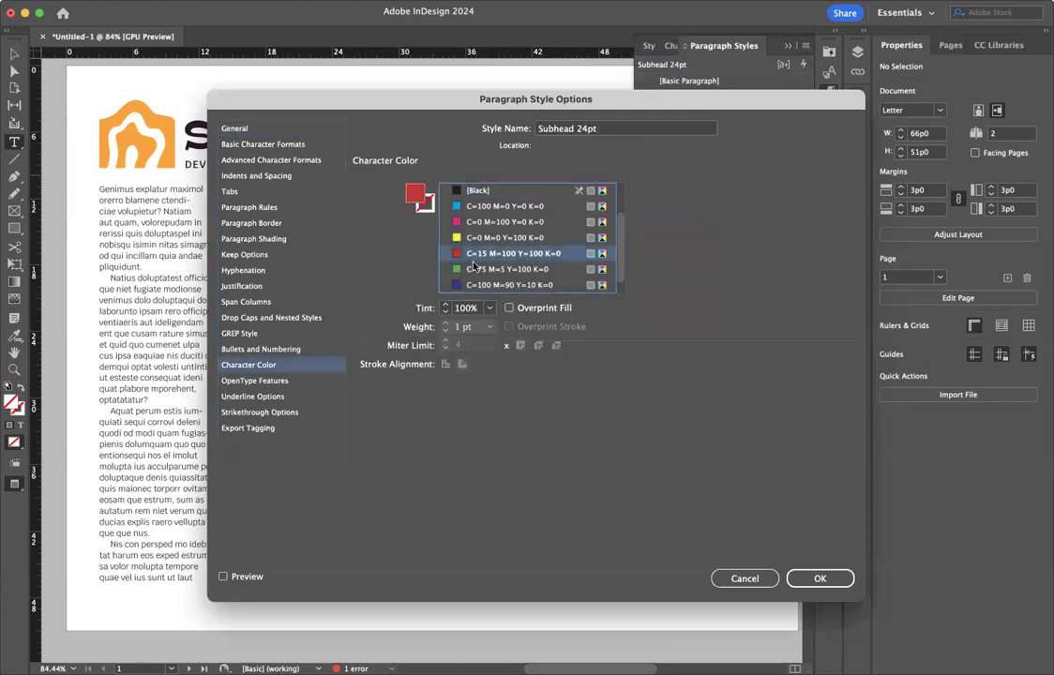
pyautogui.click(804, 579)
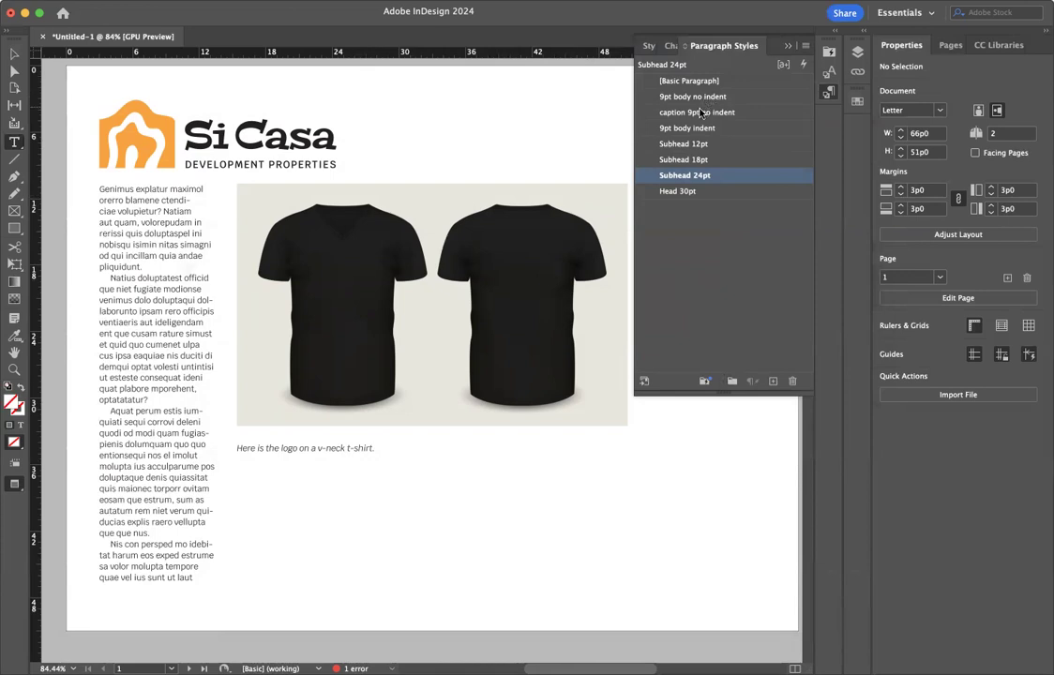
# Switch the page out of preview mode to show the guides and frame edges.
pyautogui.hscroll(5, 576, 161)
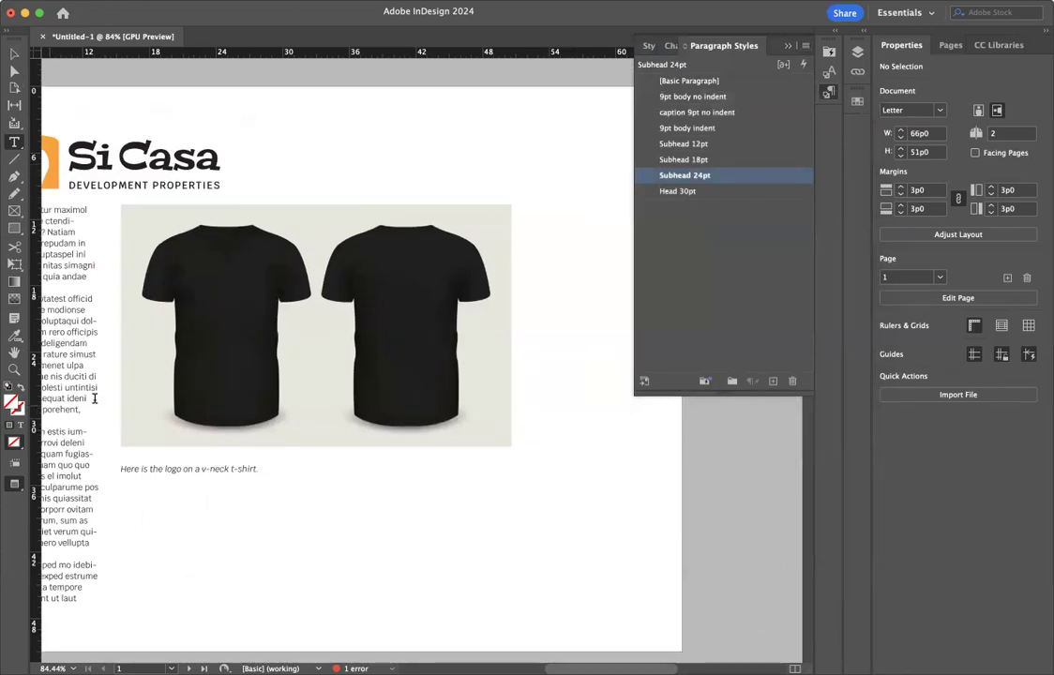
pyautogui.press('w')
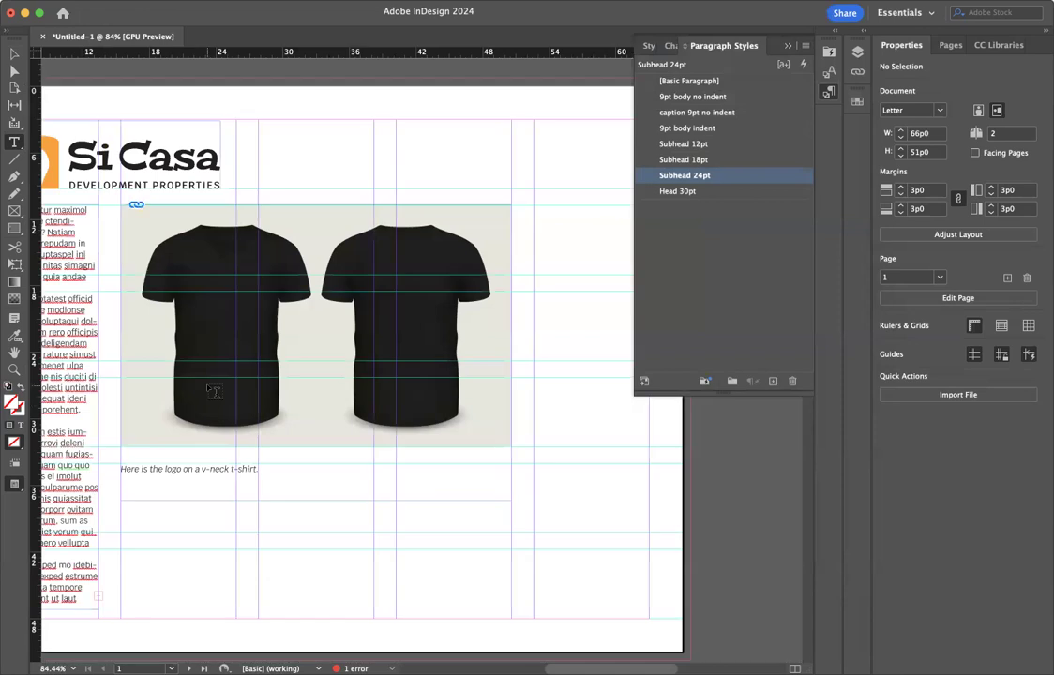
# Draw a text frame about 10p5 wide and 21p9 high in the empty column beside the T-shirt image.
pyautogui.moveTo(536, 214); pyautogui.dragTo(651, 447)
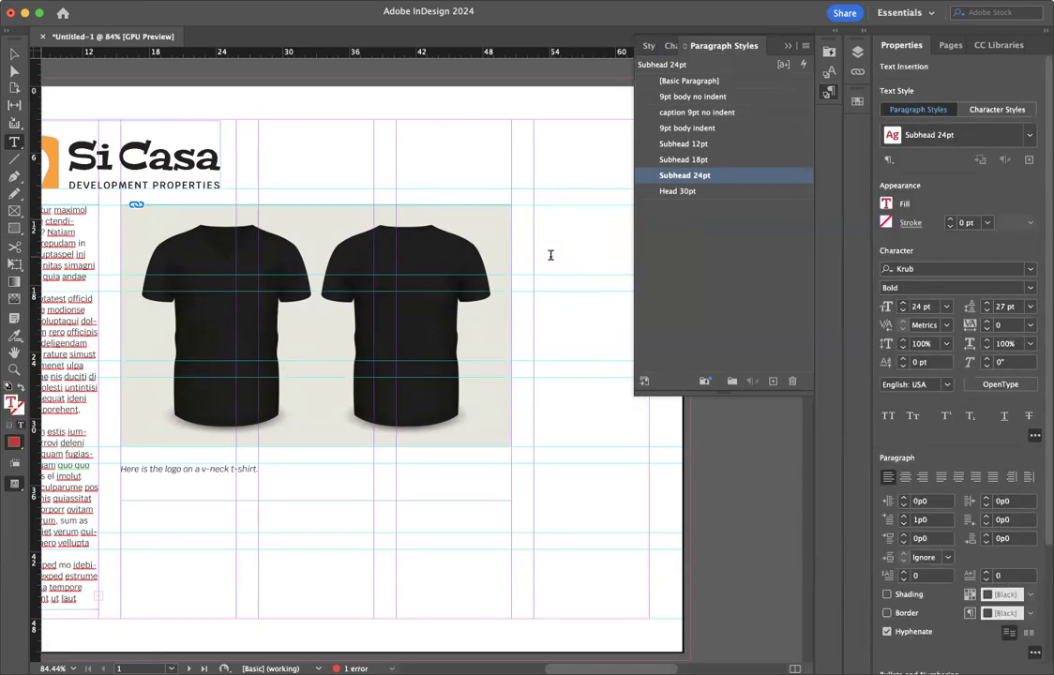
# Check the indent and spacing settings of the "Subhead 12pt" and "9pt body no indent" paragraph styles.
pyautogui.doubleClick(677, 147)
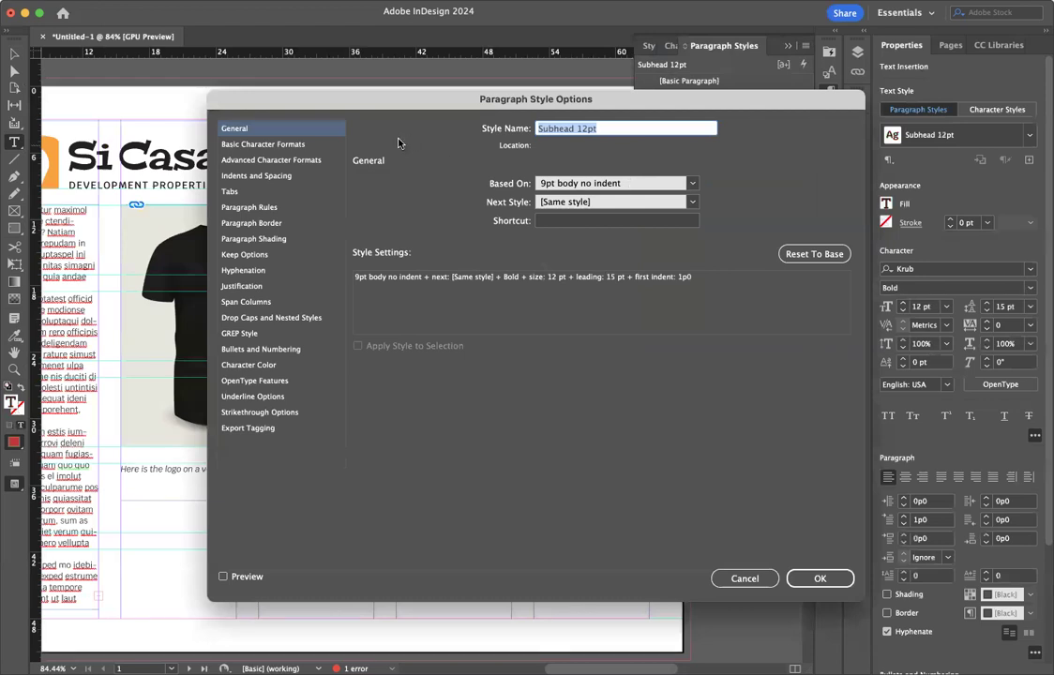
pyautogui.click(281, 177)
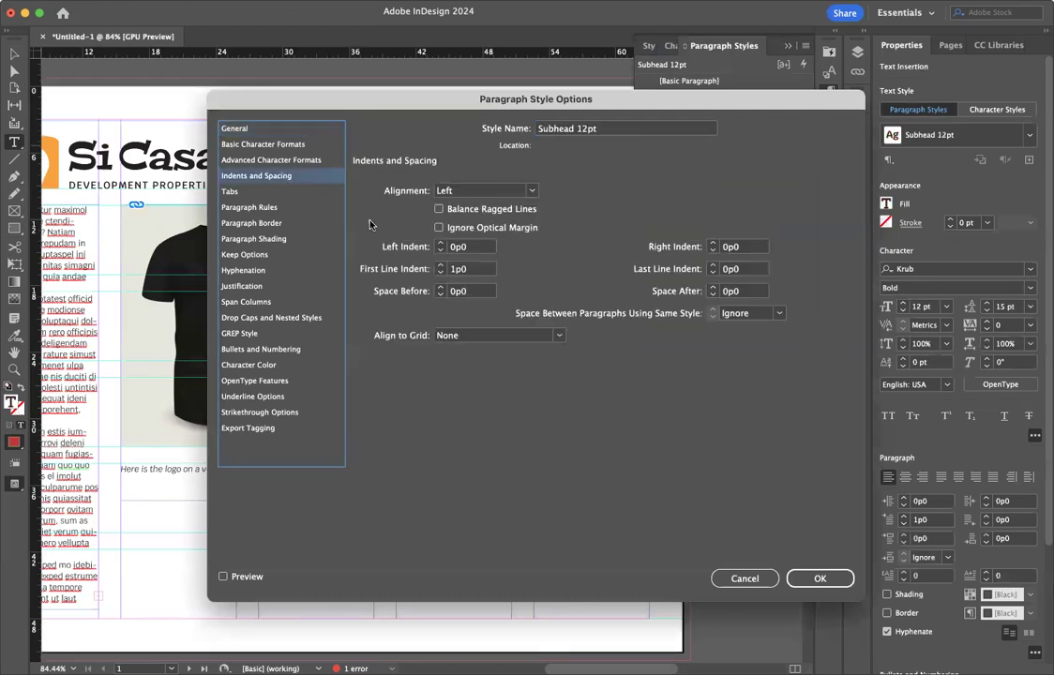
pyautogui.click(747, 578)
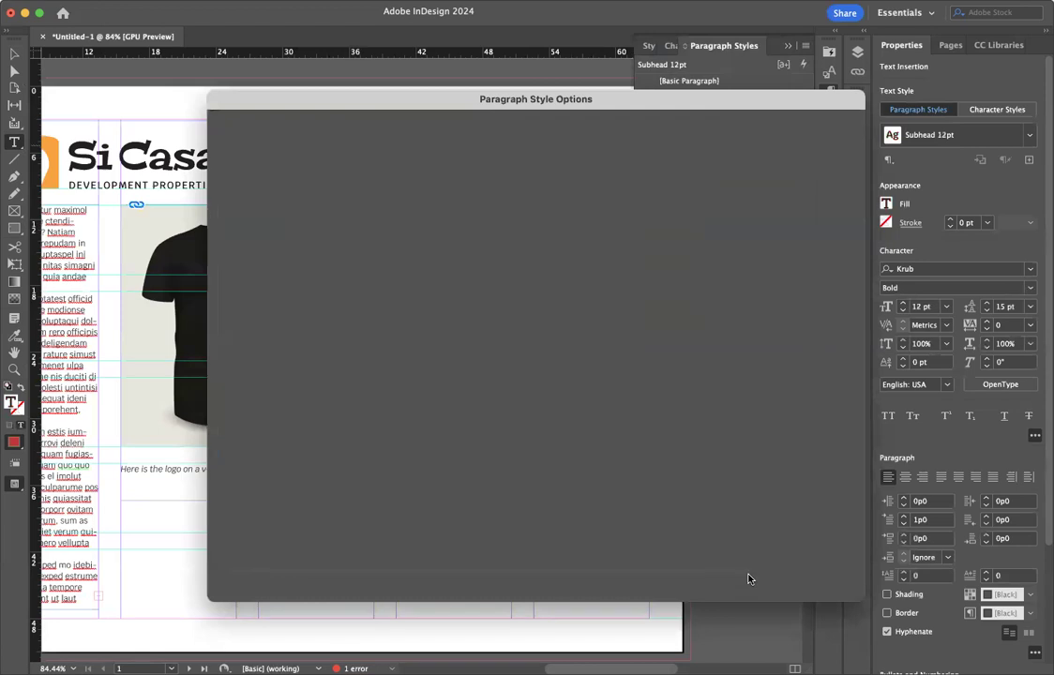
pyautogui.hscroll(-5, 359, 218)
pyautogui.scroll(1, 360, 217)
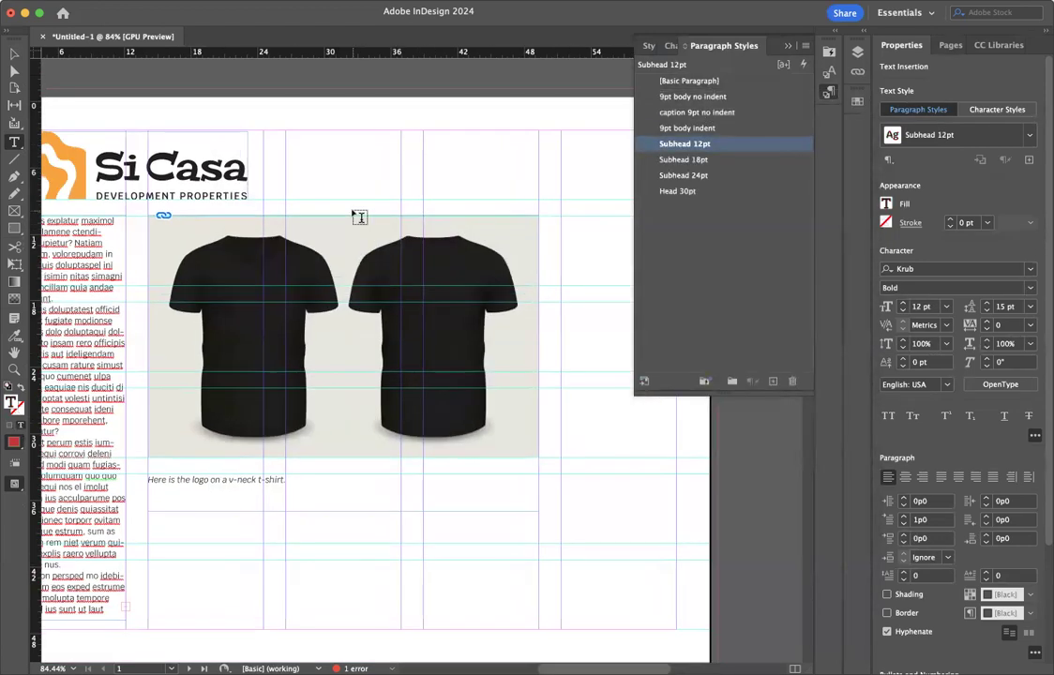
pyautogui.scroll(-2, 360, 217)
pyautogui.hscroll(3, 360, 217)
pyautogui.hscroll(-1, 360, 217)
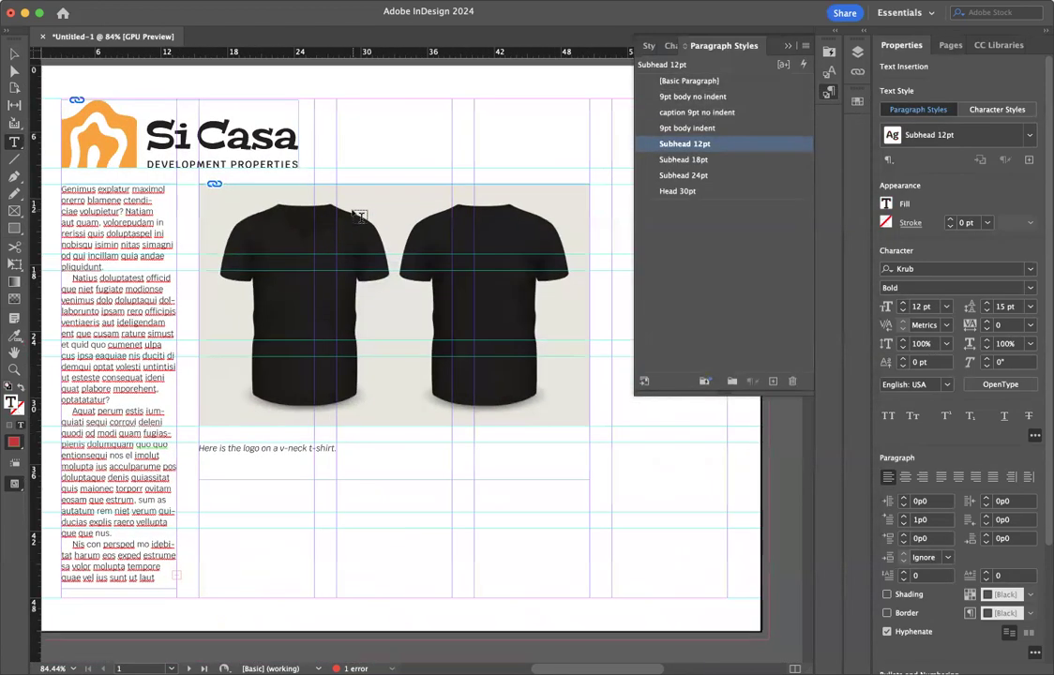
pyautogui.doubleClick(677, 128)
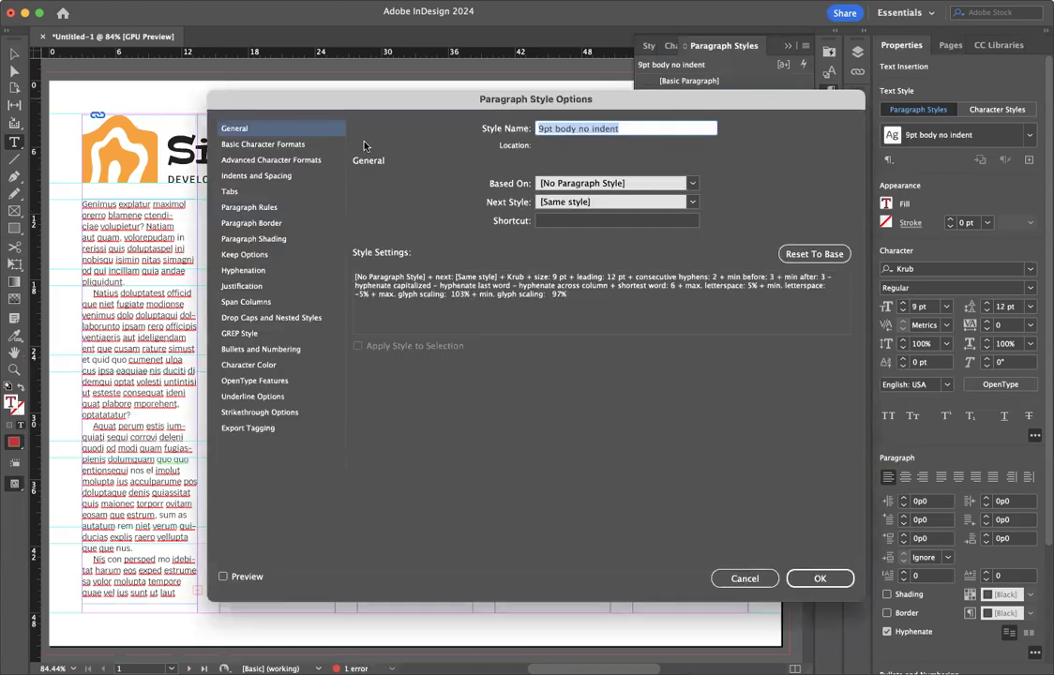
pyautogui.click(284, 177)
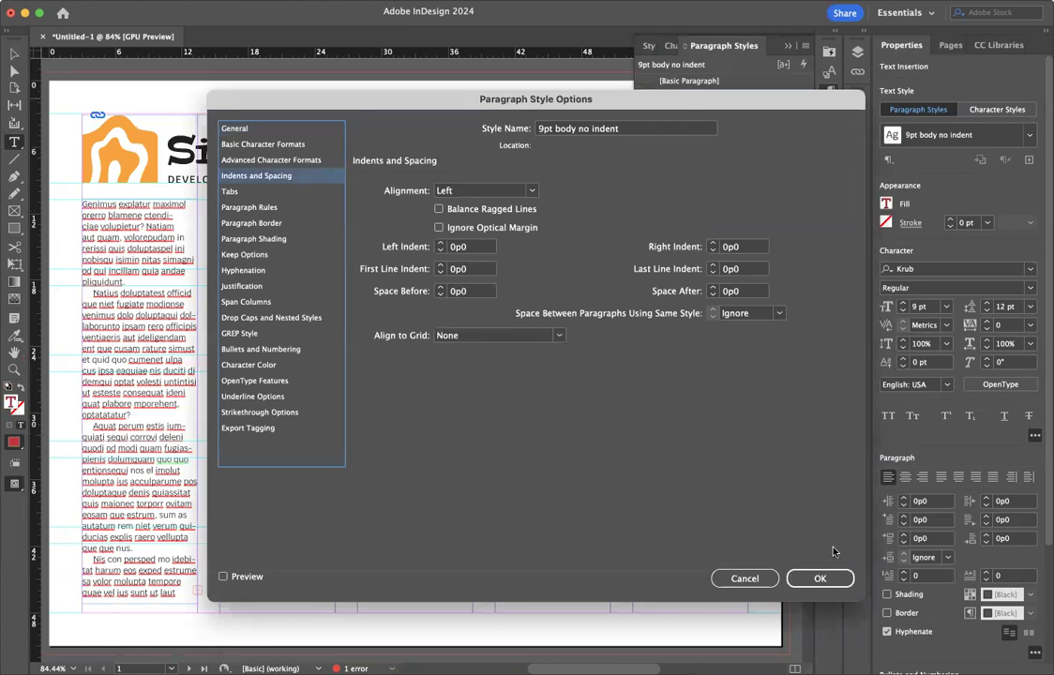
pyautogui.click(821, 579)
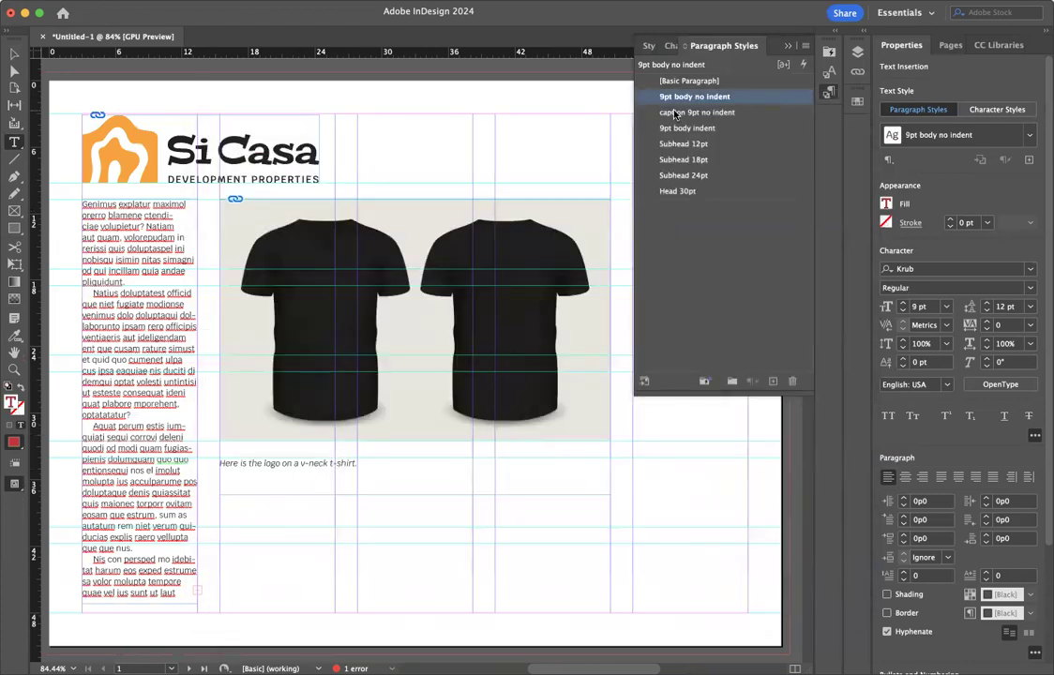
# Set the first line indent of the "Subhead 12pt" paragraph style to 0 and save the style.
pyautogui.doubleClick(674, 147)
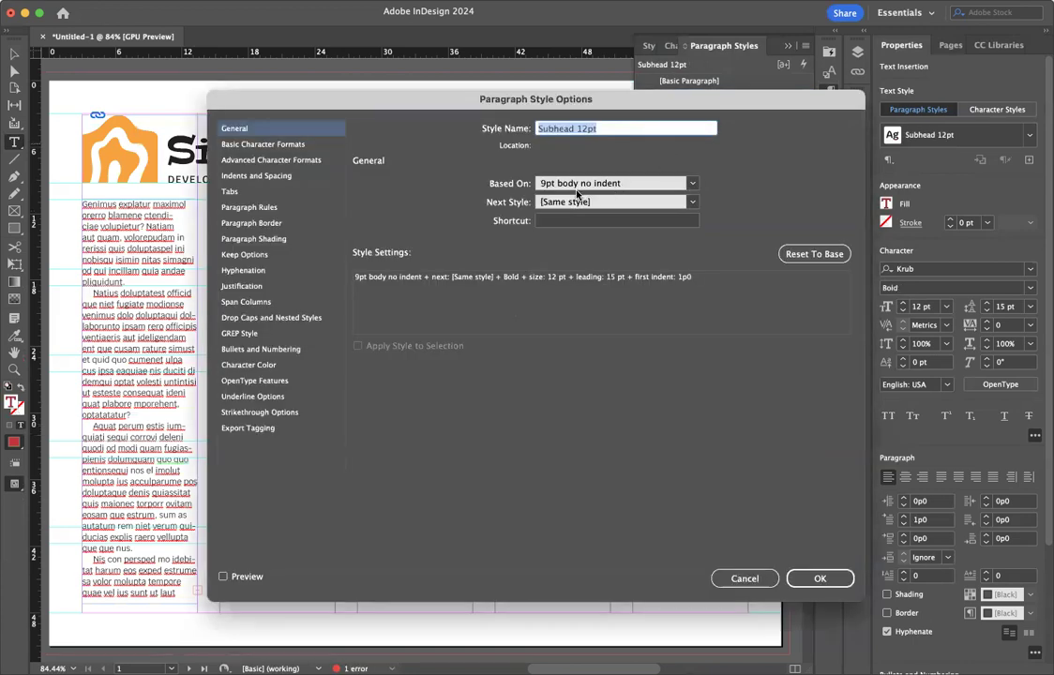
pyautogui.click(284, 177)
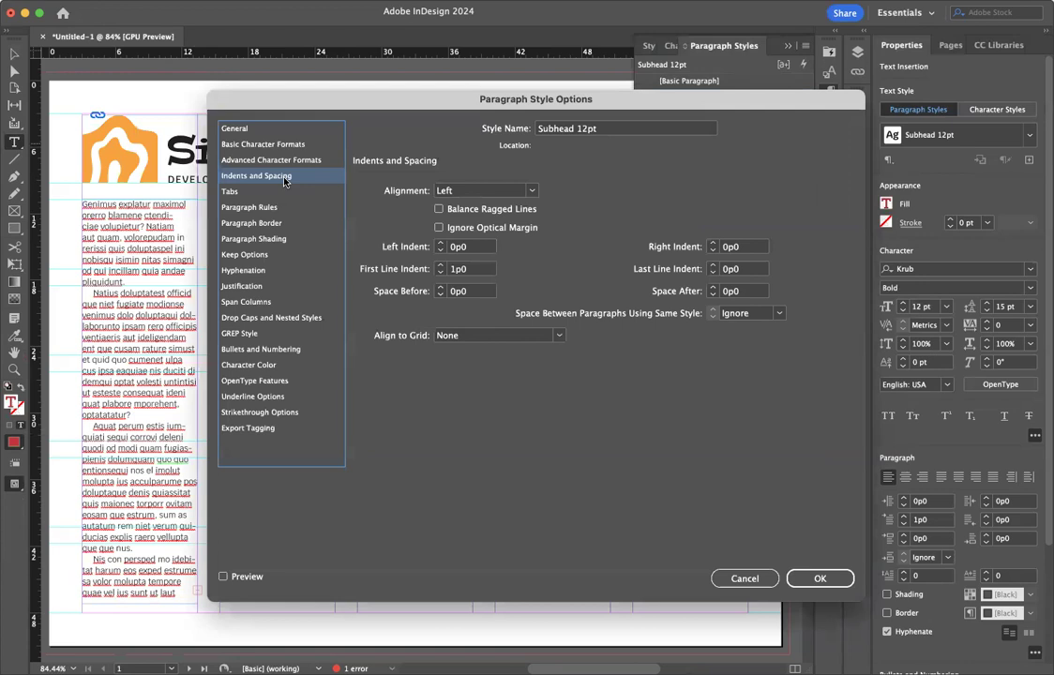
pyautogui.click(419, 270)
pyautogui.write('0')
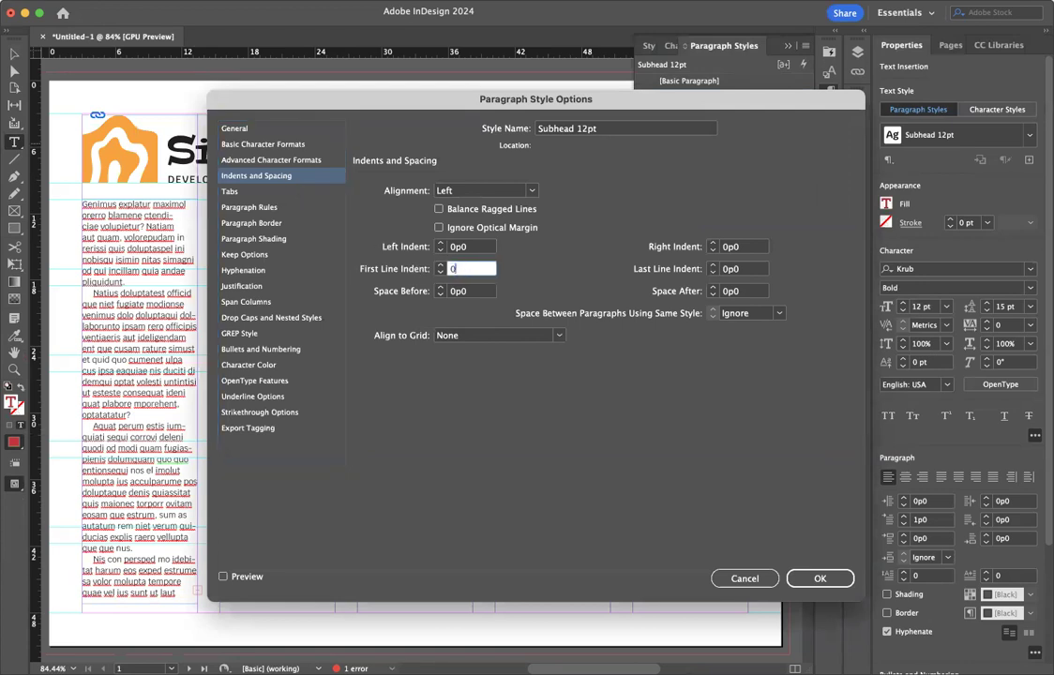
pyautogui.click(479, 291)
pyautogui.click(817, 579)
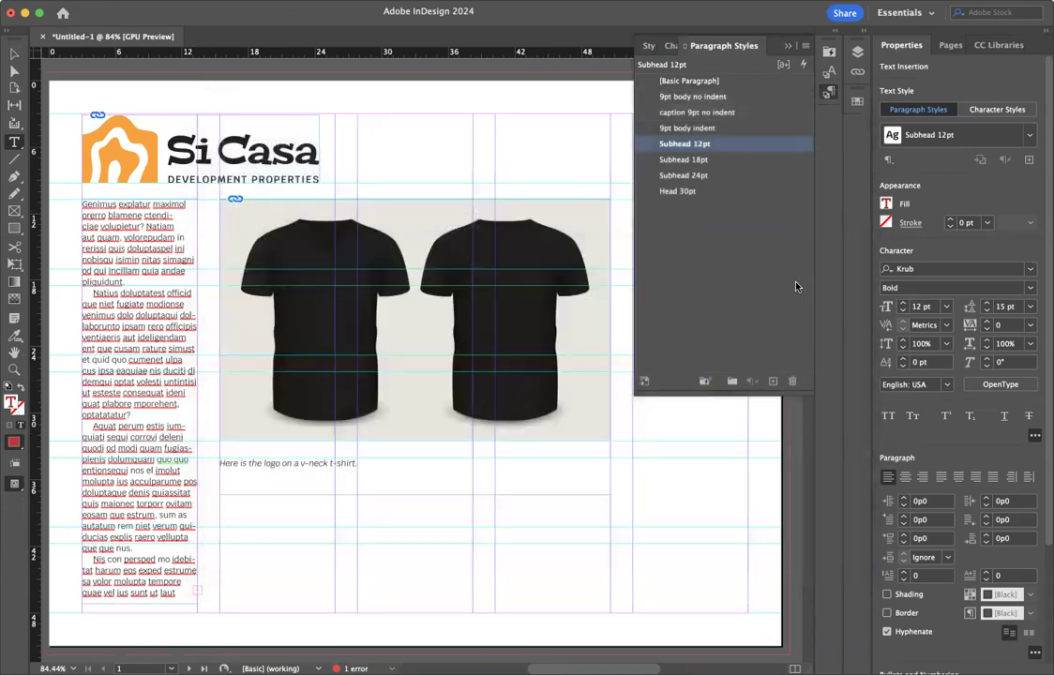
# Enter five lines each reading "text" in the frame beside the T-shirt image.
pyautogui.hscroll(5, 536, 260)
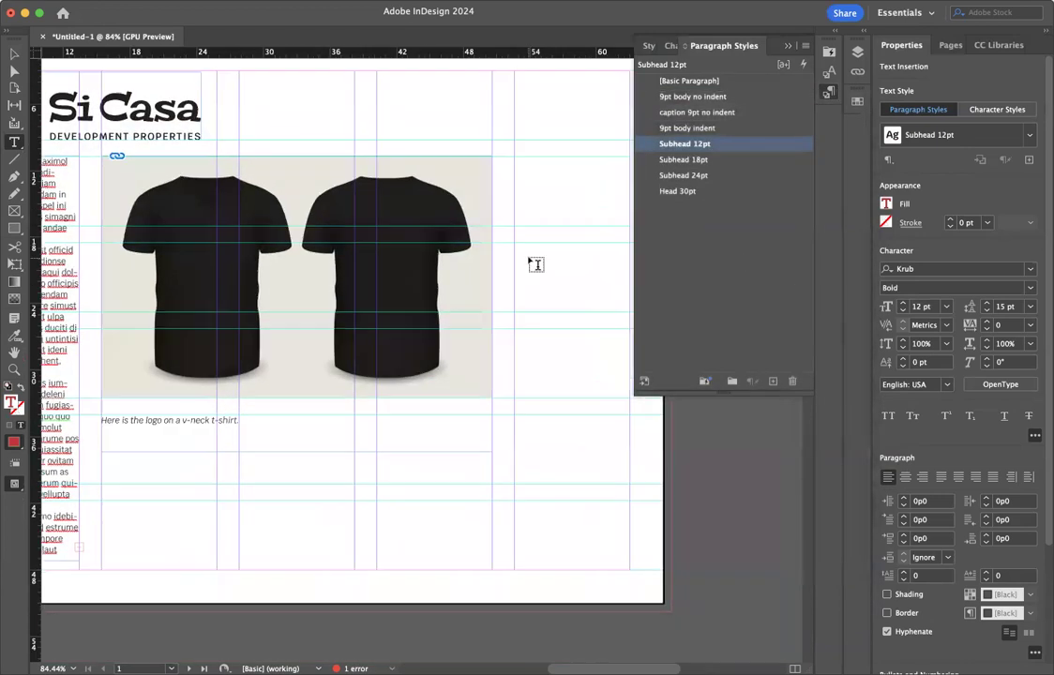
pyautogui.scroll(1, 535, 264)
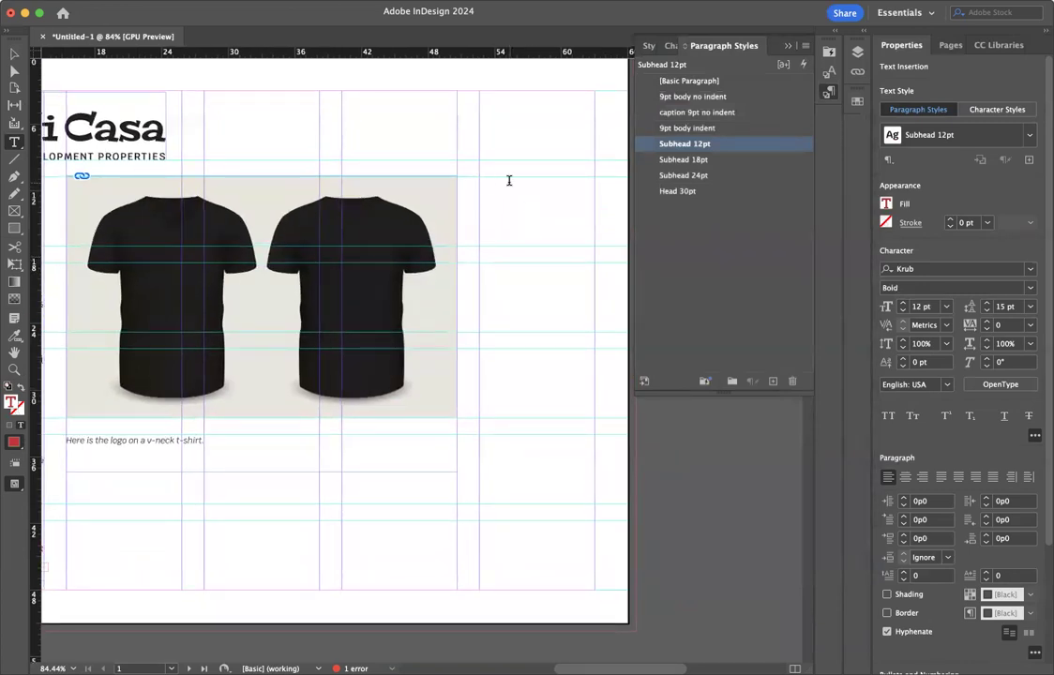
pyautogui.write('text text')
pyautogui.press('Return')
pyautogui.write('text text')
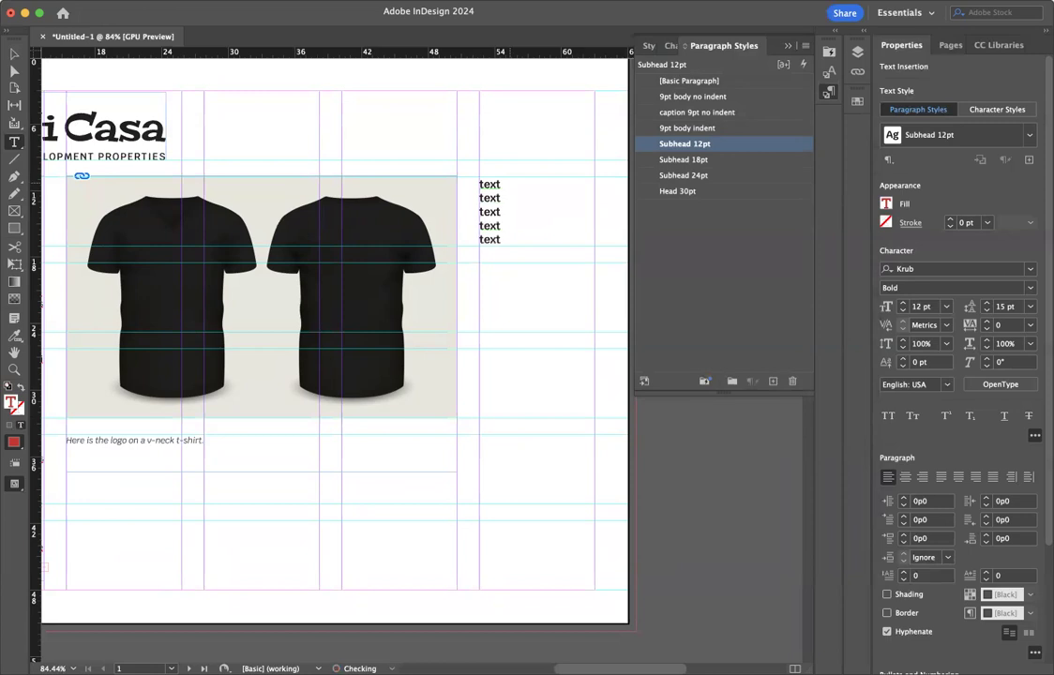
# Apply "Subhead 18pt" to the second sample line and "Subhead 24pt" to the third.
pyautogui.click(490, 182)
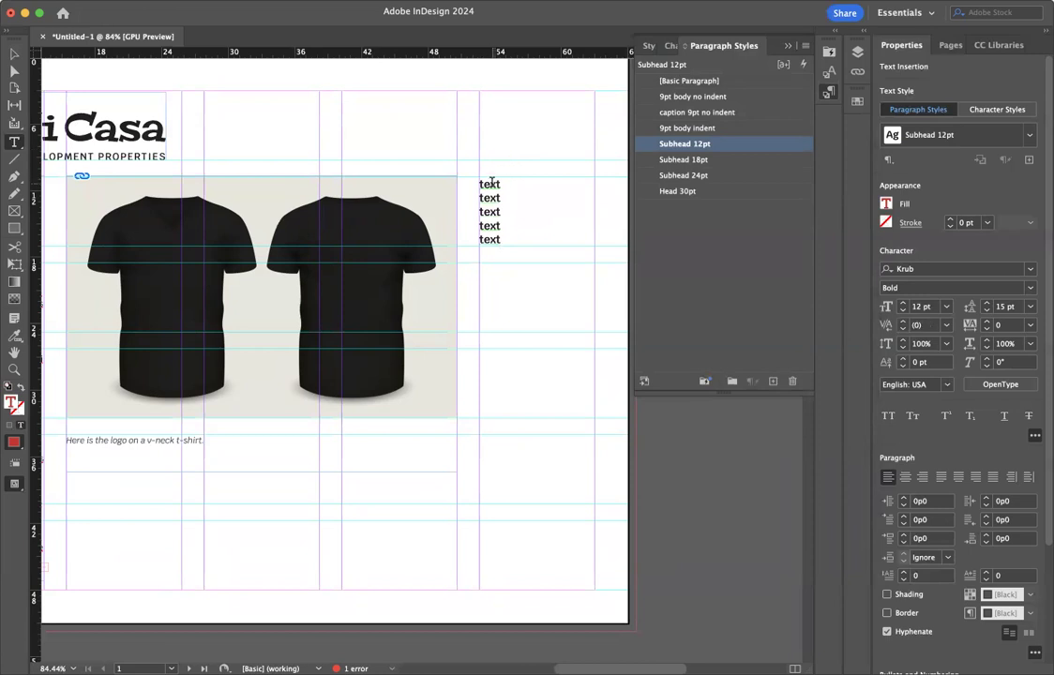
pyautogui.click(667, 160)
pyautogui.click(502, 216)
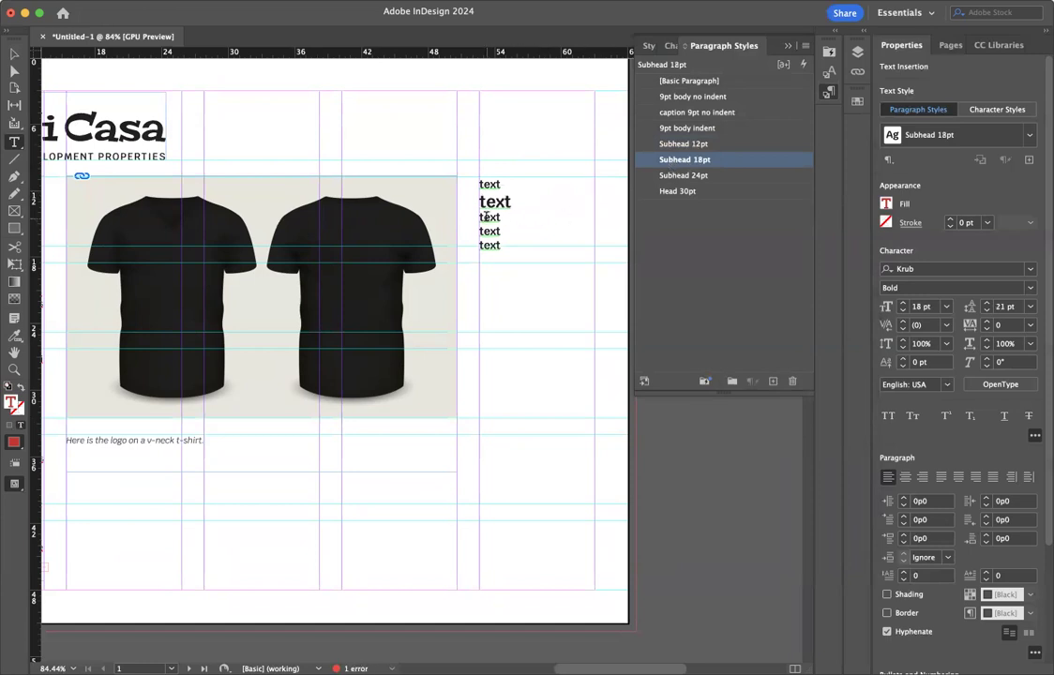
pyautogui.click(676, 175)
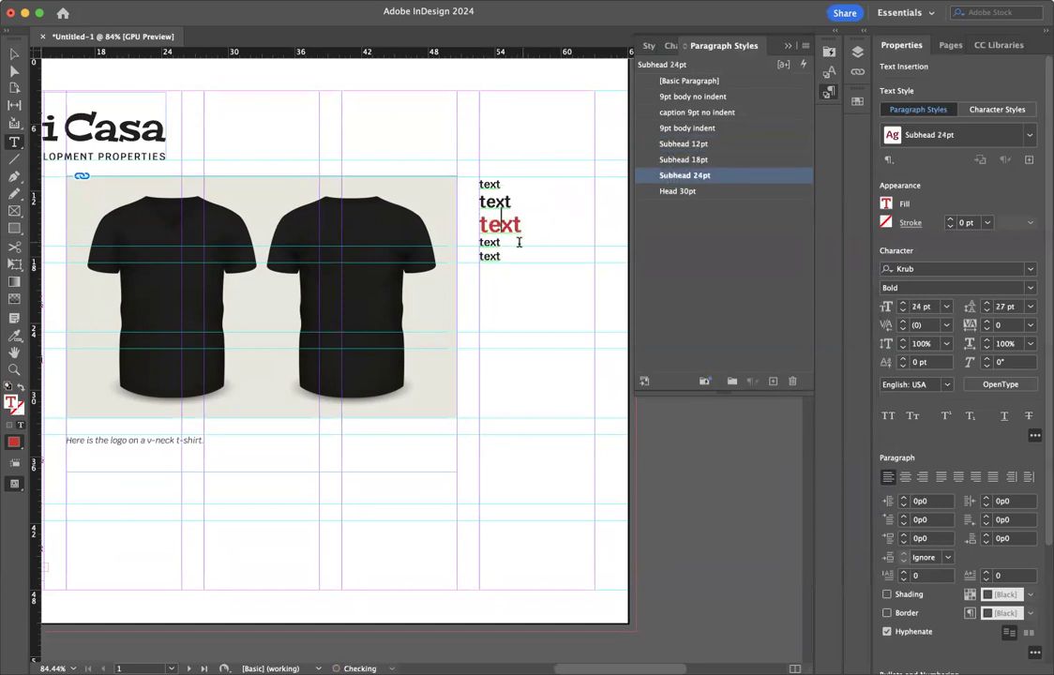
# Apply the "Head 30pt" paragraph style to the last sample line.
pyautogui.click(490, 253)
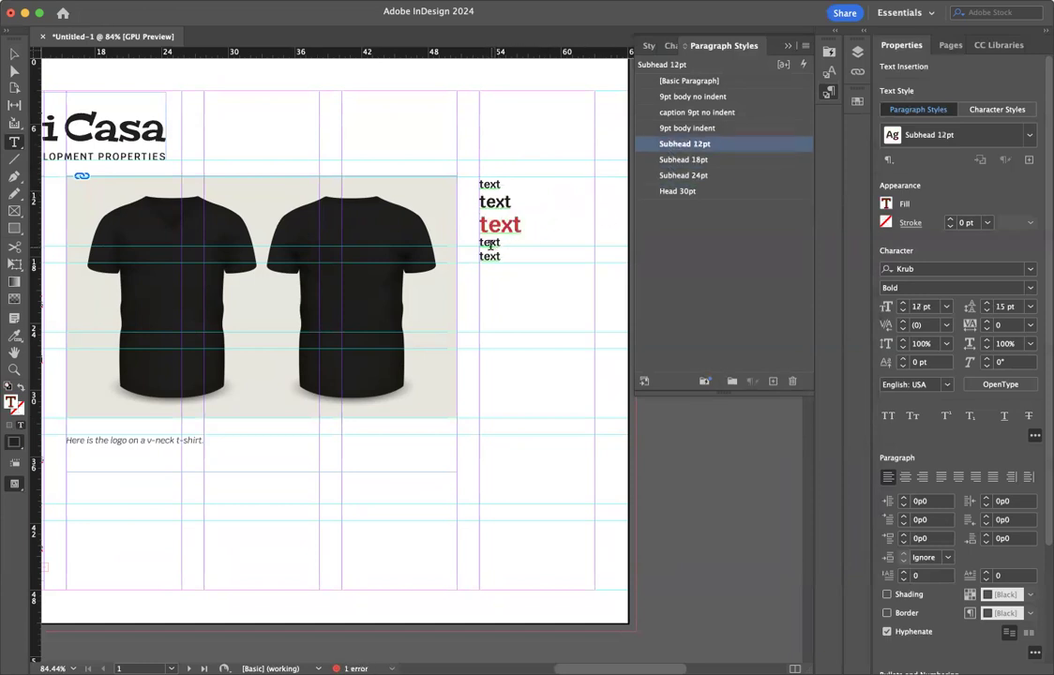
pyautogui.click(681, 192)
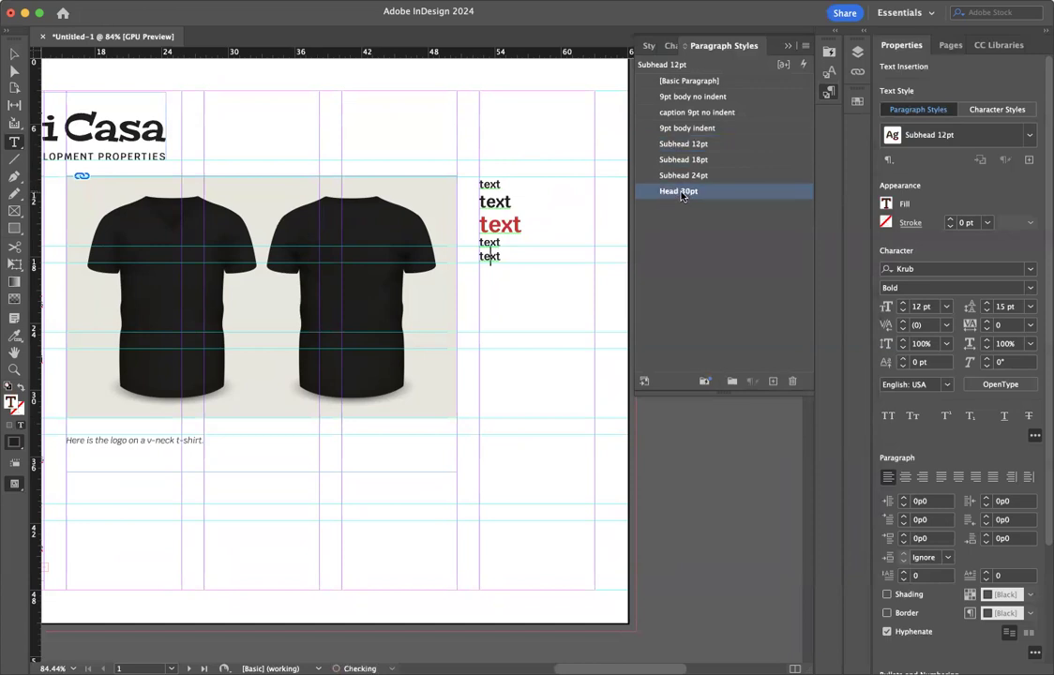
pyautogui.hotkey('ctrl', 'z')
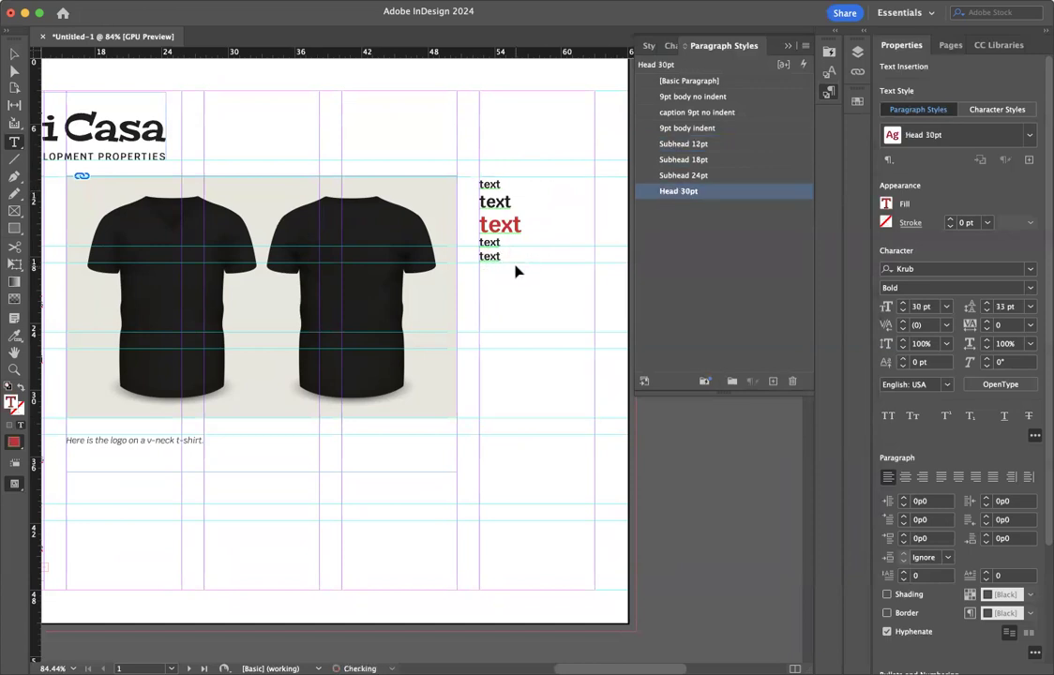
pyautogui.click(679, 191)
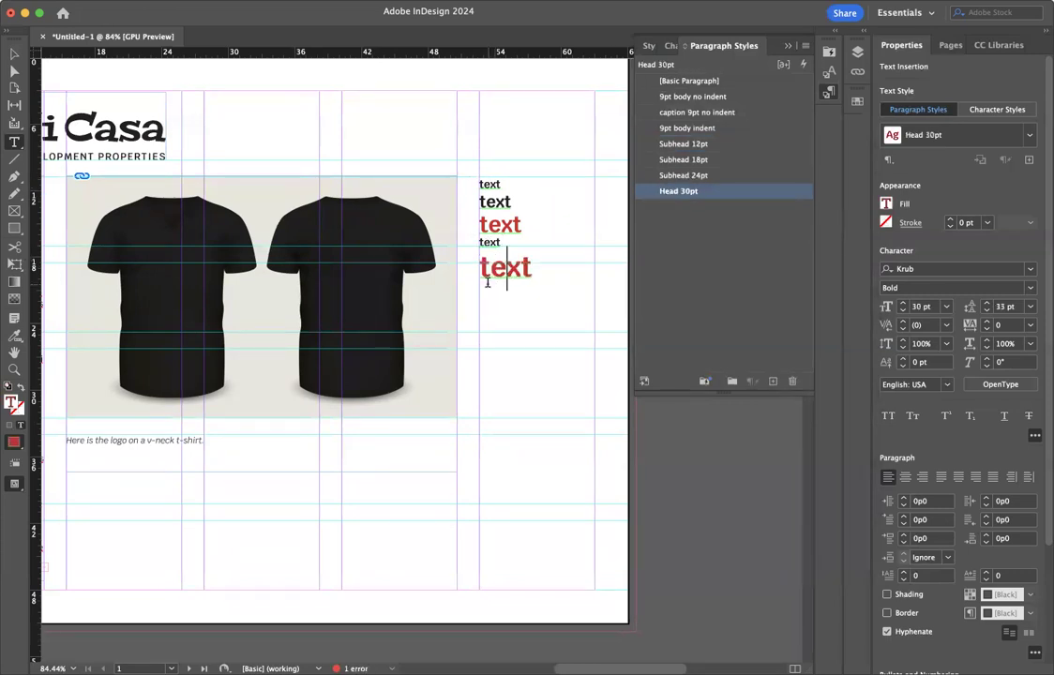
# Delete the extra 12 pt line between the 24 pt and 30 pt sample lines.
pyautogui.scroll(-1, 505, 241)
pyautogui.doubleClick(507, 240)
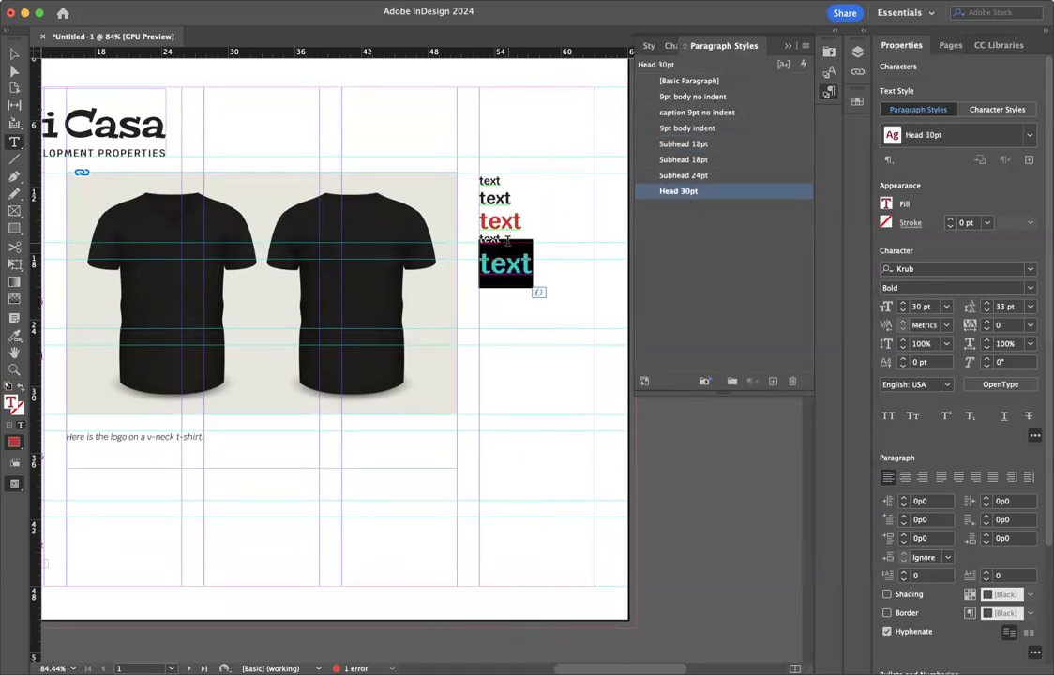
pyautogui.click(511, 237)
pyautogui.doubleClick(495, 236)
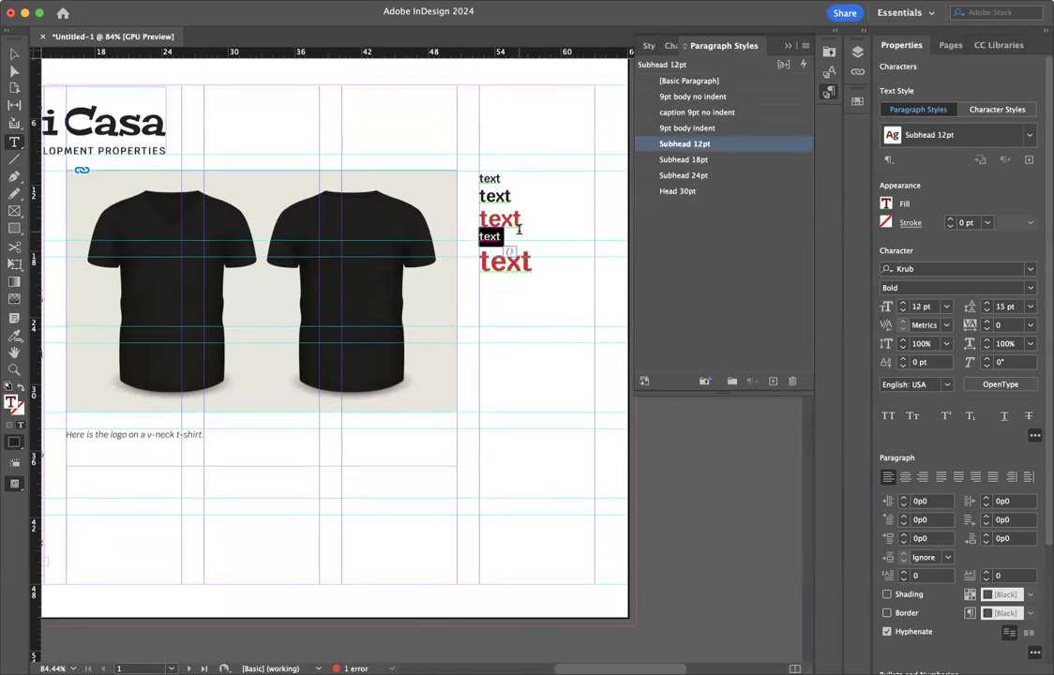
pyautogui.press('Delete')
pyautogui.press('Delete')
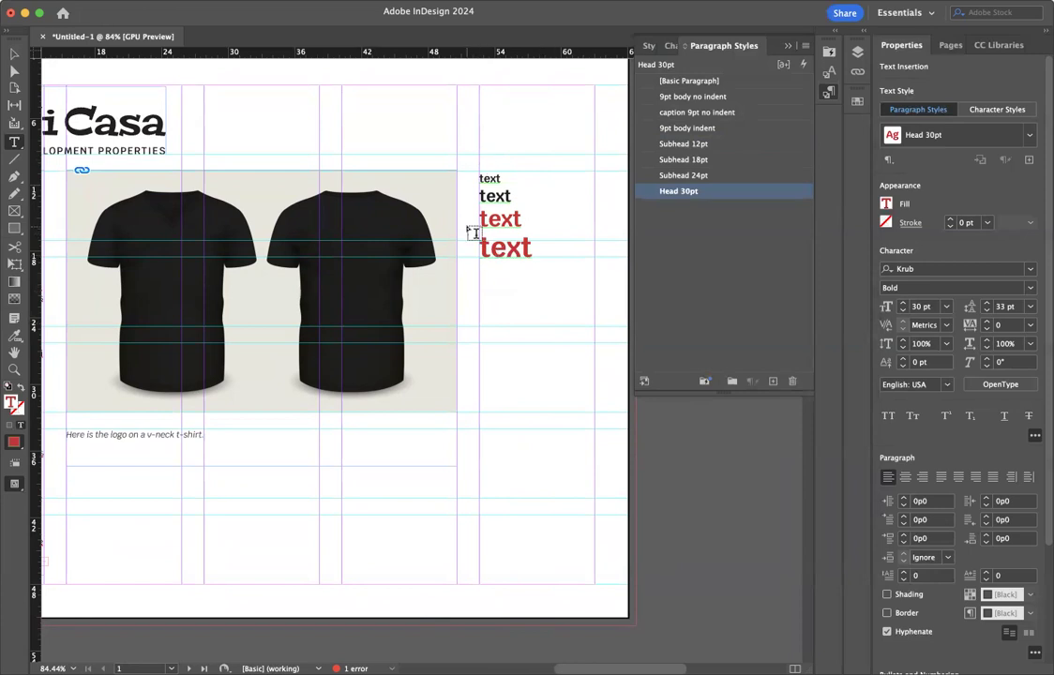
# Delete the whole text frame containing the sample lines.
pyautogui.click(14, 54)
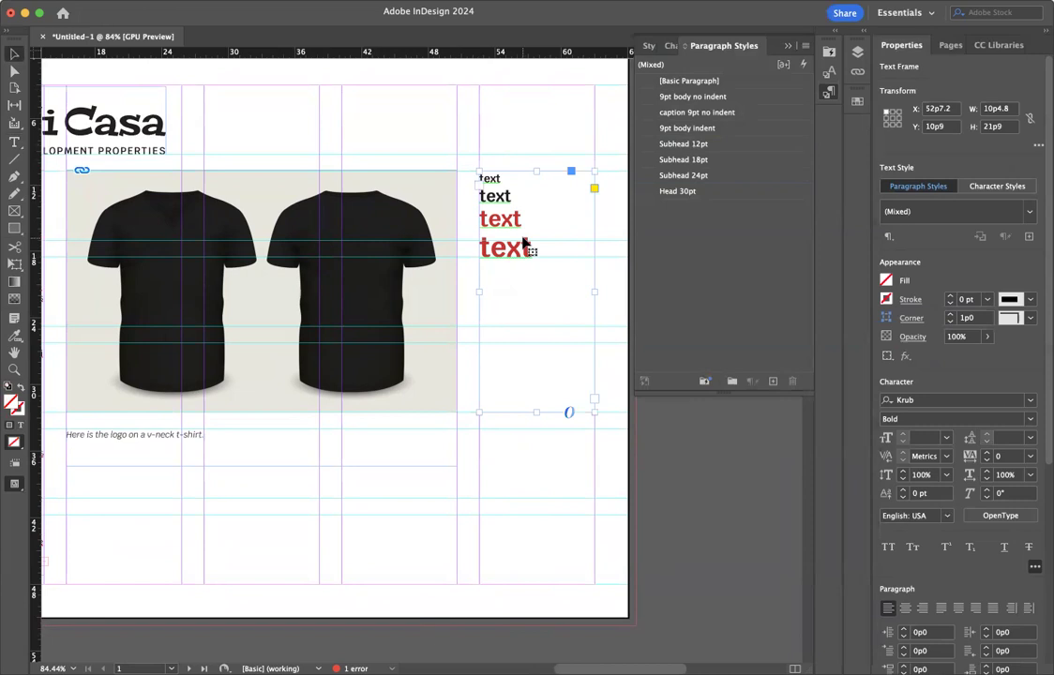
pyautogui.press('Delete')
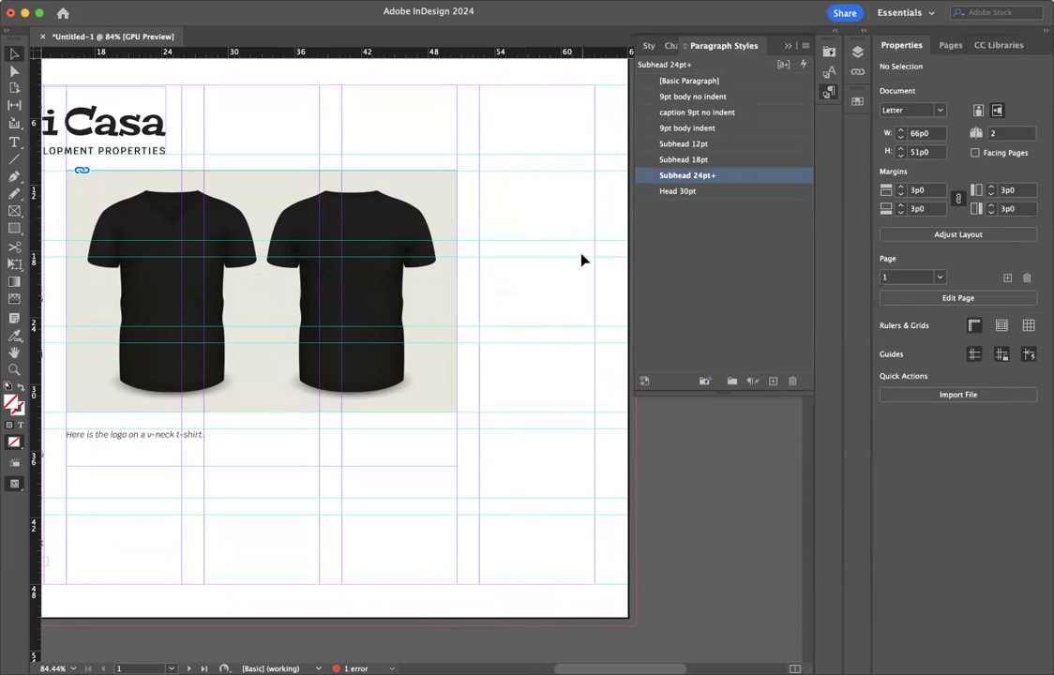
# Set the word "volorepudam" in the first body paragraph to Krub Italic.
pyautogui.hscroll(-3, 520, 242)
pyautogui.scroll(-1, 520, 242)
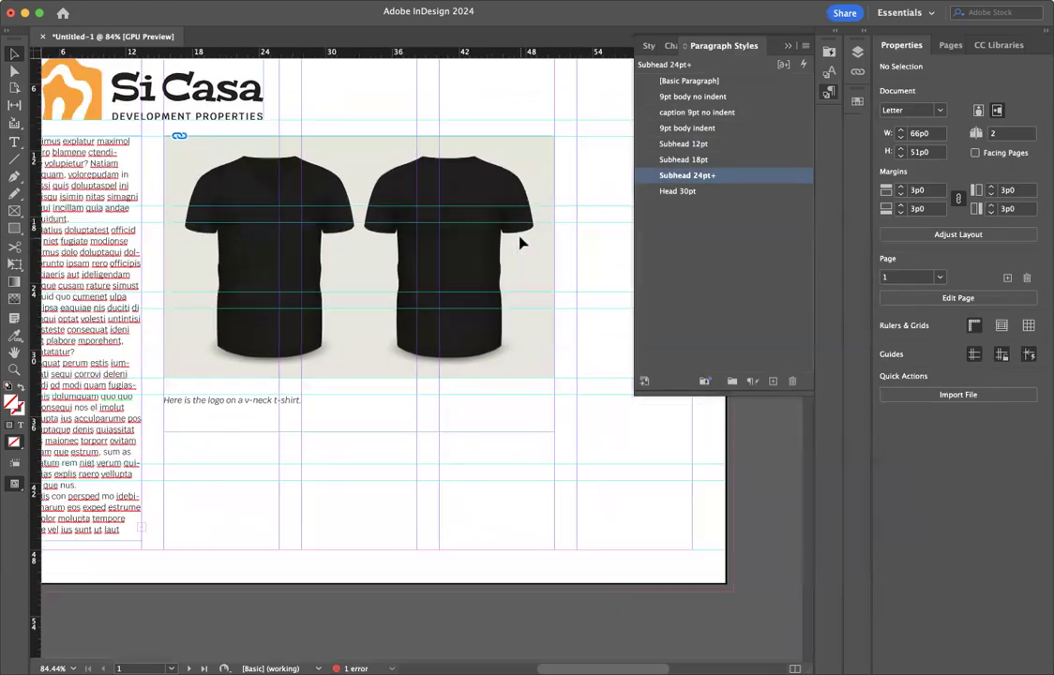
pyautogui.hscroll(-3, 521, 242)
pyautogui.scroll(2, 521, 243)
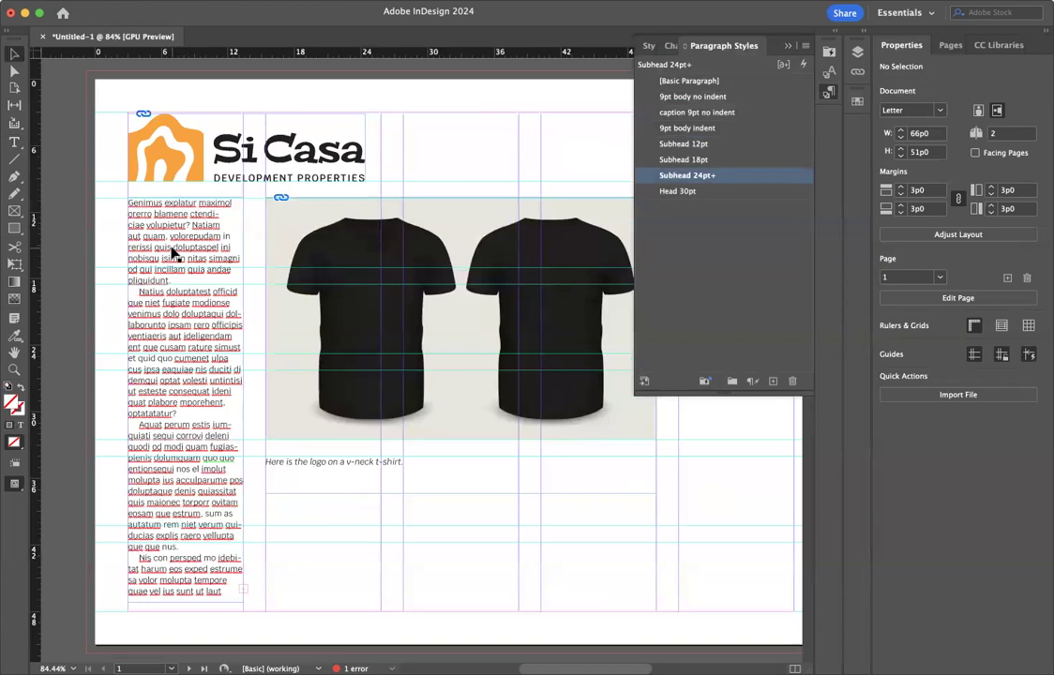
pyautogui.doubleClick(172, 246)
pyautogui.moveTo(169, 237); pyautogui.dragTo(227, 246)
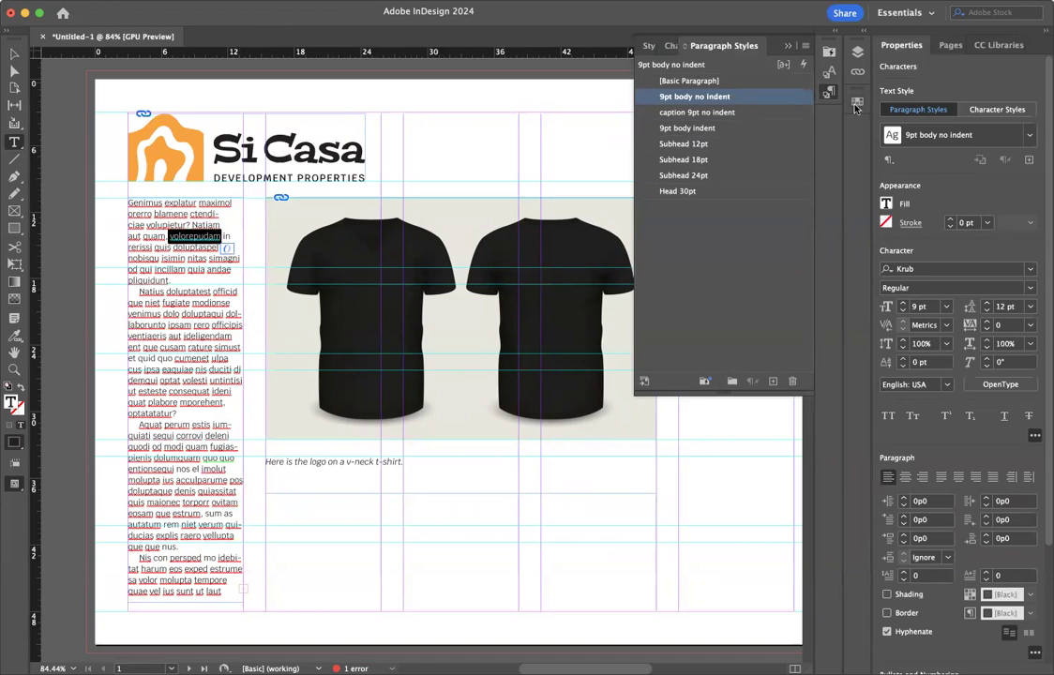
pyautogui.click(1029, 288)
# Create a character style named "italic" from the selected italic word, with only the Italic font style defined.
pyautogui.click(419, 11)
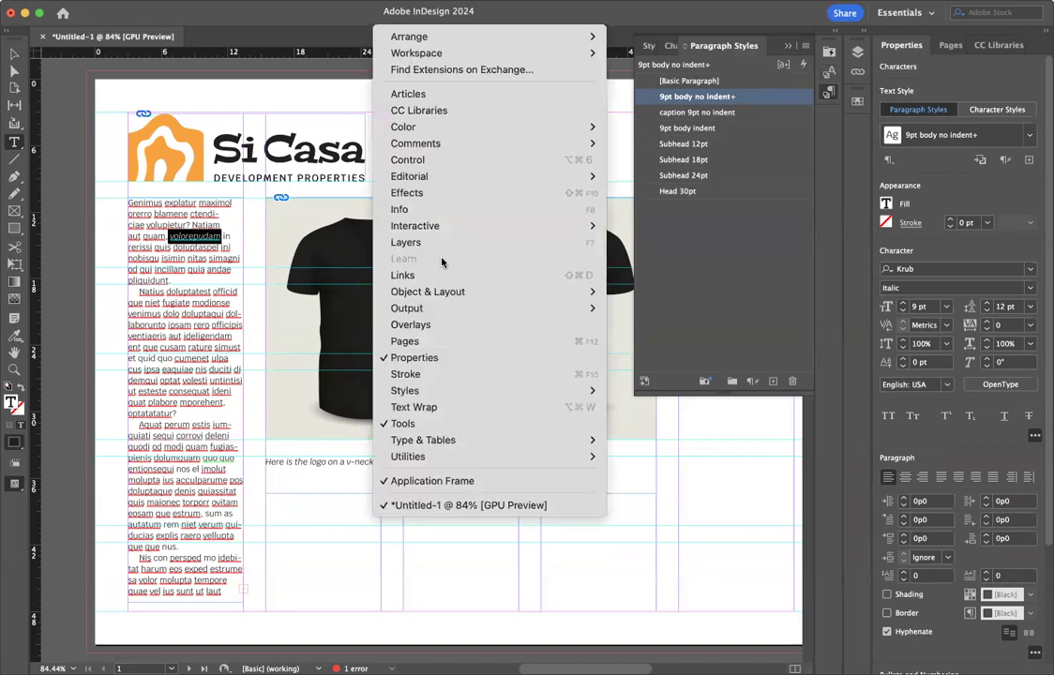
pyautogui.moveTo(522, 397)
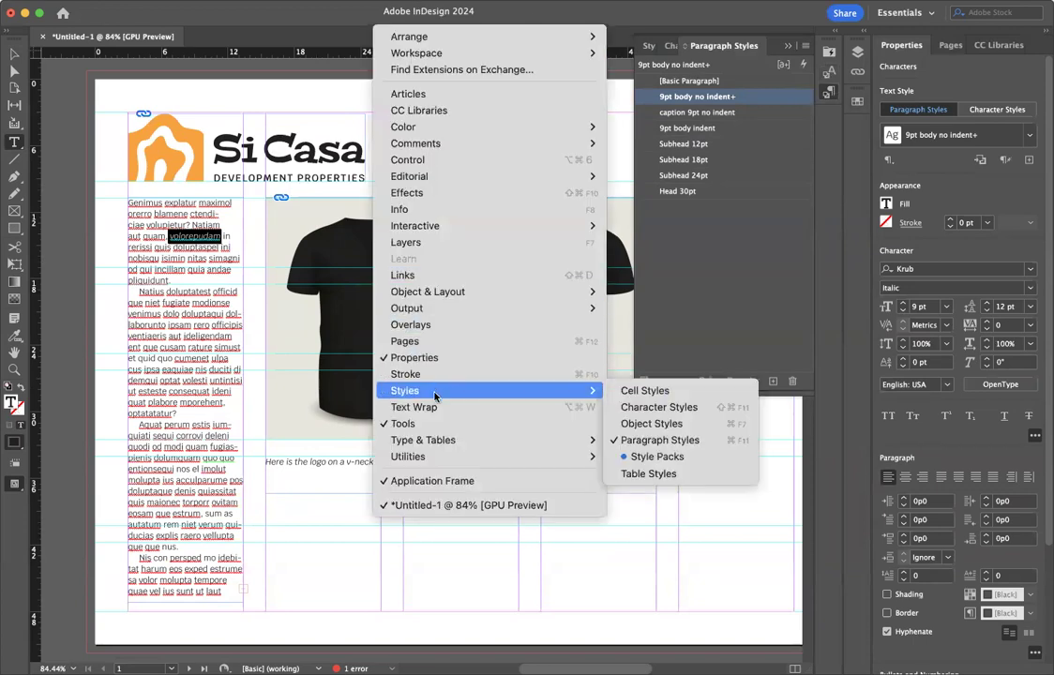
pyautogui.click(672, 409)
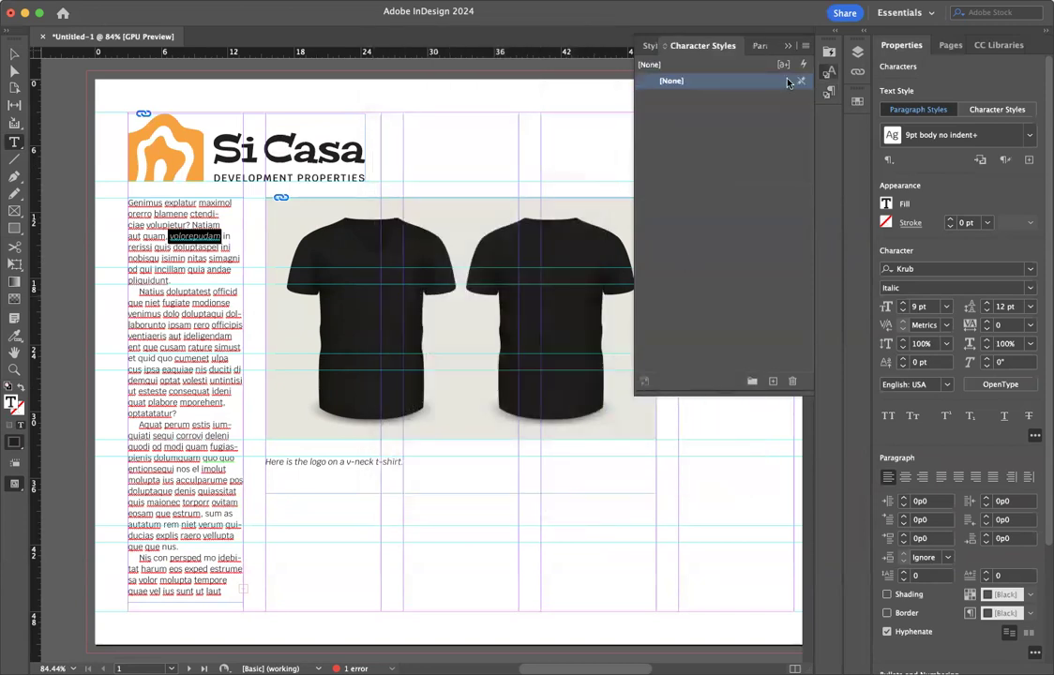
pyautogui.click(803, 47)
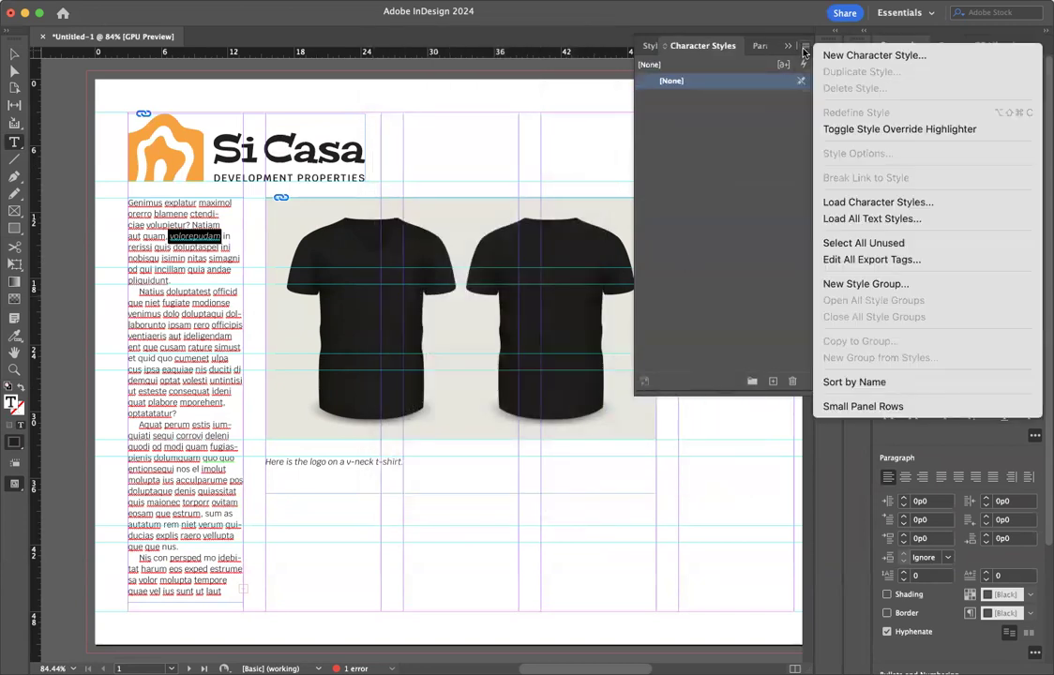
pyautogui.click(834, 54)
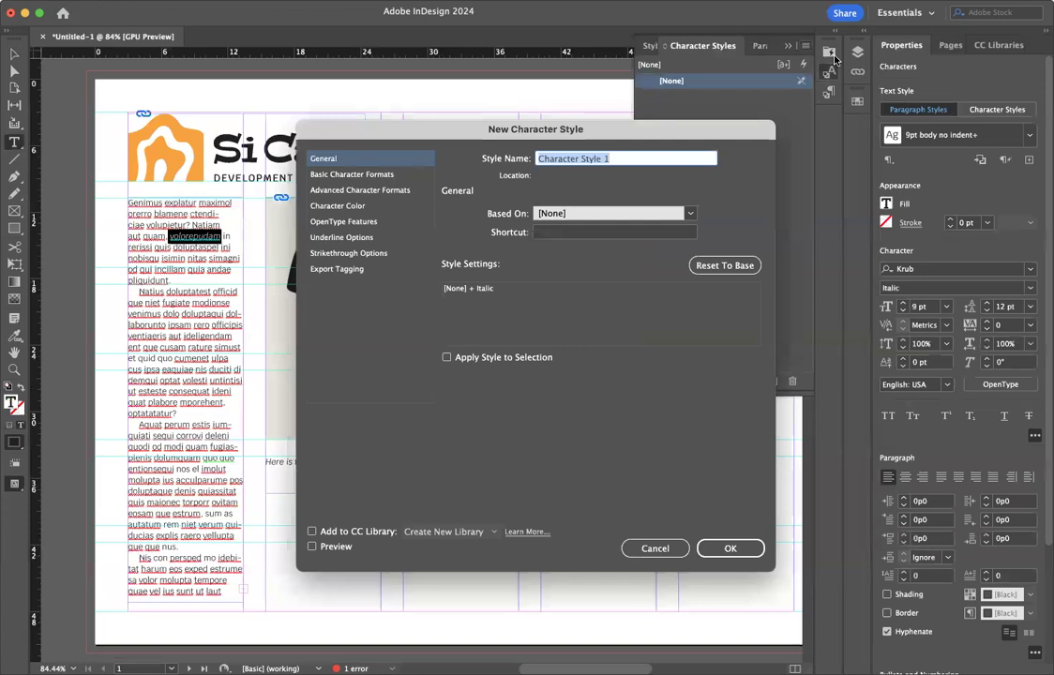
pyautogui.click(345, 176)
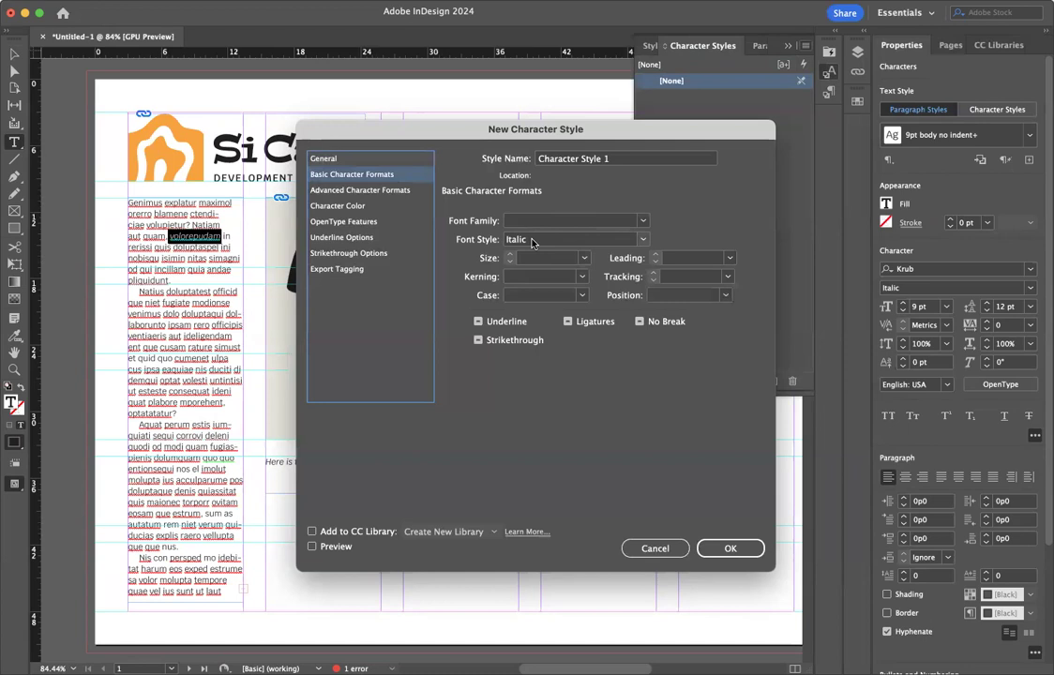
pyautogui.moveTo(614, 159); pyautogui.dragTo(512, 162)
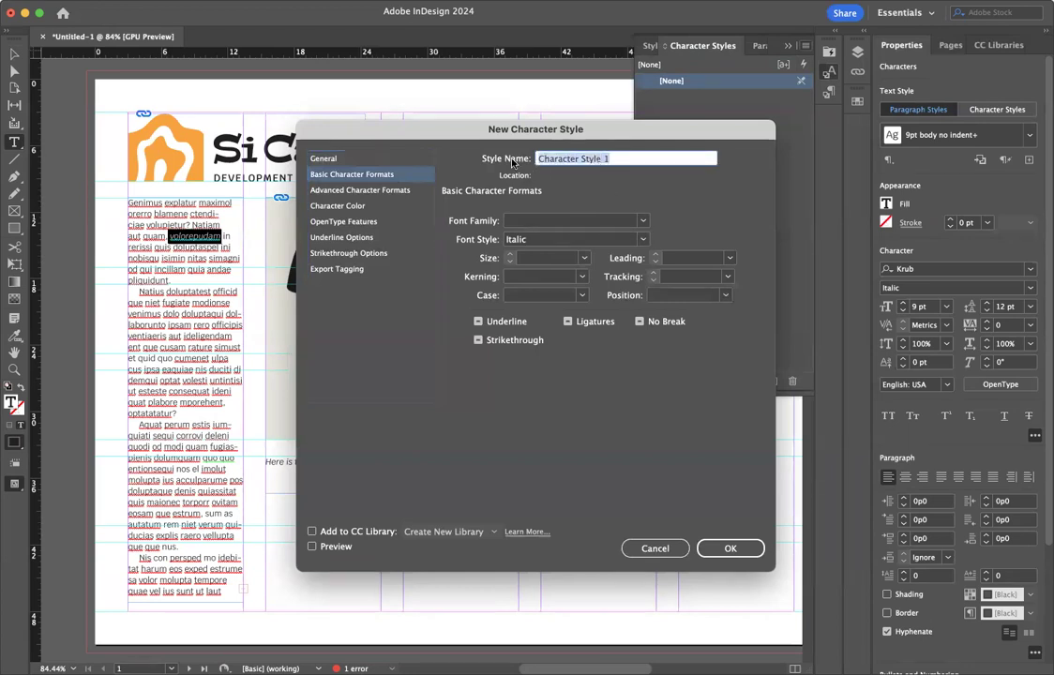
pyautogui.write('Itali')
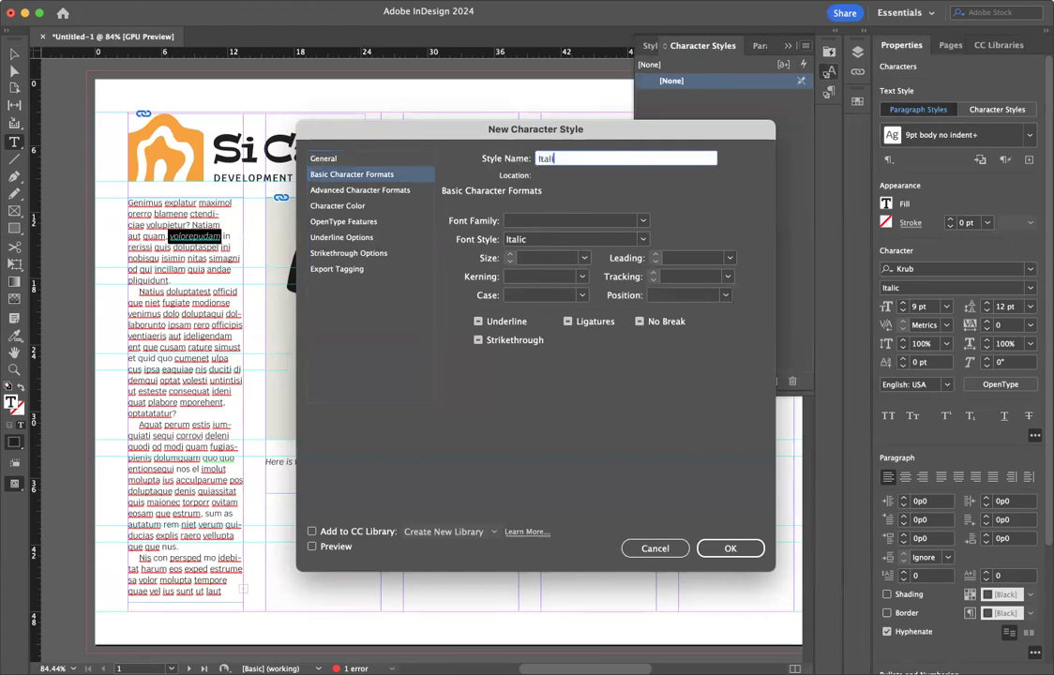
pyautogui.press('BackSpace')
pyautogui.press('BackSpace')
pyautogui.press('BackSpace')
pyautogui.press('BackSpace')
pyautogui.write('ital')
pyautogui.click(718, 549)
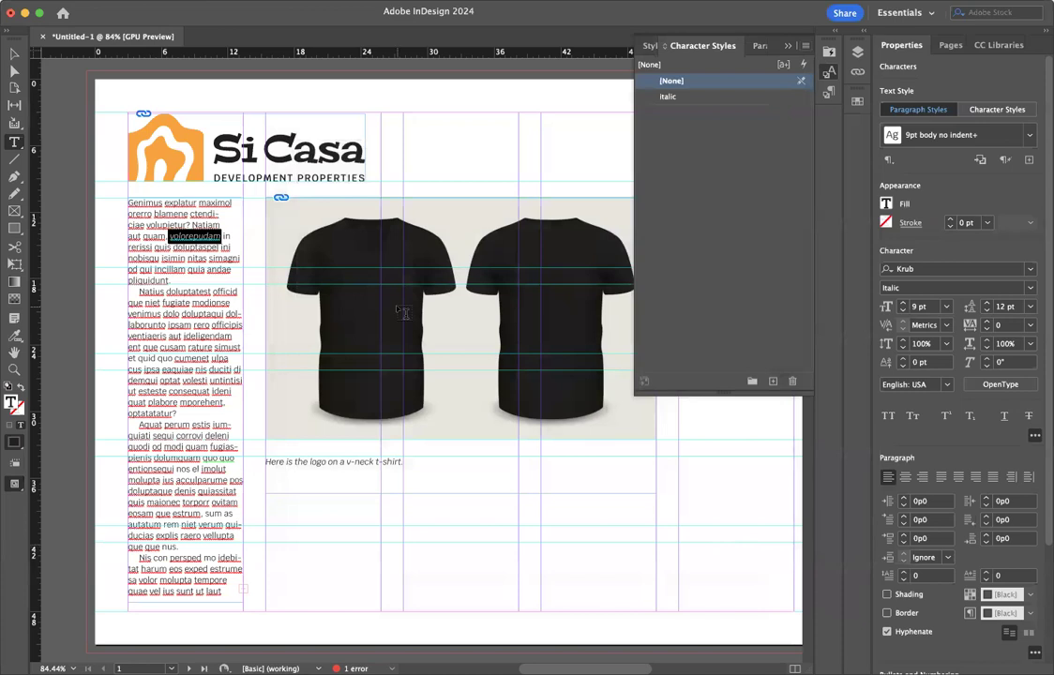
# Set the selected word "volorepudam" to Krub Bold and create a character style named "bold" from it.
pyautogui.click(993, 287)
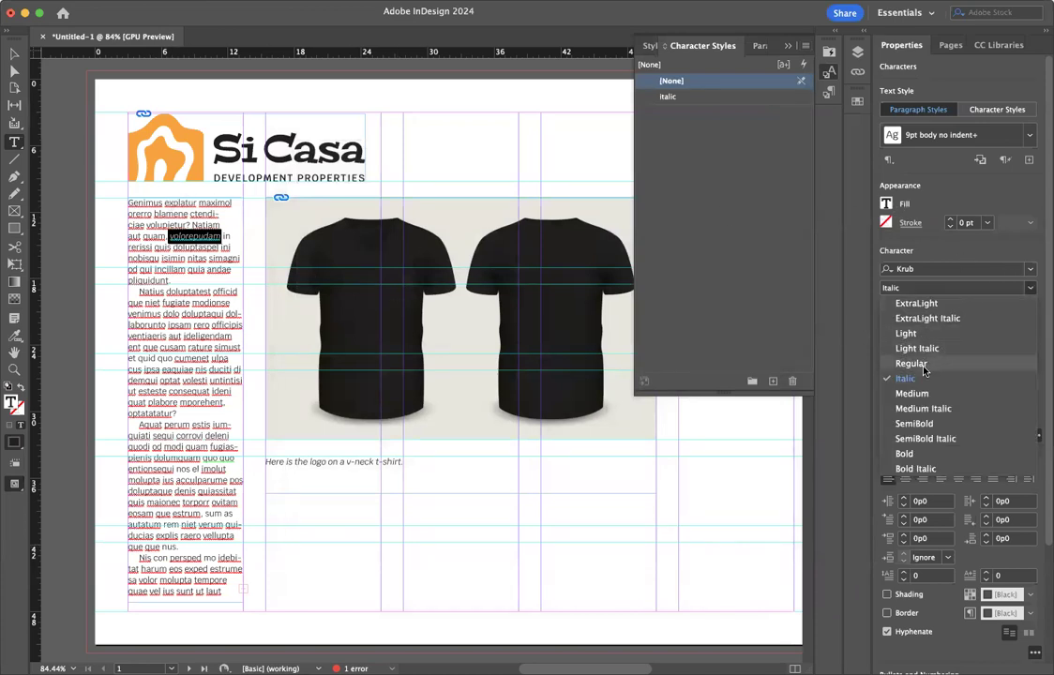
pyautogui.click(907, 454)
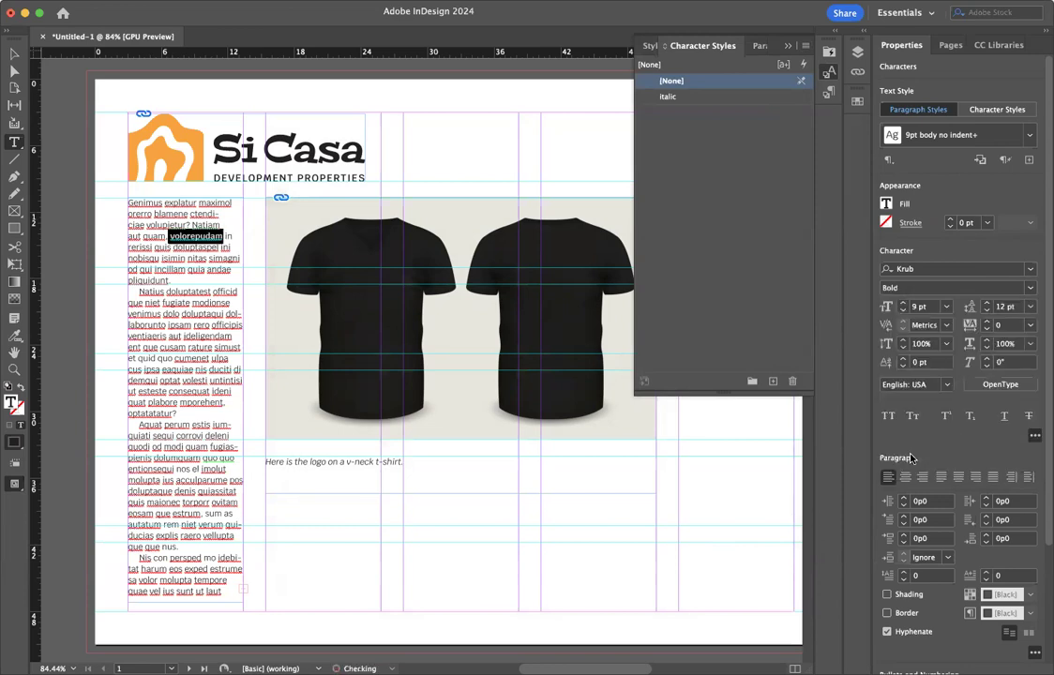
pyautogui.click(804, 50)
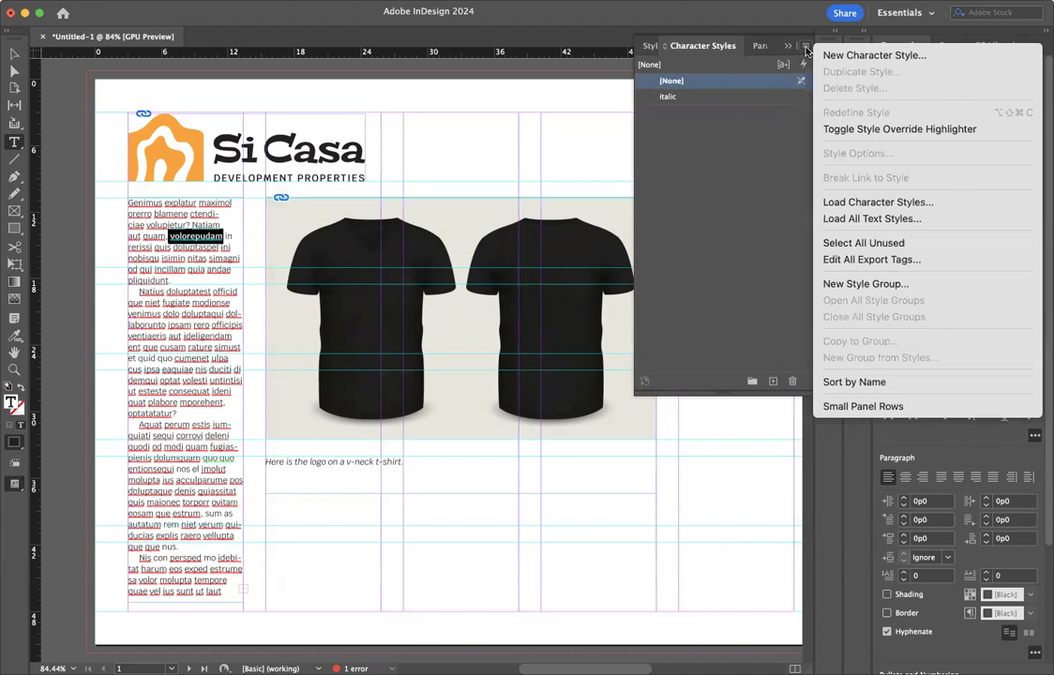
pyautogui.click(830, 59)
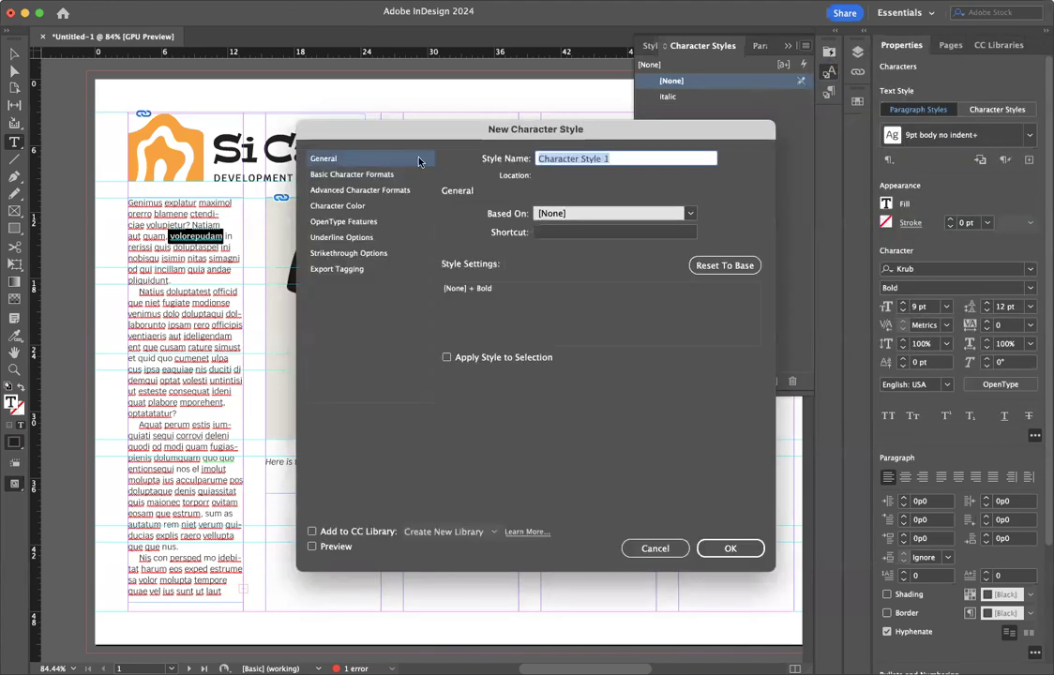
pyautogui.click(375, 176)
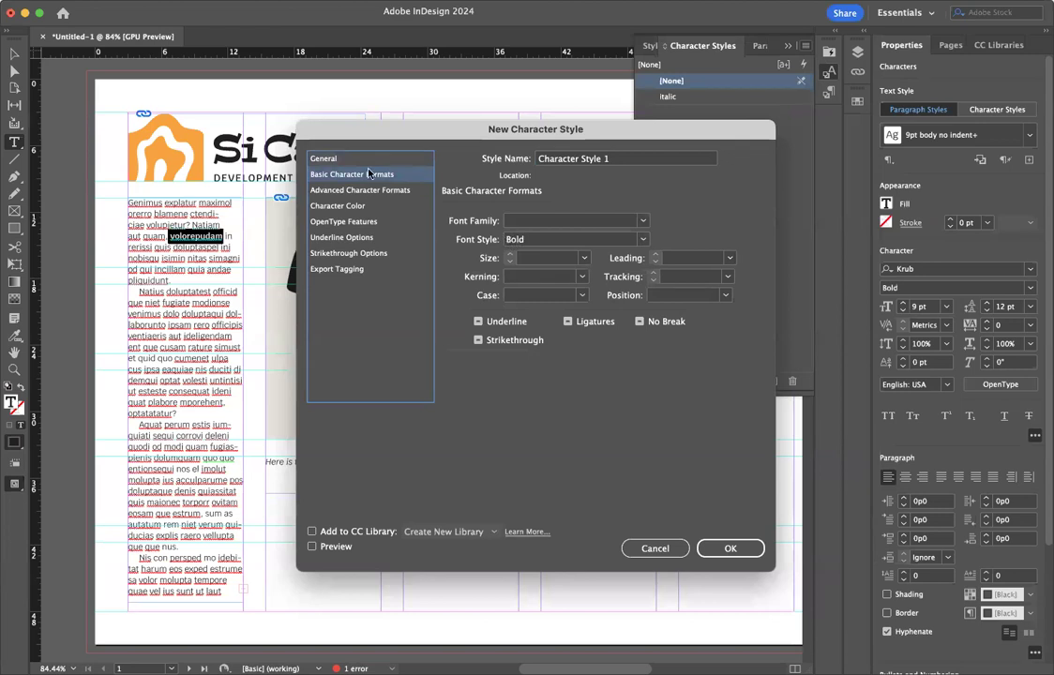
pyautogui.click(325, 158)
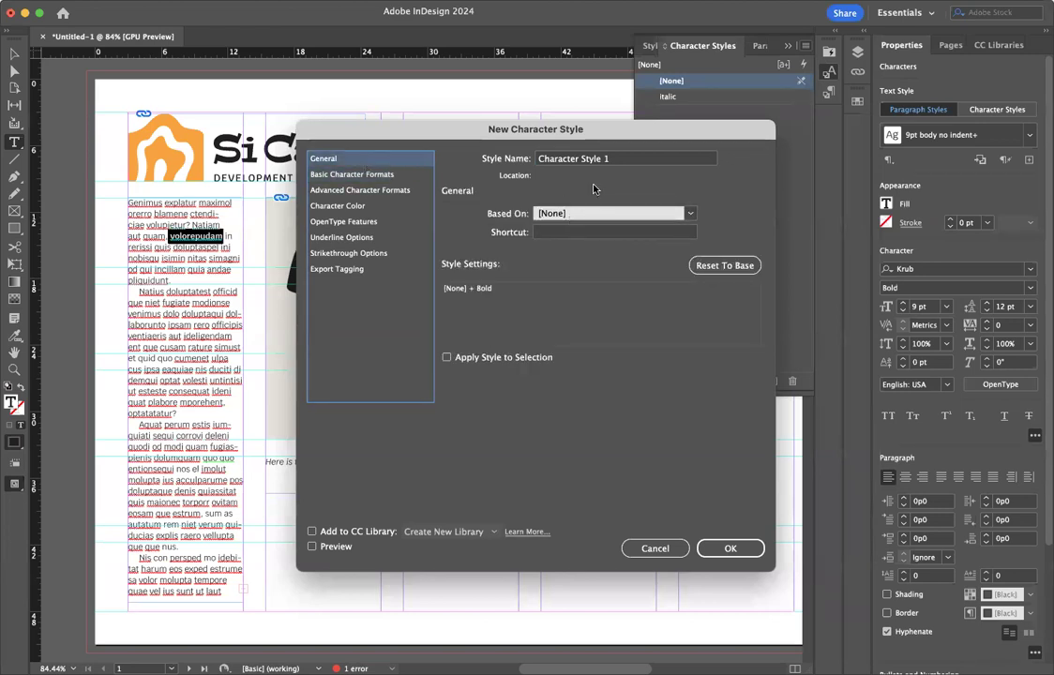
pyautogui.tripleClick(553, 158)
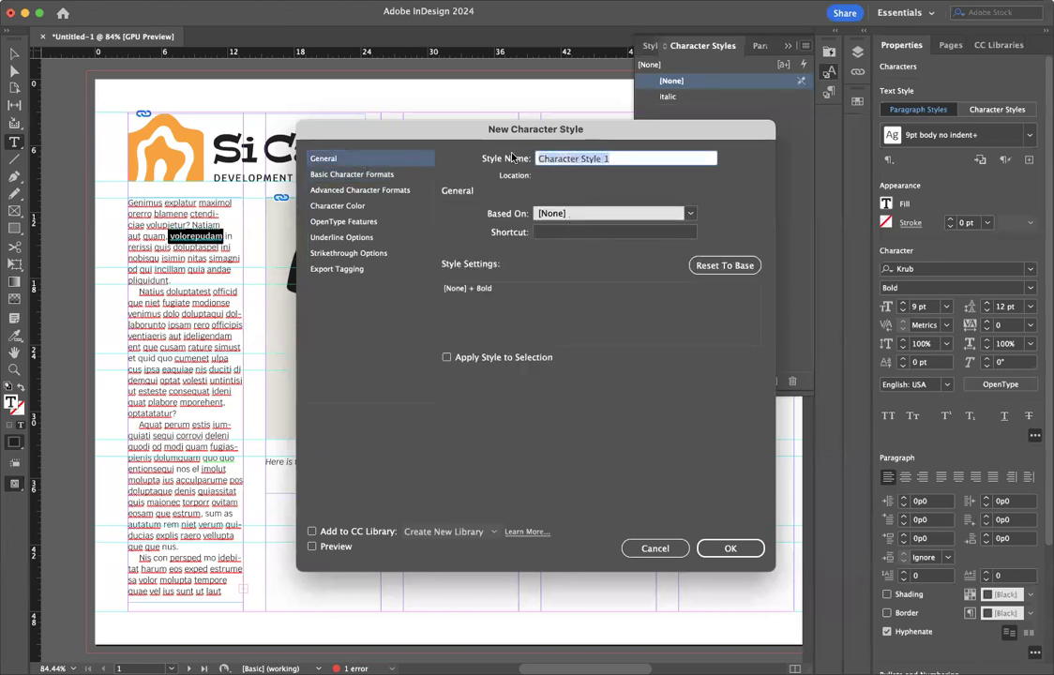
pyautogui.write('Em')
pyautogui.press('BackSpace')
pyautogui.press('BackSpace')
pyautogui.write('bold')
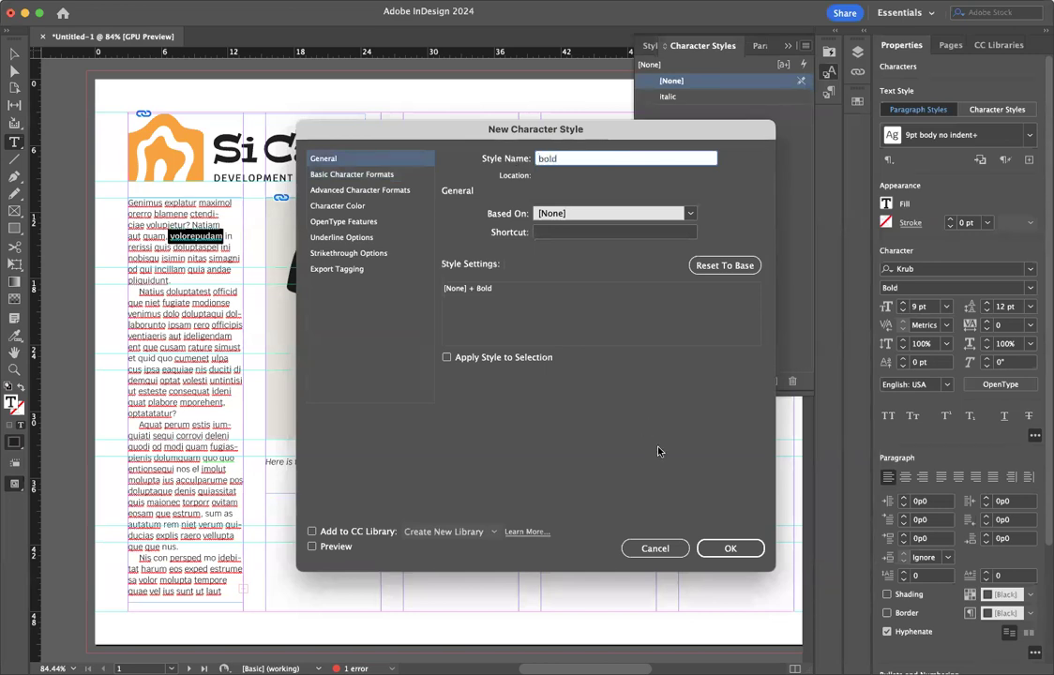
pyautogui.click(731, 547)
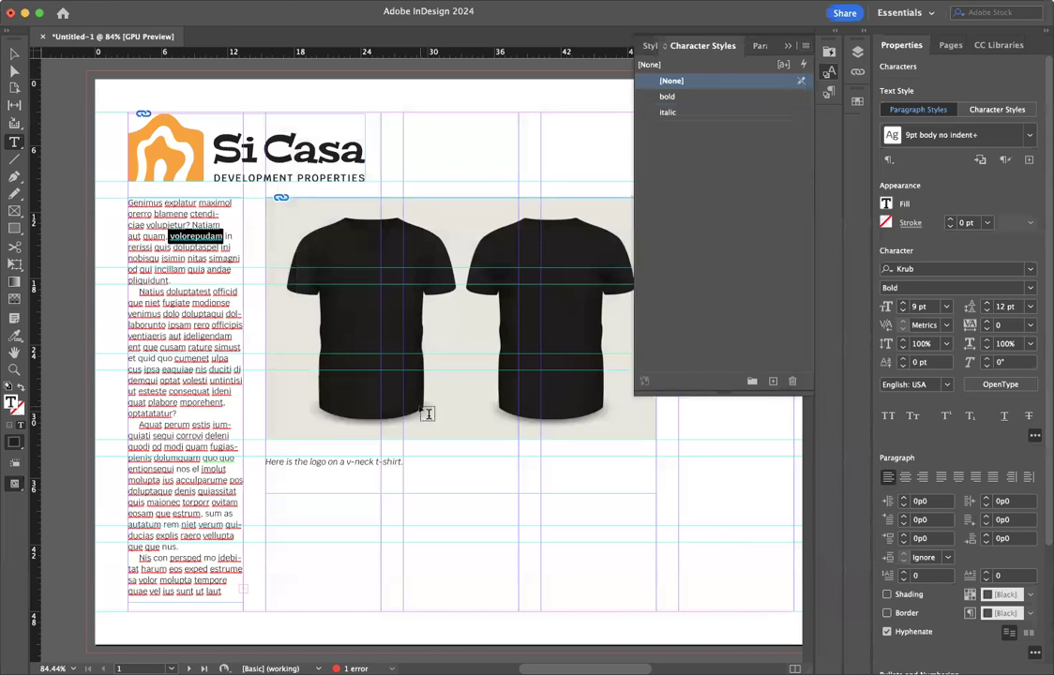
# Apply the "bold" character style to "doluptatest" in the second paragraph and "italic" to "quam" in the third.
pyautogui.doubleClick(185, 291)
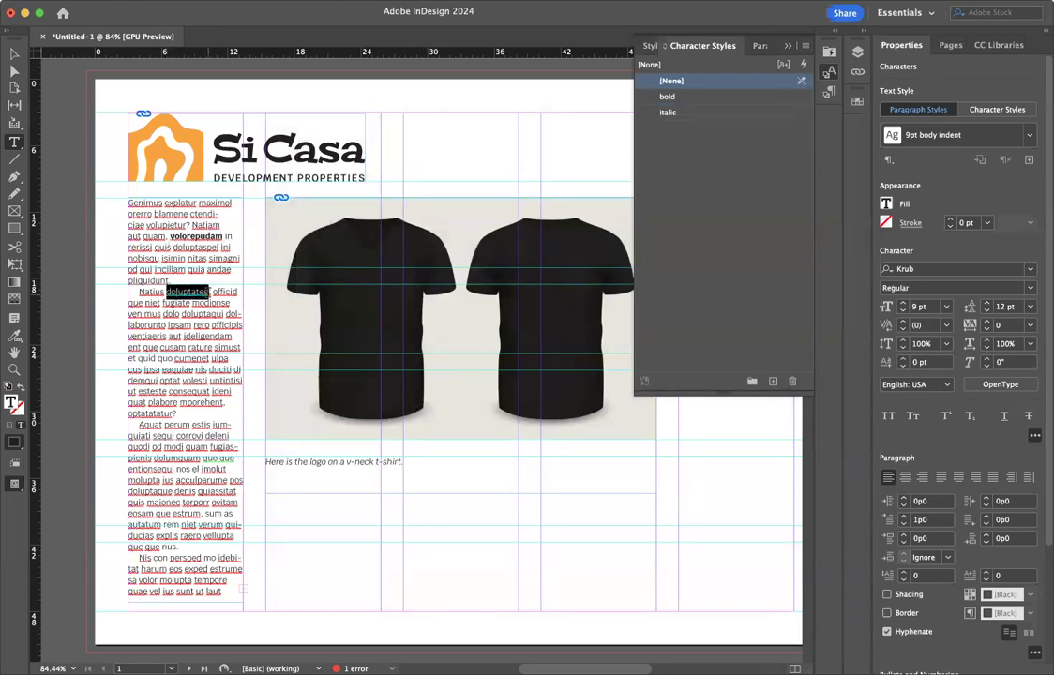
pyautogui.click(667, 96)
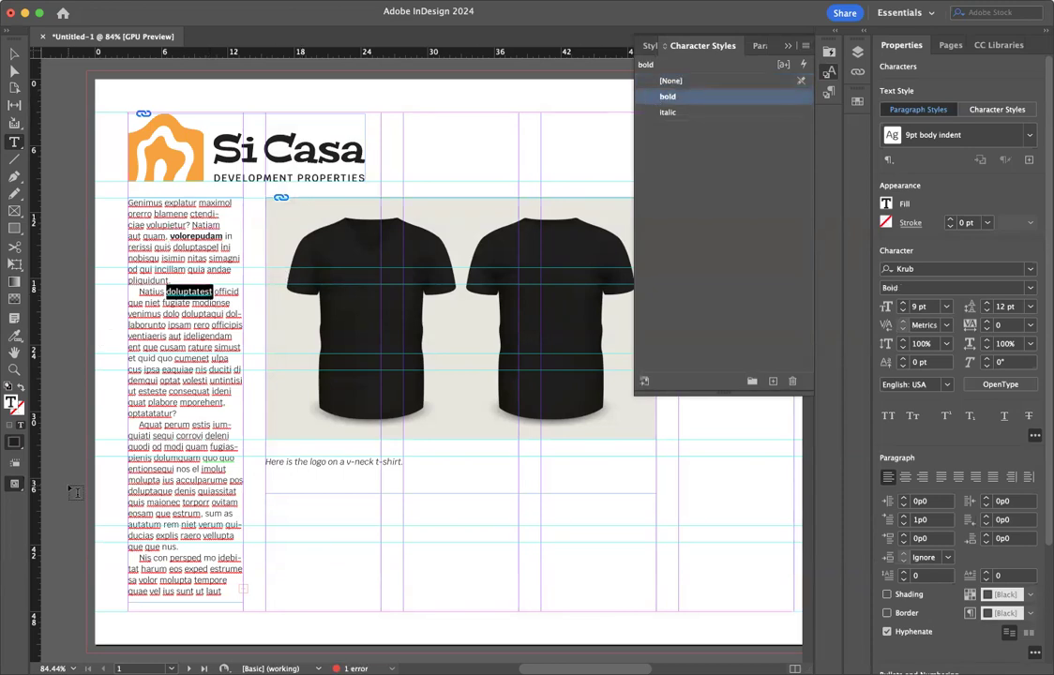
pyautogui.click(309, 461)
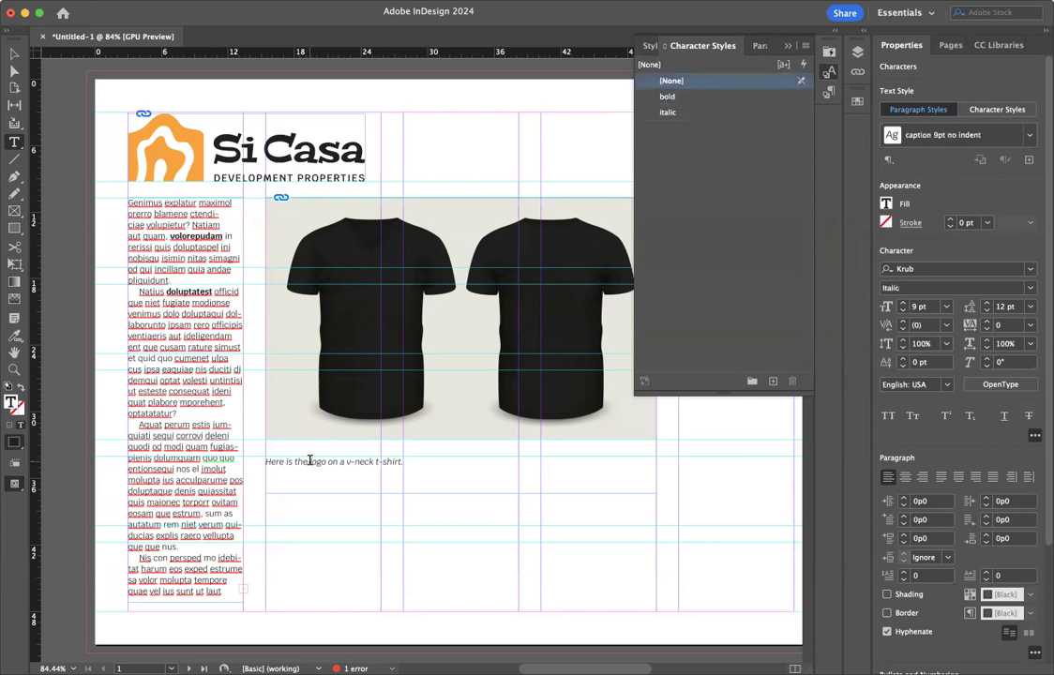
pyautogui.doubleClick(193, 447)
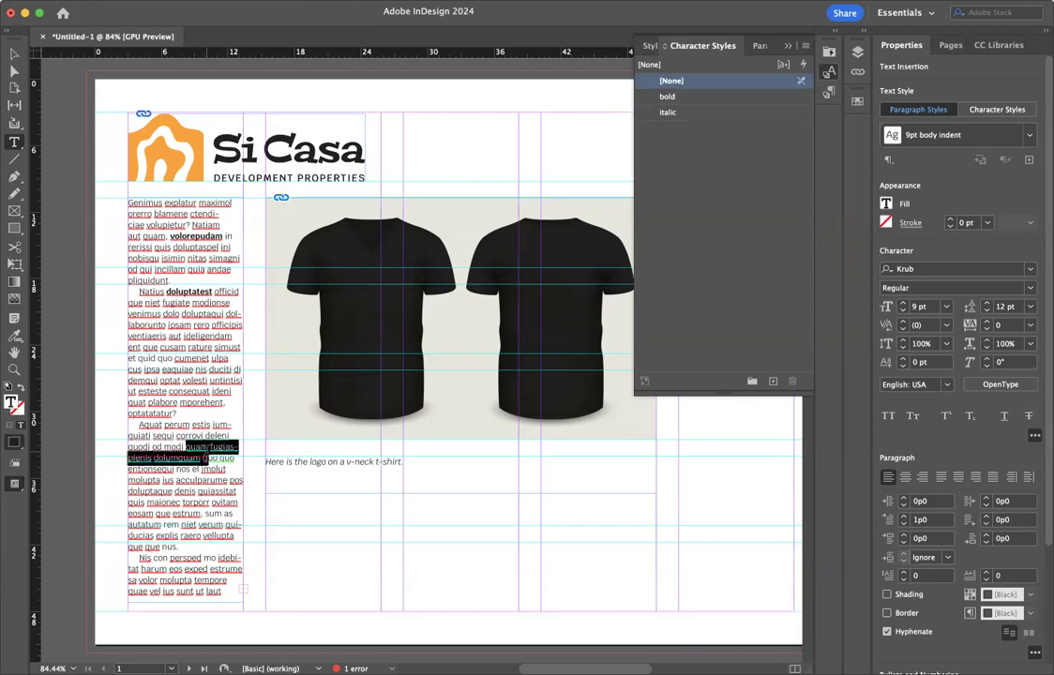
pyautogui.click(666, 112)
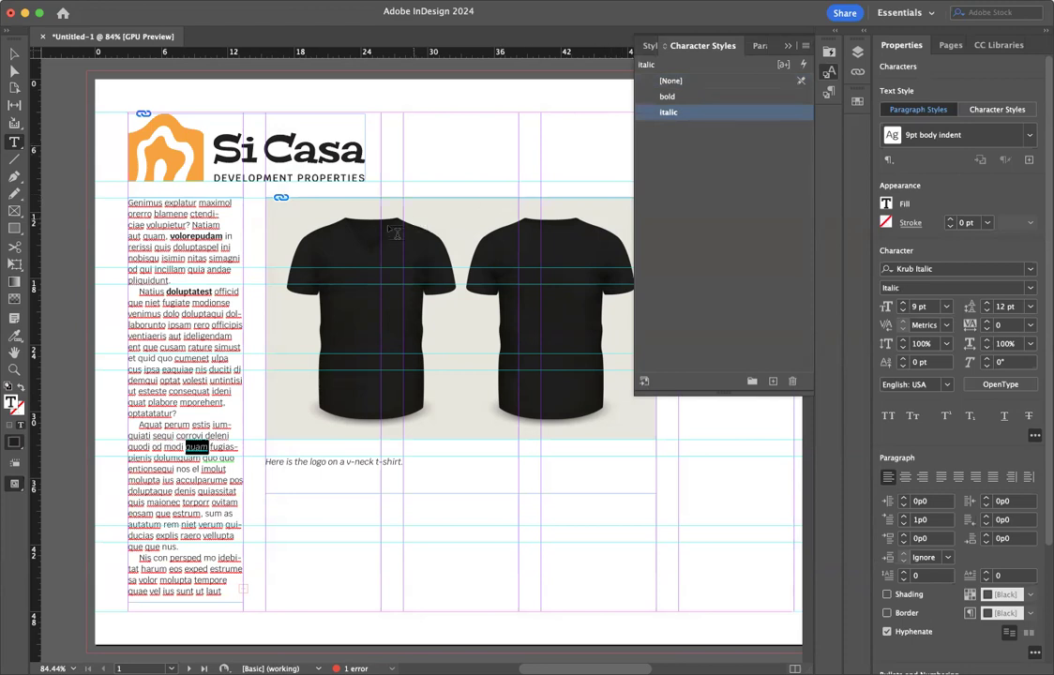
pyautogui.click(606, 117)
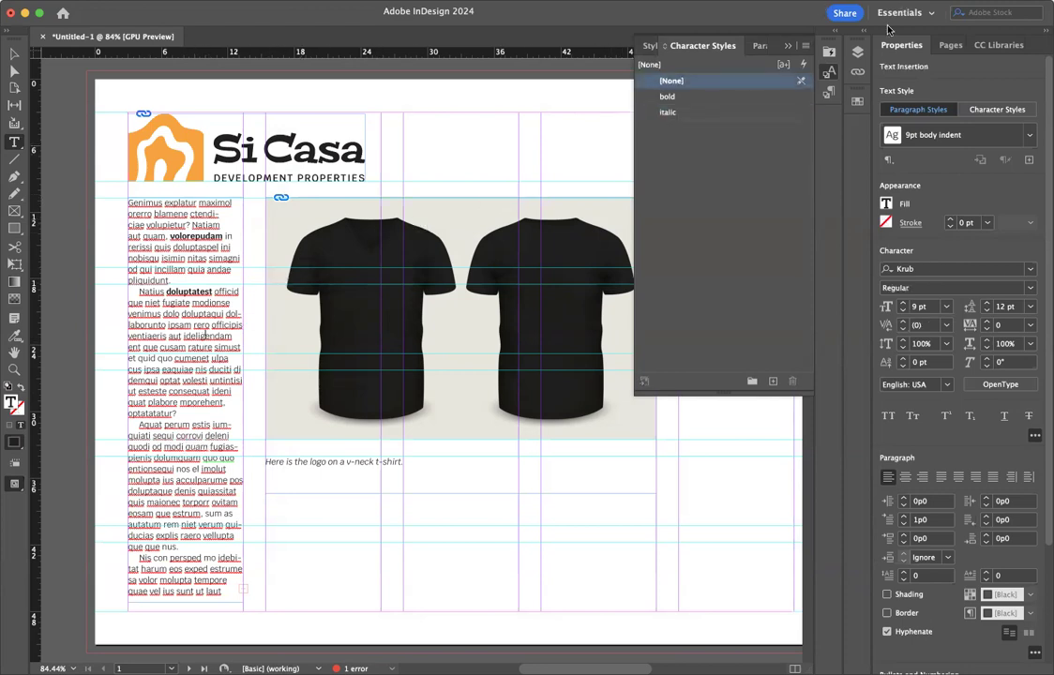
# Create a character style named "Regular" with only the font style set to Regular.
pyautogui.click(804, 45)
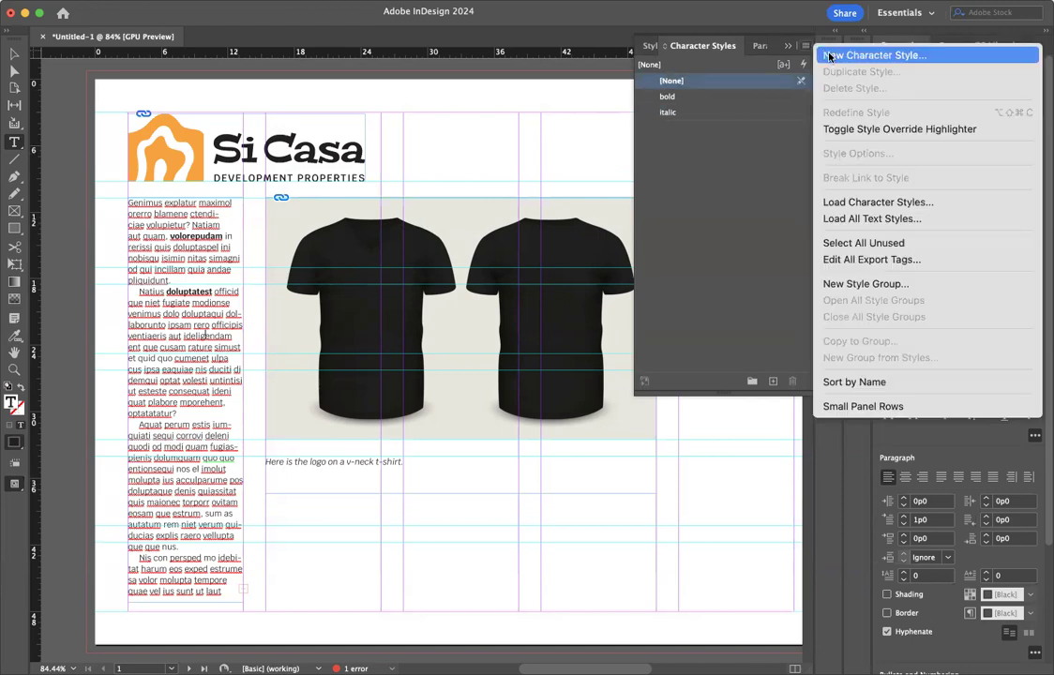
pyautogui.click(828, 57)
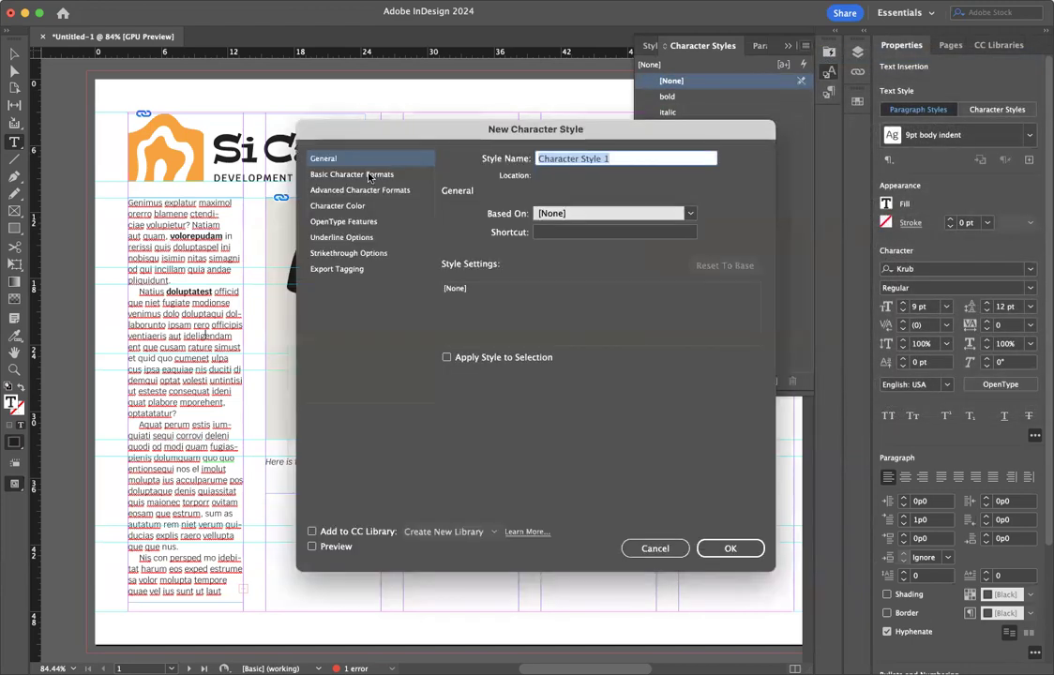
pyautogui.click(370, 177)
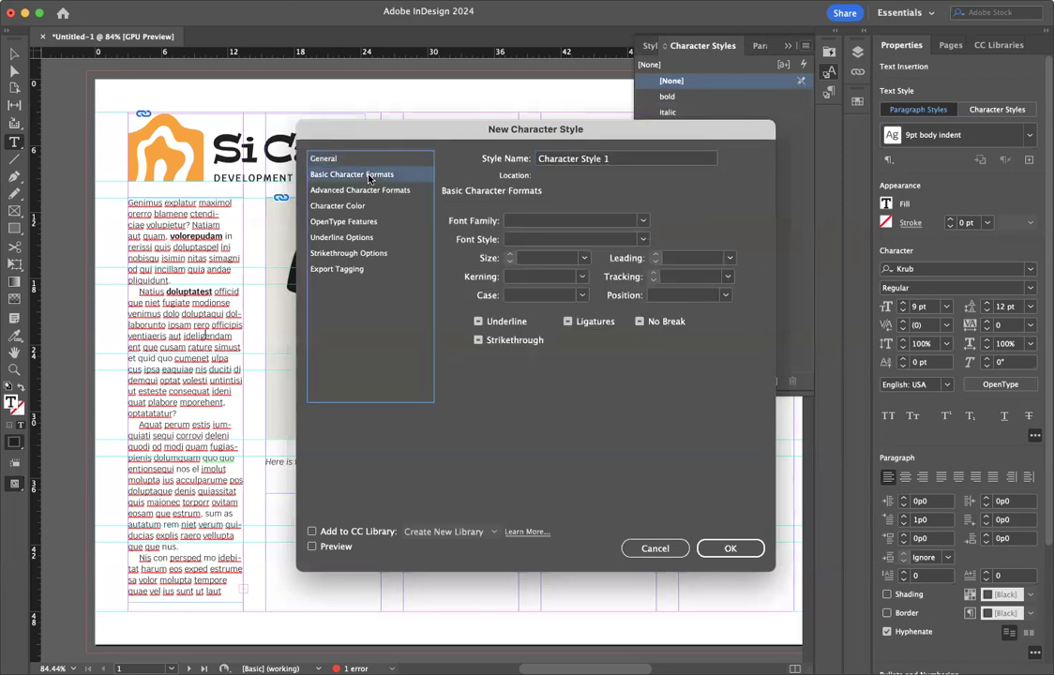
pyautogui.click(520, 240)
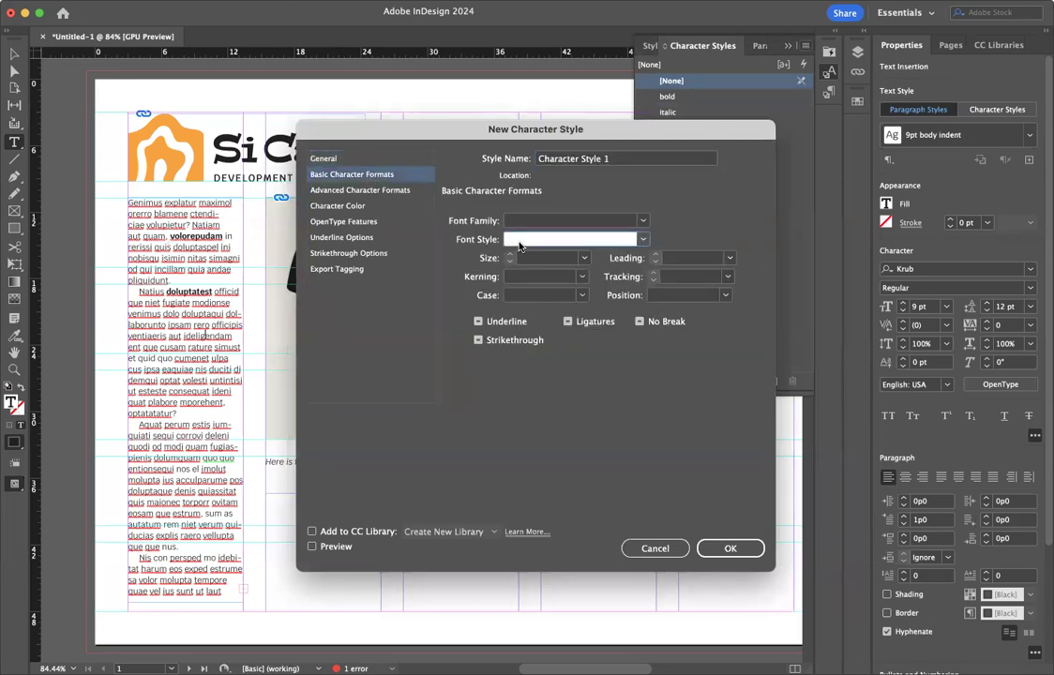
pyautogui.click(642, 240)
pyautogui.click(583, 255)
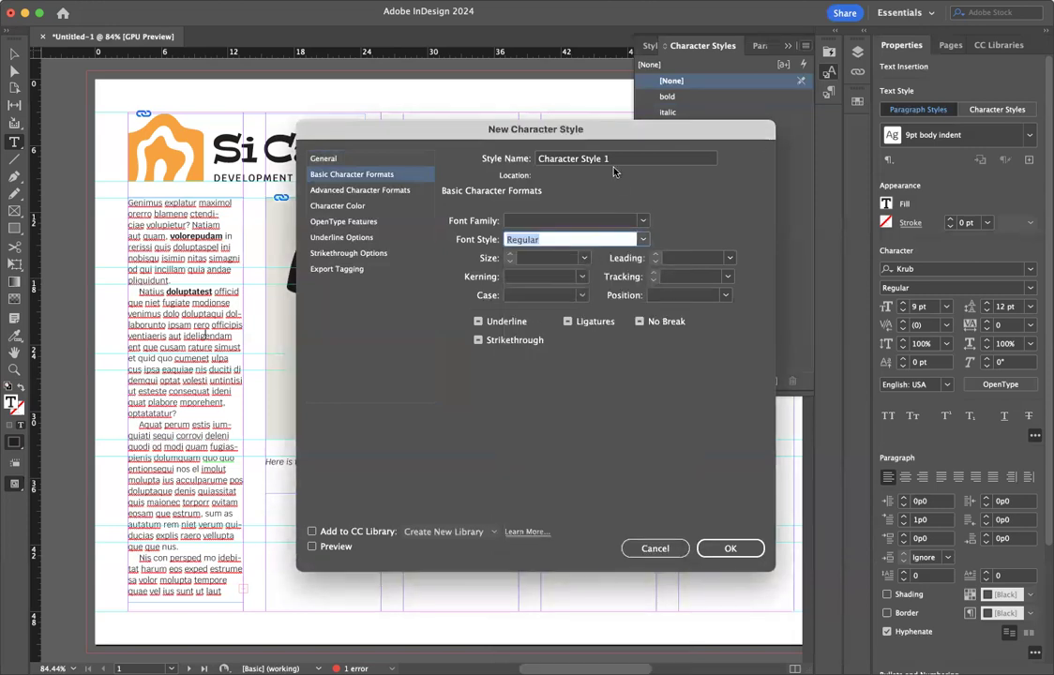
pyautogui.click(542, 159)
pyautogui.write('Regula')
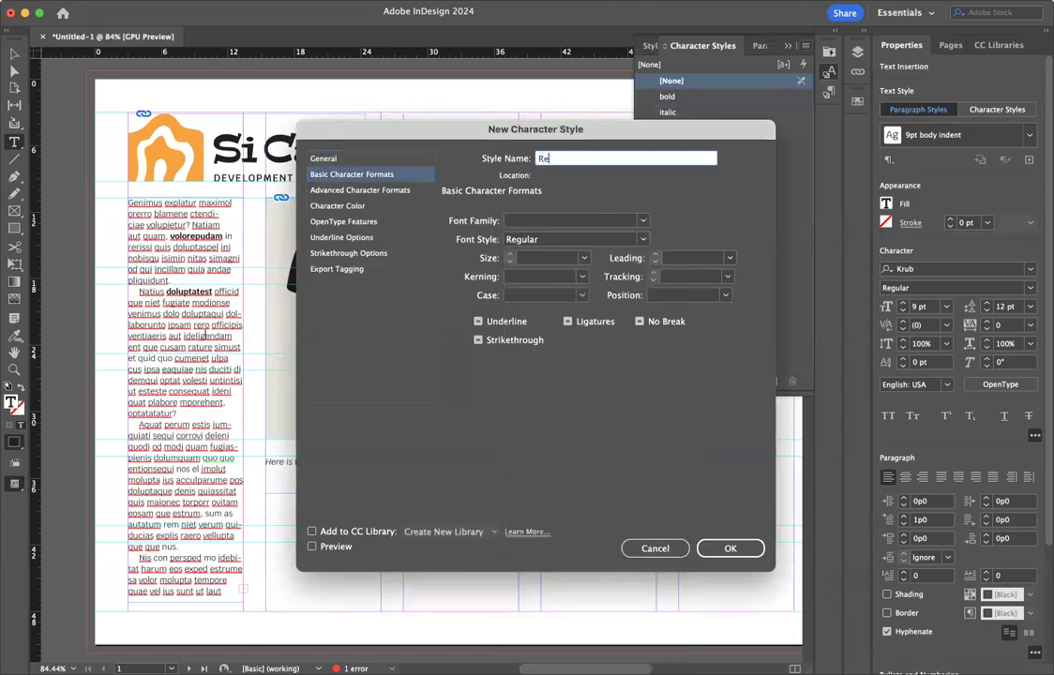
pyautogui.write('r')
pyautogui.click(724, 550)
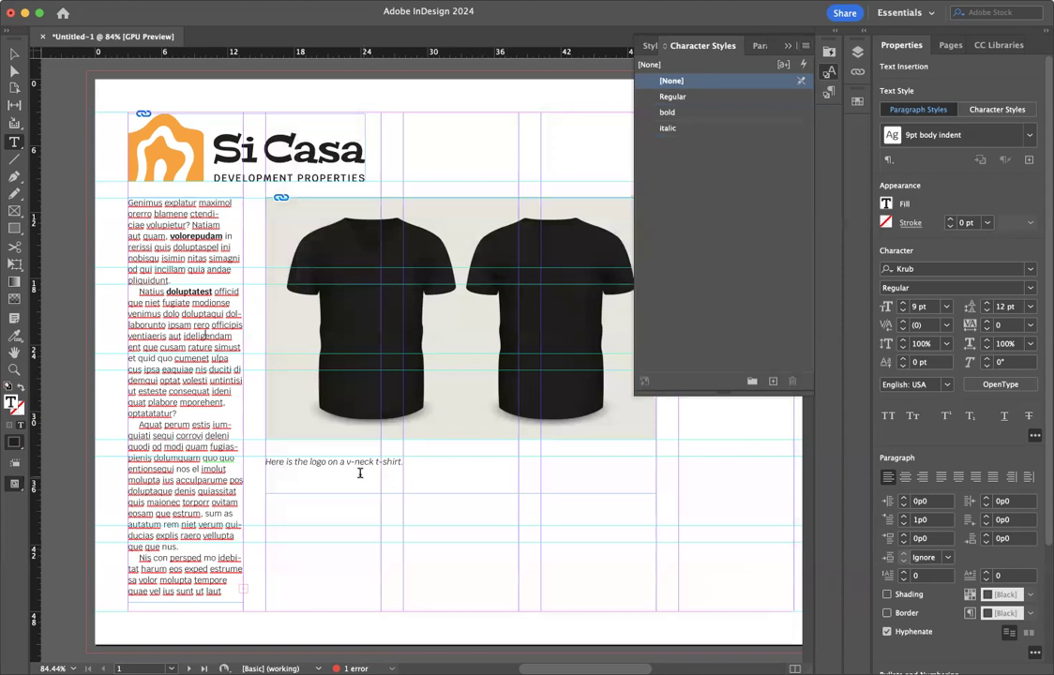
# Apply the "Regular" character style to the word "v-neck" in the t-shirt caption and deselect the text.
pyautogui.moveTo(347, 462); pyautogui.dragTo(374, 462)
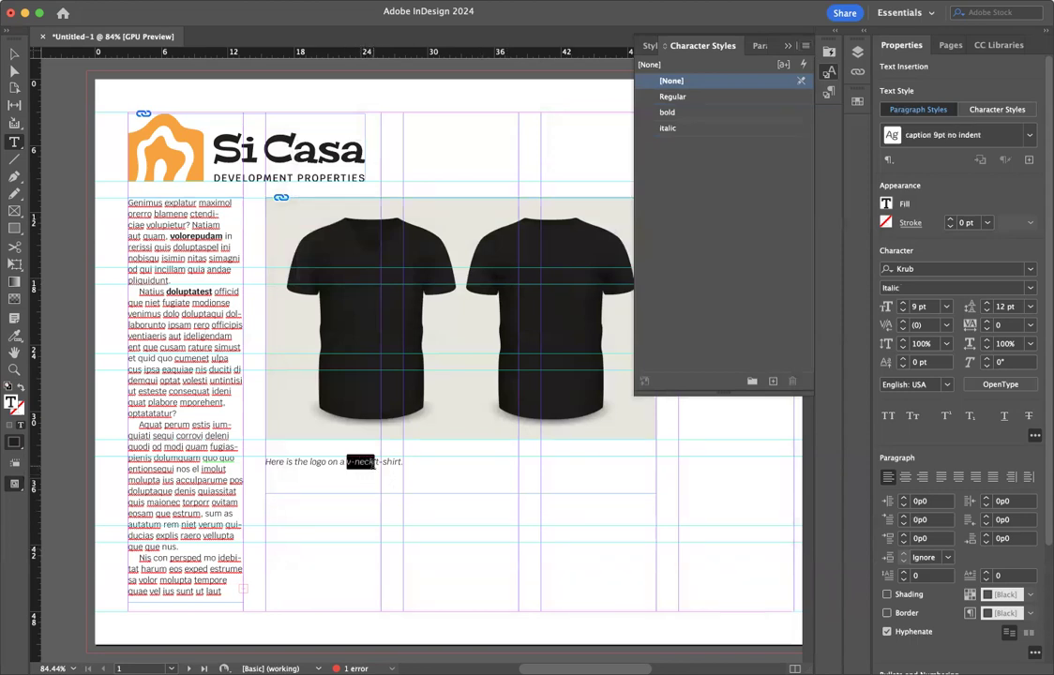
pyautogui.click(681, 97)
pyautogui.click(435, 513)
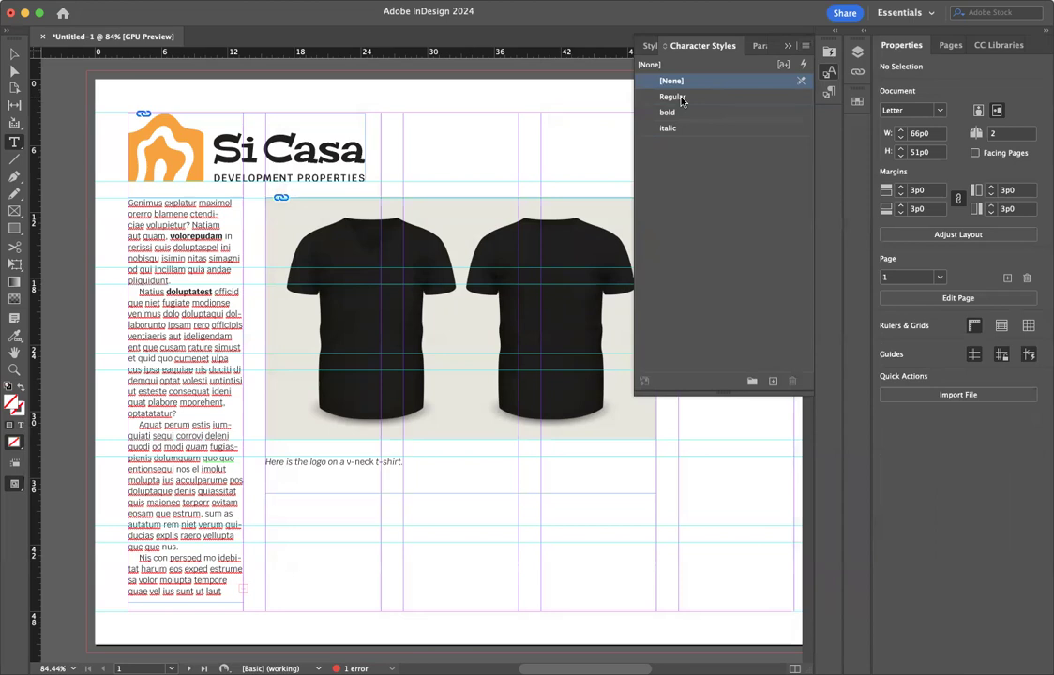
# Rename the "Regular" character style to lowercase "regular".
pyautogui.doubleClick(682, 97)
pyautogui.click(541, 164)
pyautogui.press('BackSpace')
pyautogui.write('r')
pyautogui.click(739, 551)
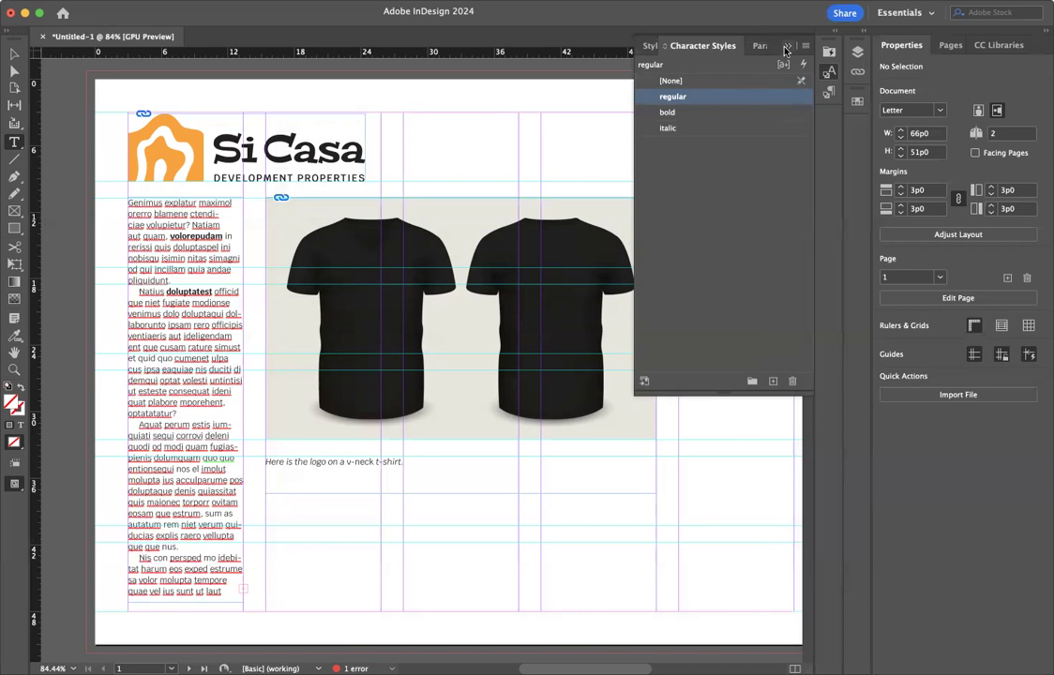
# Look over the style pack presets and the paragraph style list, and collapse the styles panels.
pyautogui.click(644, 51)
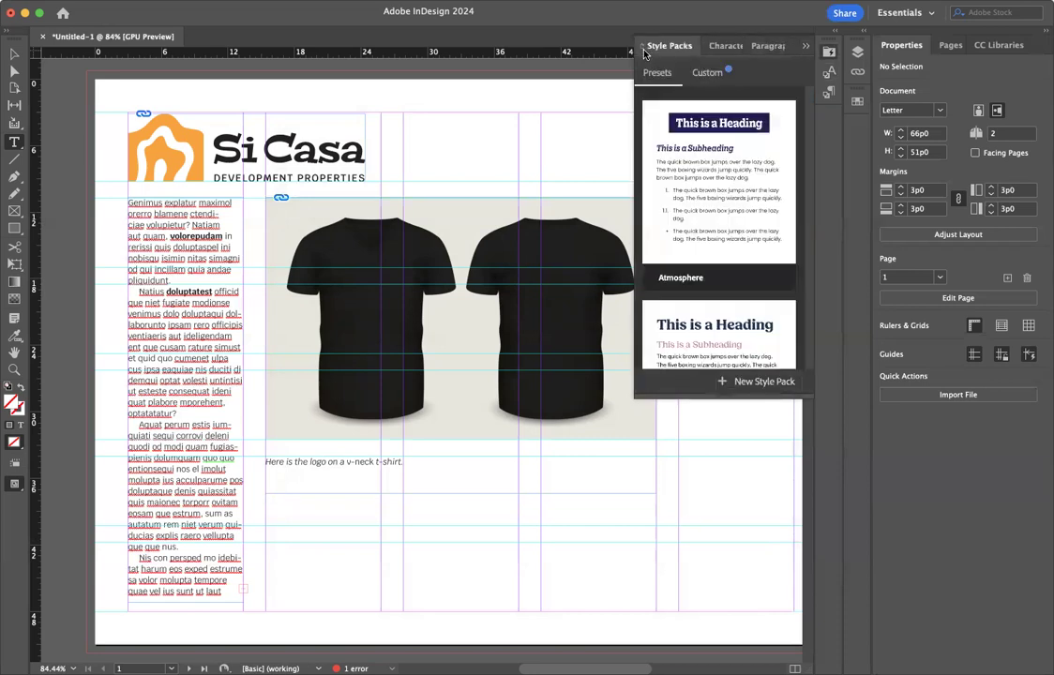
pyautogui.click(768, 45)
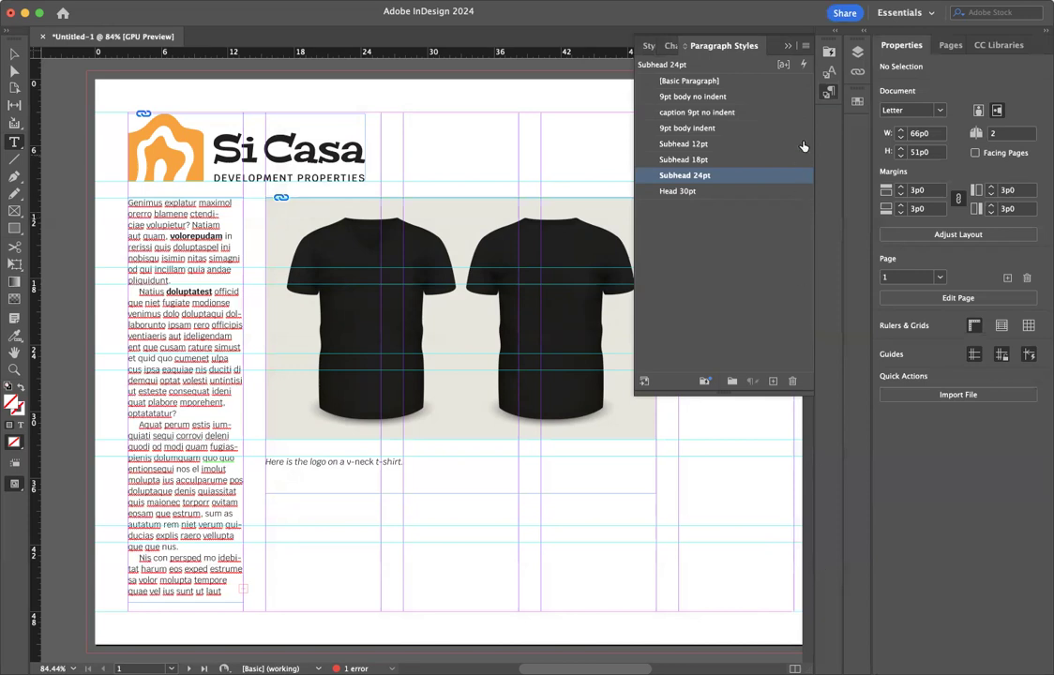
pyautogui.click(695, 45)
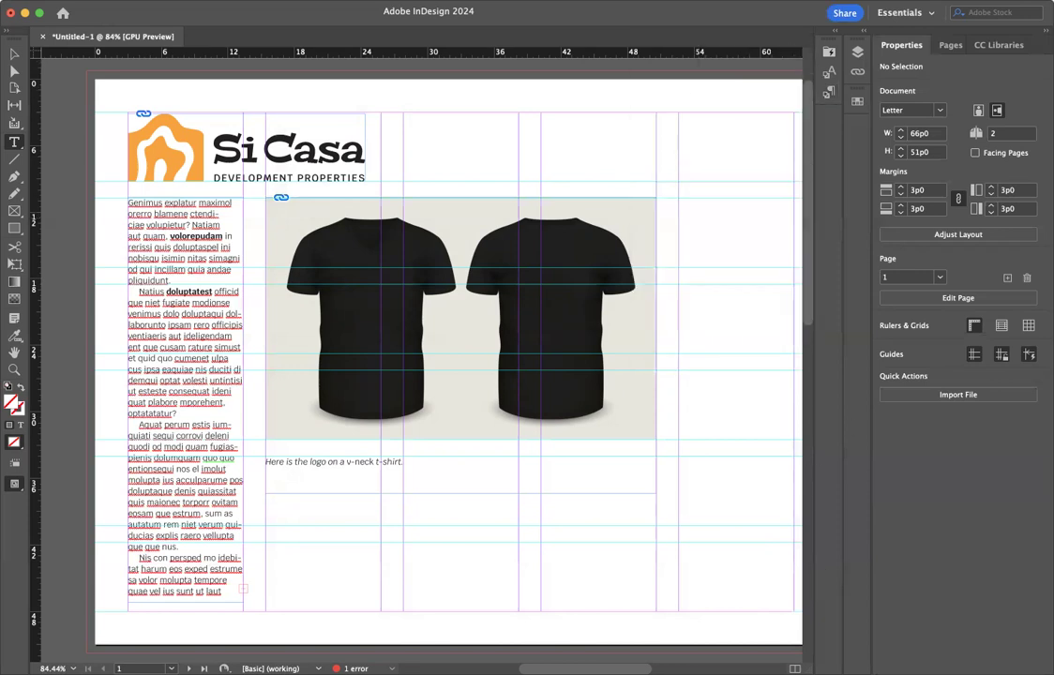